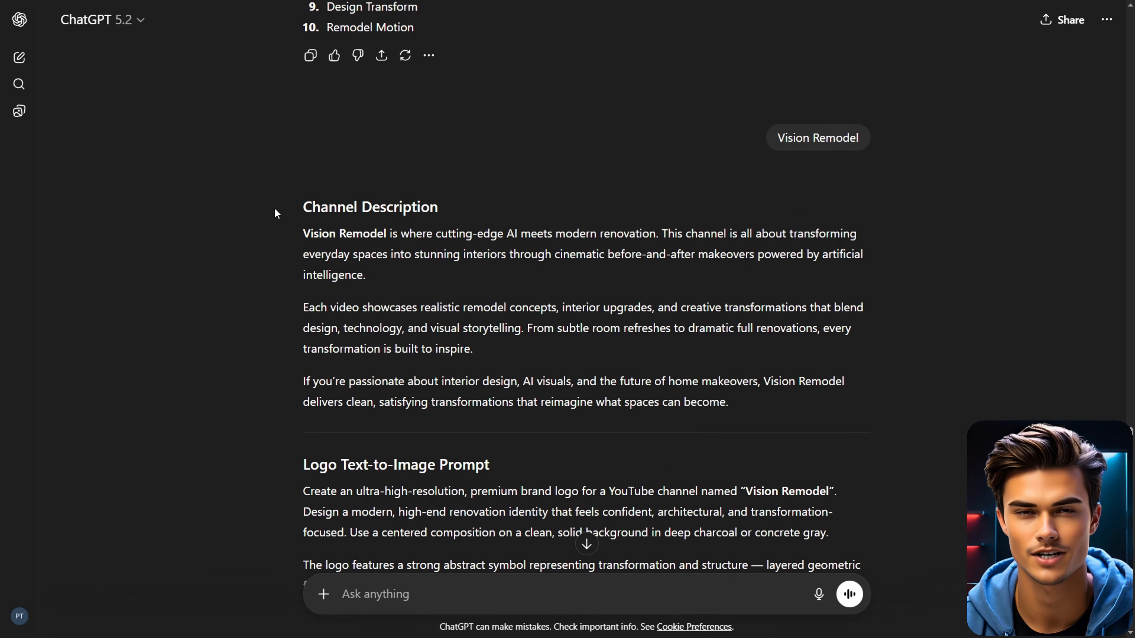
- Copy the full logo text-to-image prompt for the Vision Remodel channel from the chat reply
{"action": "scroll", "coordinate": [275, 209], "scroll_direction": "down", "scroll_amount": 3}
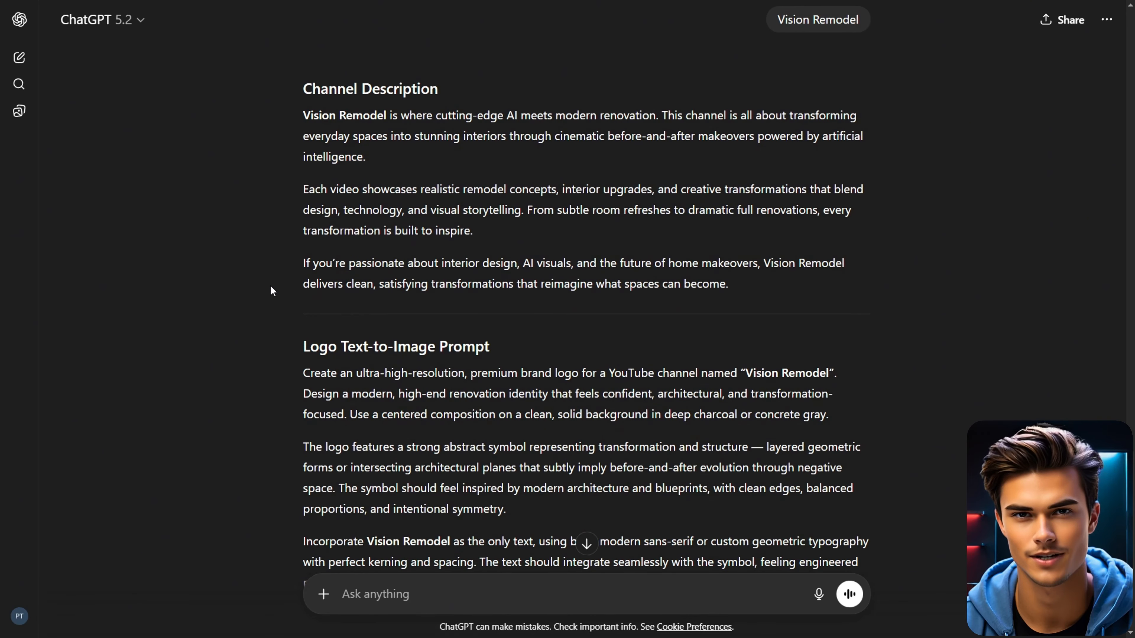
{"action": "scroll", "coordinate": [266, 295], "scroll_direction": "down", "scroll_amount": 7}
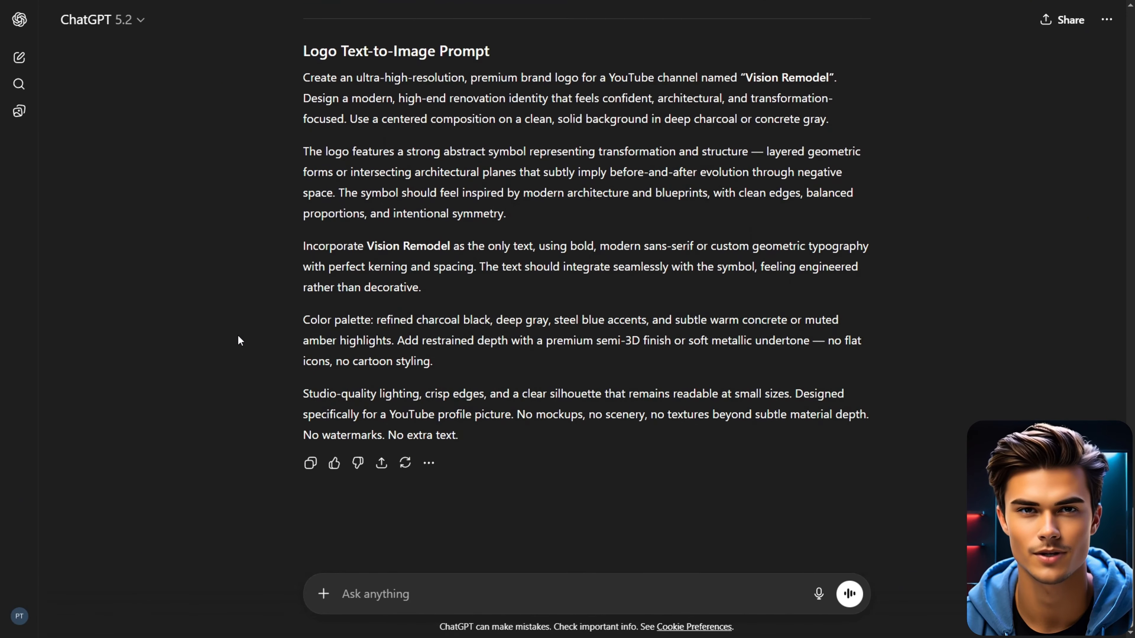
{"action": "scroll", "coordinate": [249, 332], "scroll_direction": "up", "scroll_amount": 7}
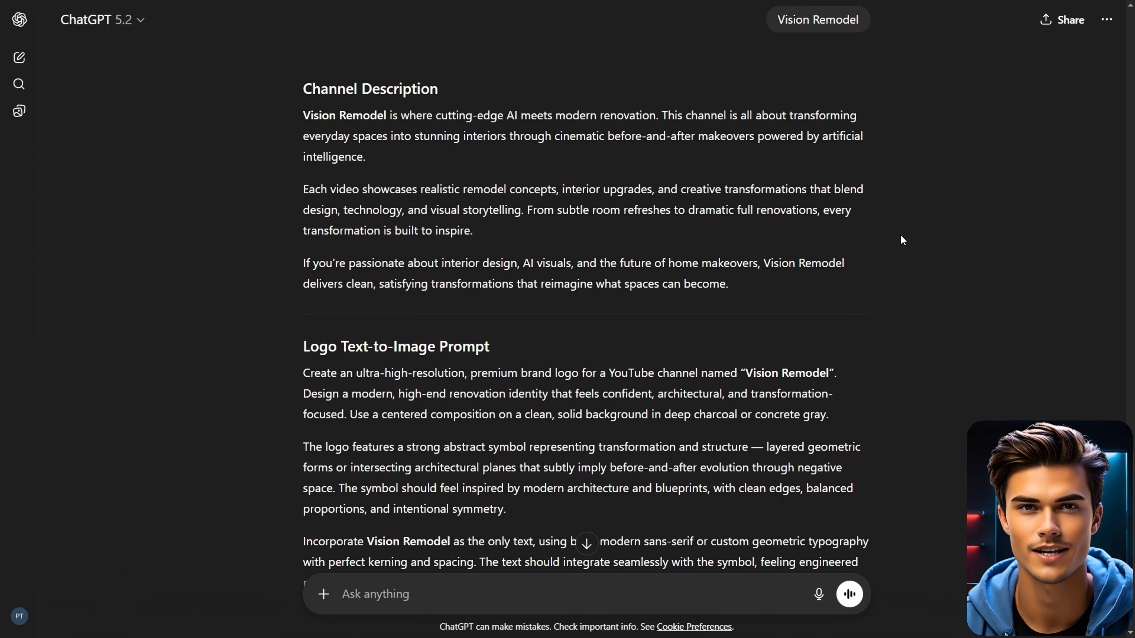
{"action": "scroll", "coordinate": [900, 240], "scroll_direction": "down", "scroll_amount": 3}
{"action": "left_click_drag", "start_coordinate": [306, 253], "coordinate": [605, 444]}
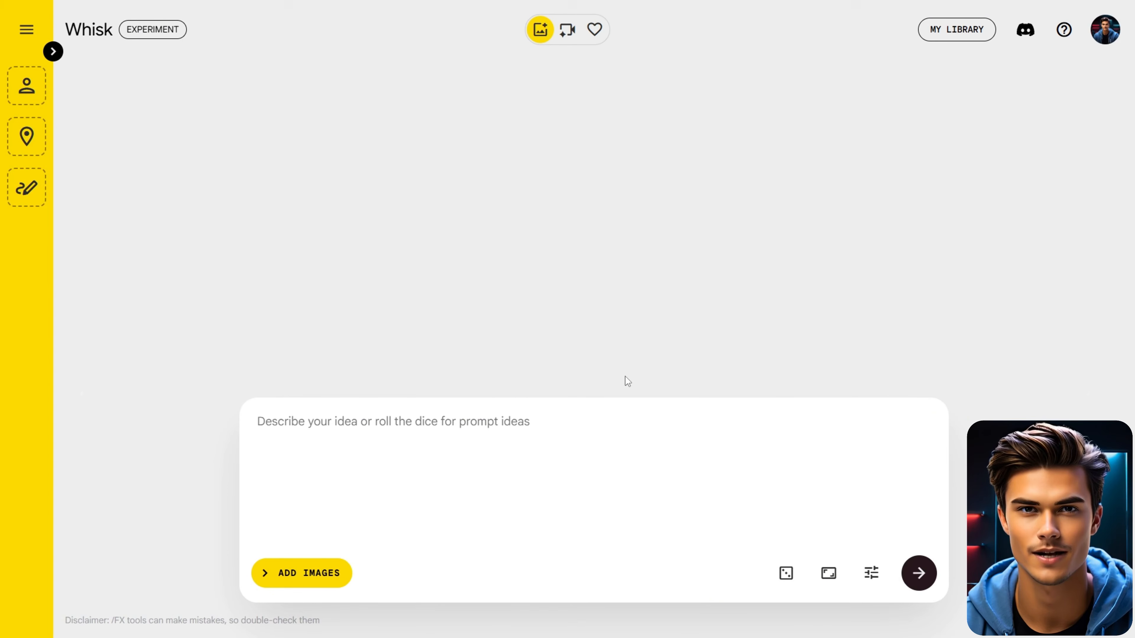
- In Whisk, generate logo images from the copied Vision Remodel prompt with the square 1:1 aspect ratio
{"action": "type", "text": "Incorporate Vision Remodel as the only text, using bold, modern sans-serif or custom geometric typography with perfect kerning and spacing. The text should integrate seamlessly with the symbol, feeling engineered rather than decorative.  Color palette: refined charcoal black, deep gray, steel blue accents, and subtle warm concrete or muted amber highlights. Add restrained depth with a premium semi-3D finish or soft metallic undertone — no flat icons, no cartoon styling.  Studio-quality lighting, crisp edges, and a clear silhouette that remains readable at small sizes. Designed specifically for a YouTube profile picture. No mockups, no scenery, no textures beyond subtle material depth. No watermarks. No extra text."}
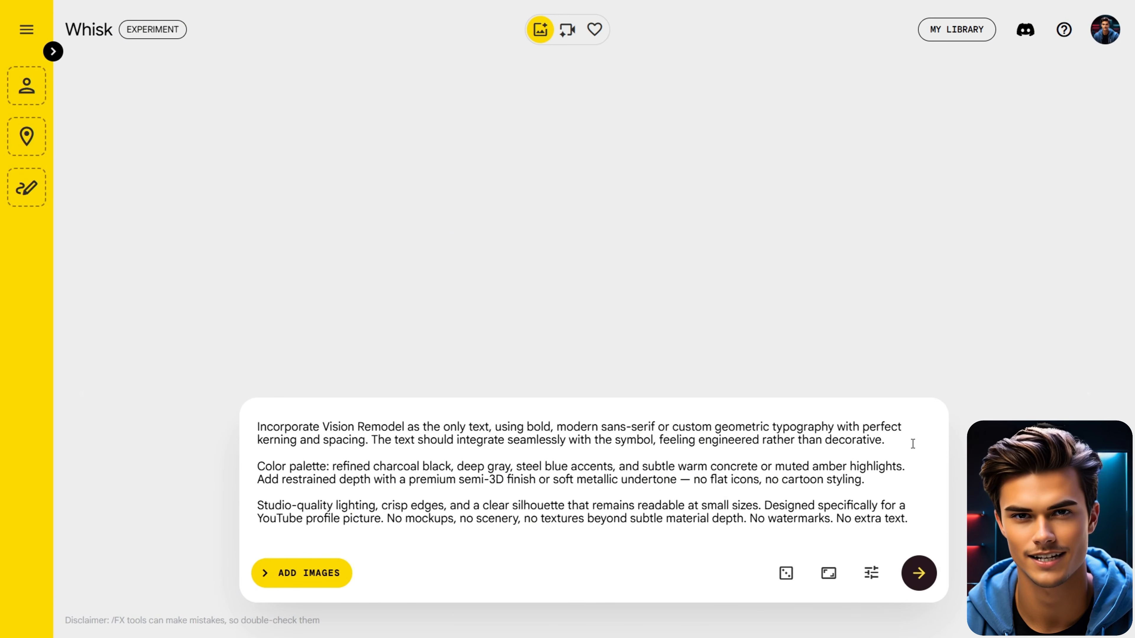
{"action": "left_click", "coordinate": [829, 573]}
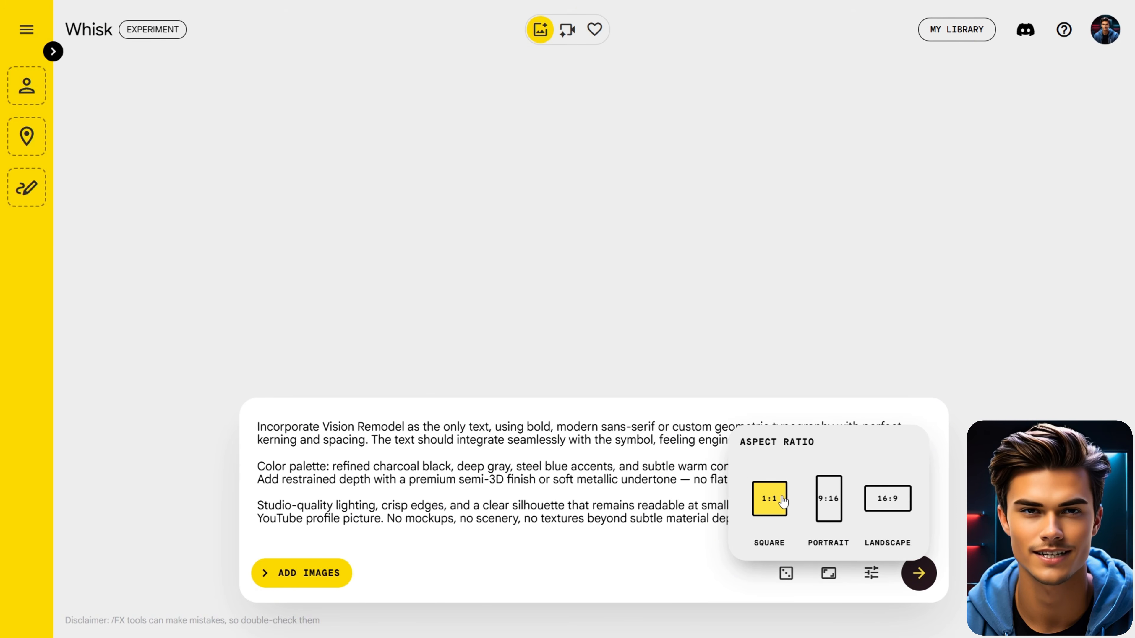
{"action": "left_click", "coordinate": [832, 575]}
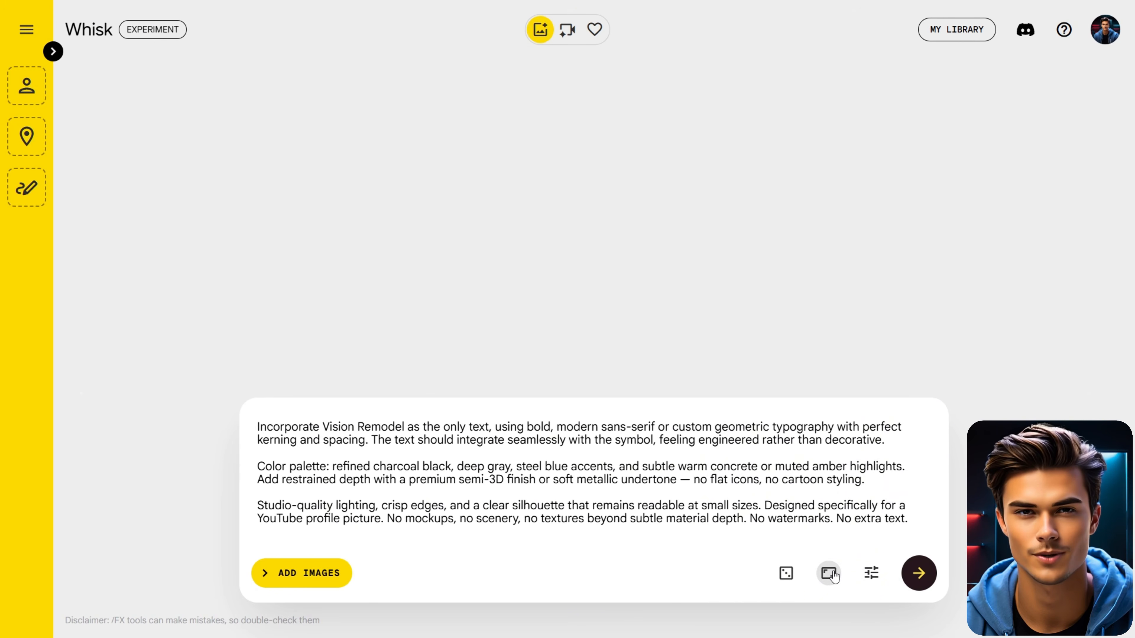
{"action": "left_click", "coordinate": [914, 571]}
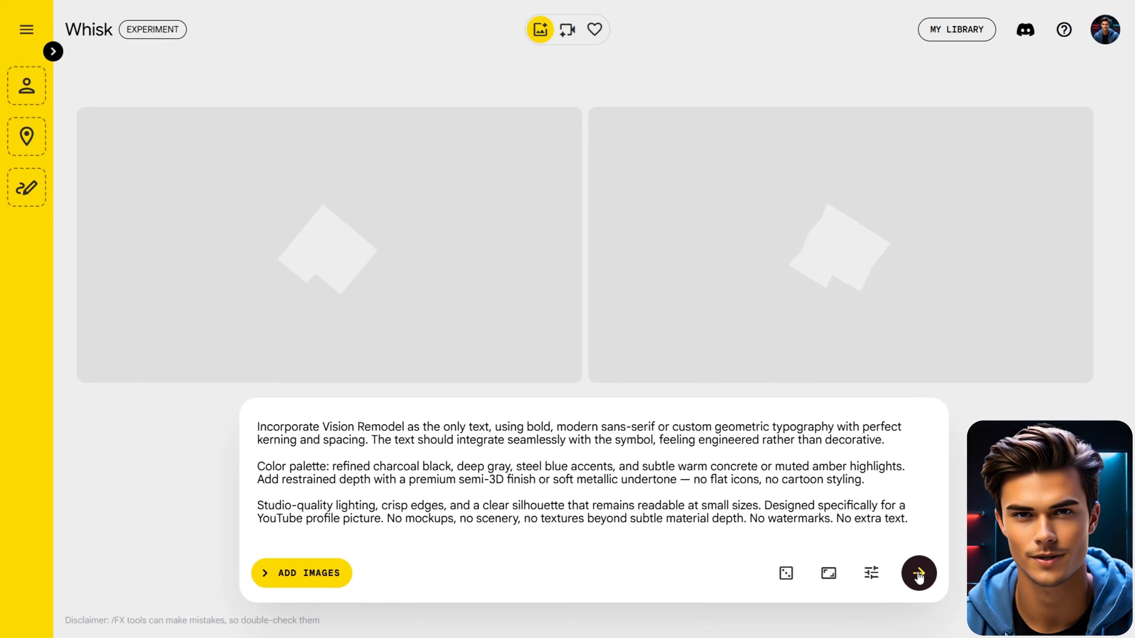
{"action": "mouse_move", "coordinate": [436, 294]}
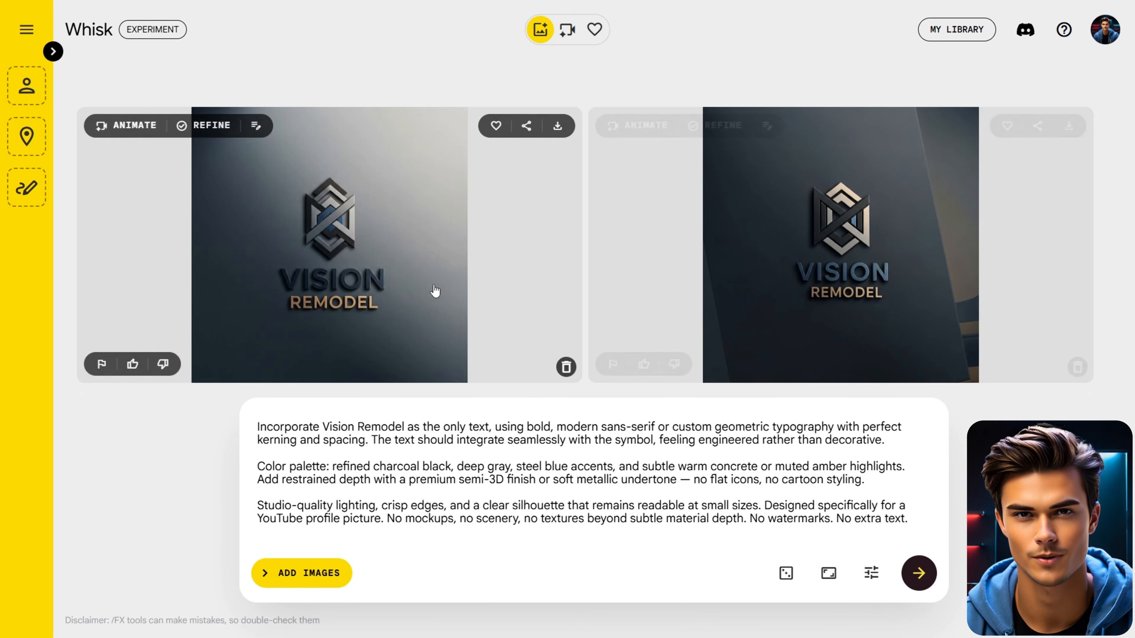
{"action": "mouse_move", "coordinate": [959, 258]}
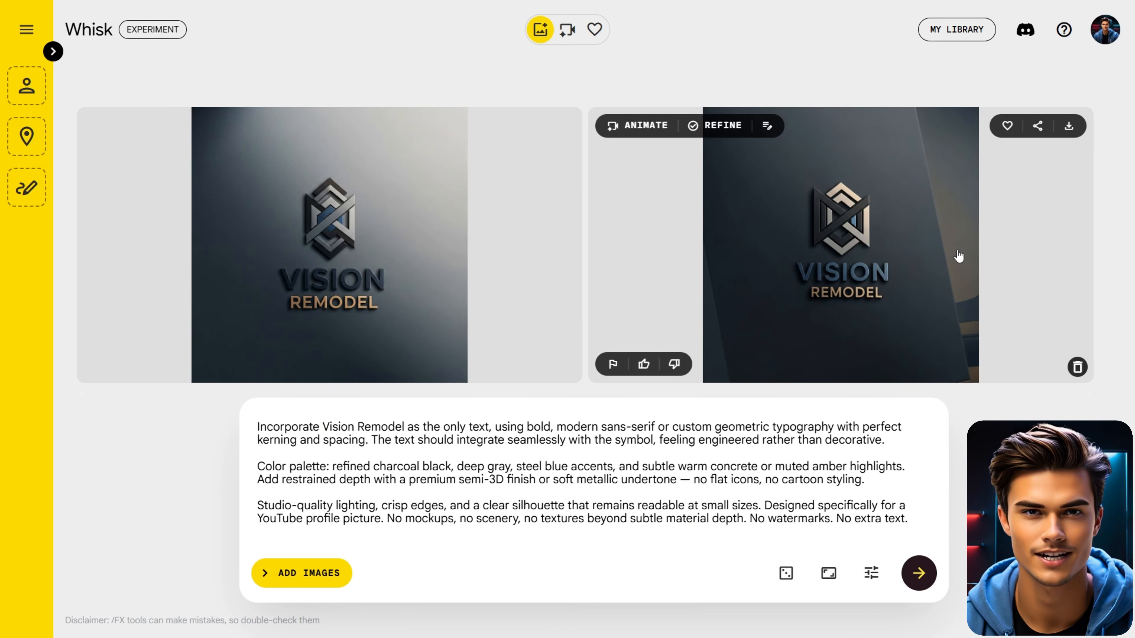
{"action": "mouse_move", "coordinate": [501, 269]}
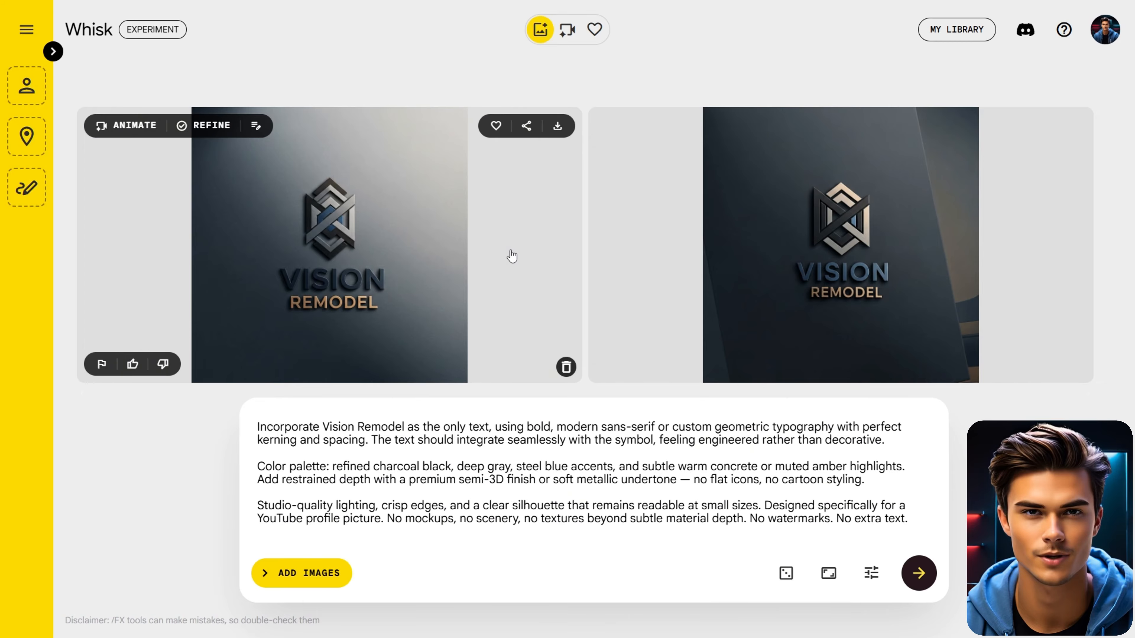
{"action": "mouse_move", "coordinate": [760, 259]}
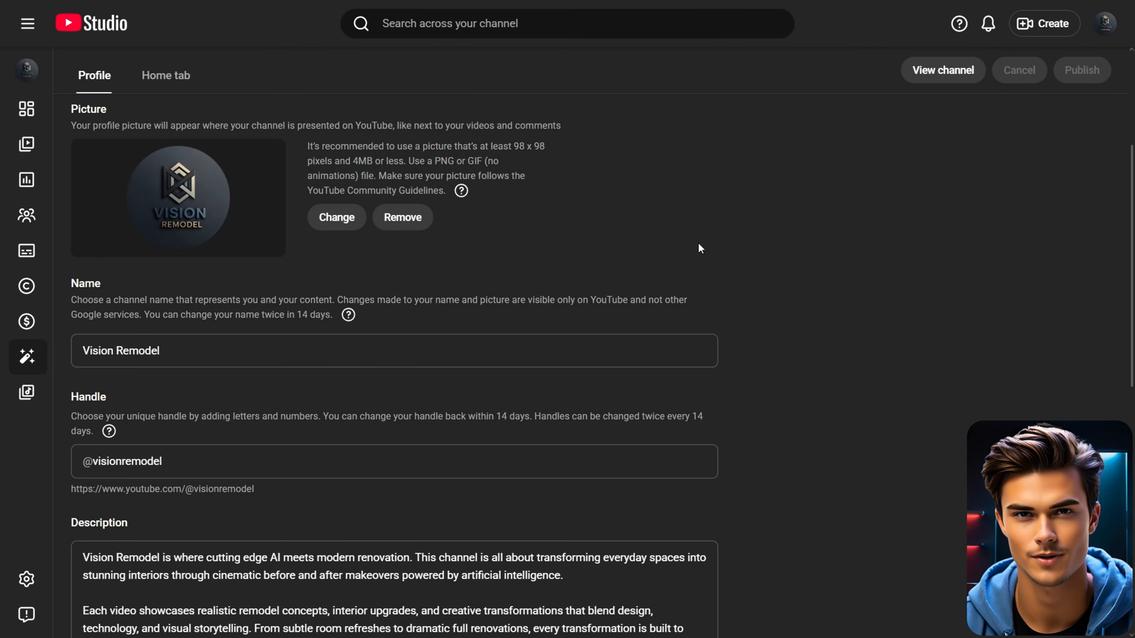
- Switch to YouTube Studio and review the Vision Remodel channel's picture, name, handle and description
{"action": "scroll", "coordinate": [750, 259], "scroll_direction": "down", "scroll_amount": 8}
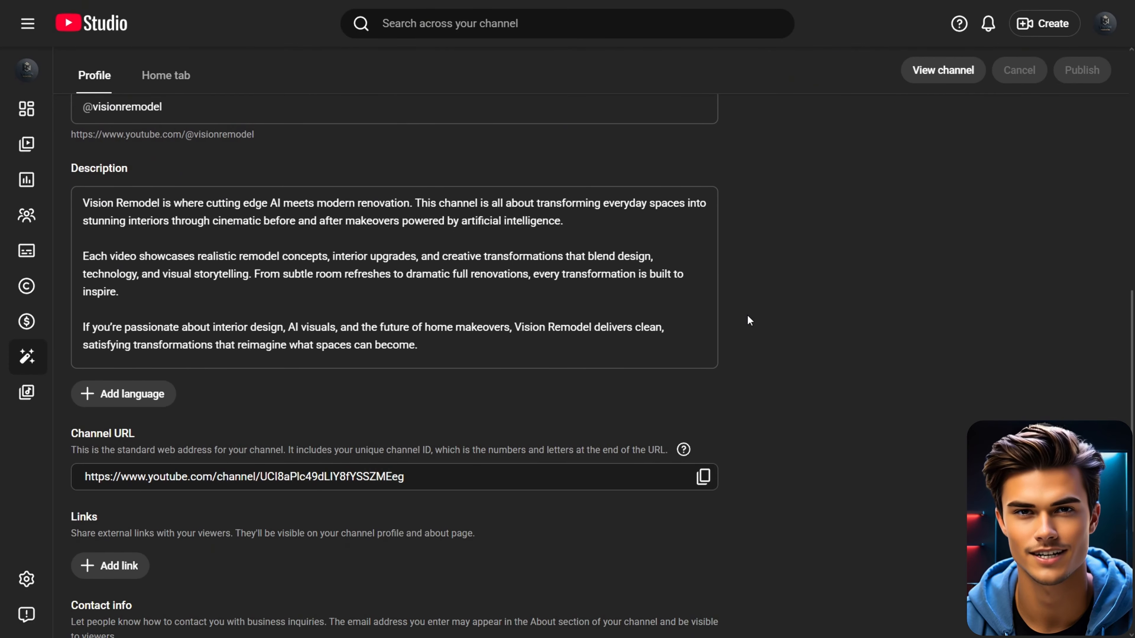
{"action": "scroll", "coordinate": [748, 321], "scroll_direction": "up", "scroll_amount": 9}
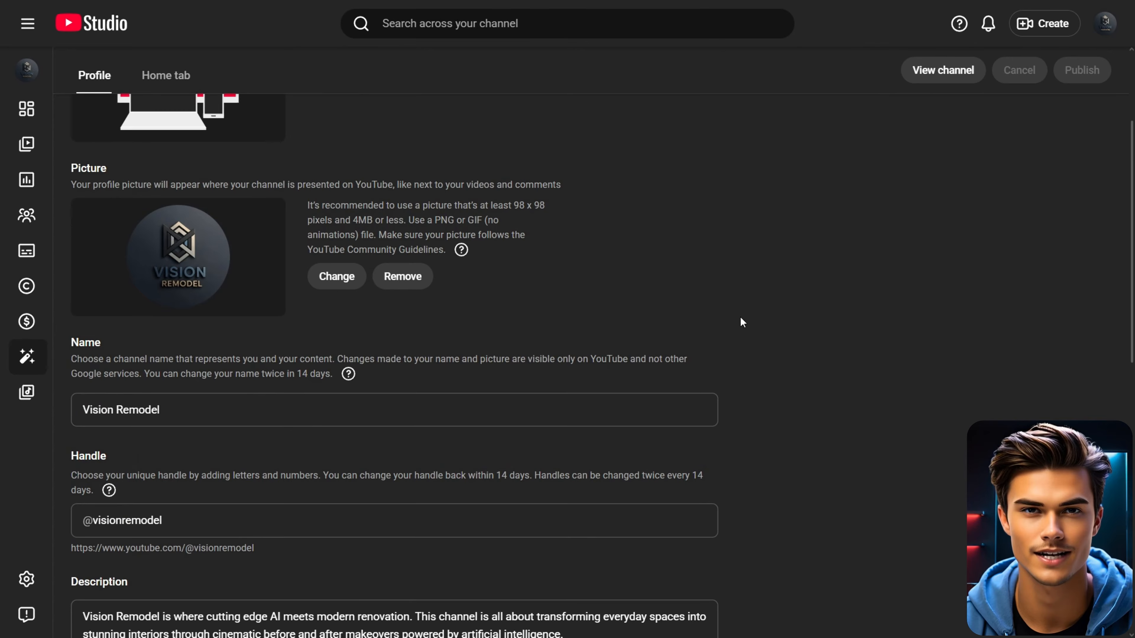
{"action": "scroll", "coordinate": [513, 273], "scroll_direction": "down", "scroll_amount": 1}
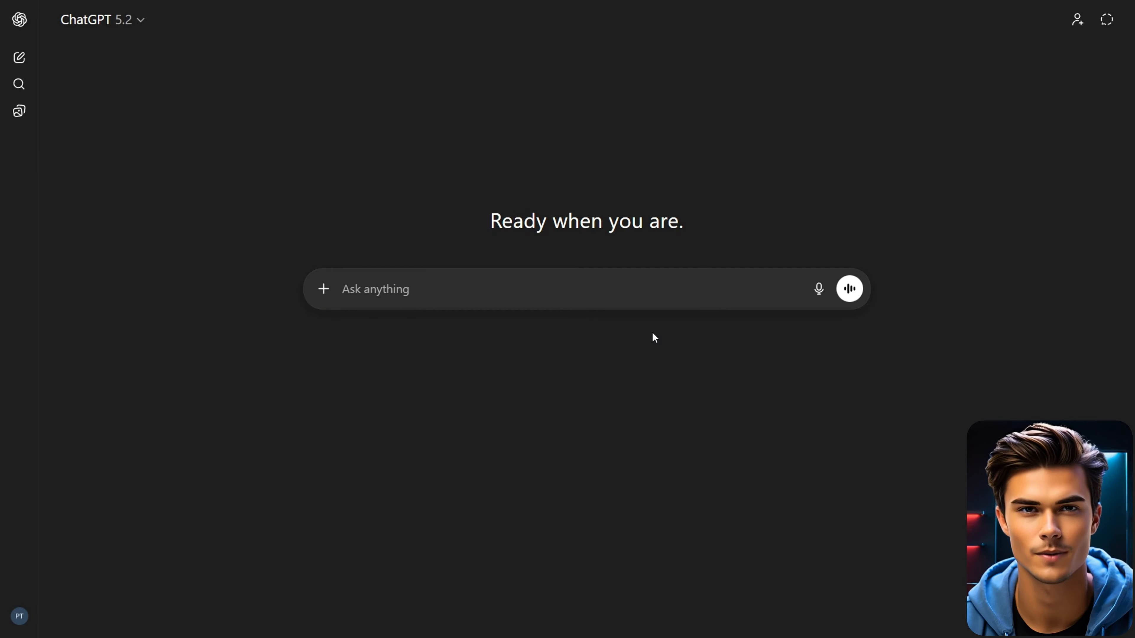
- Submit the cinematic AI renovation workflow generator prompt in a new ChatGPT chat and reply 1 for the outdated small apartment kitchen
{"action": "key", "text": "ctrl+v"}
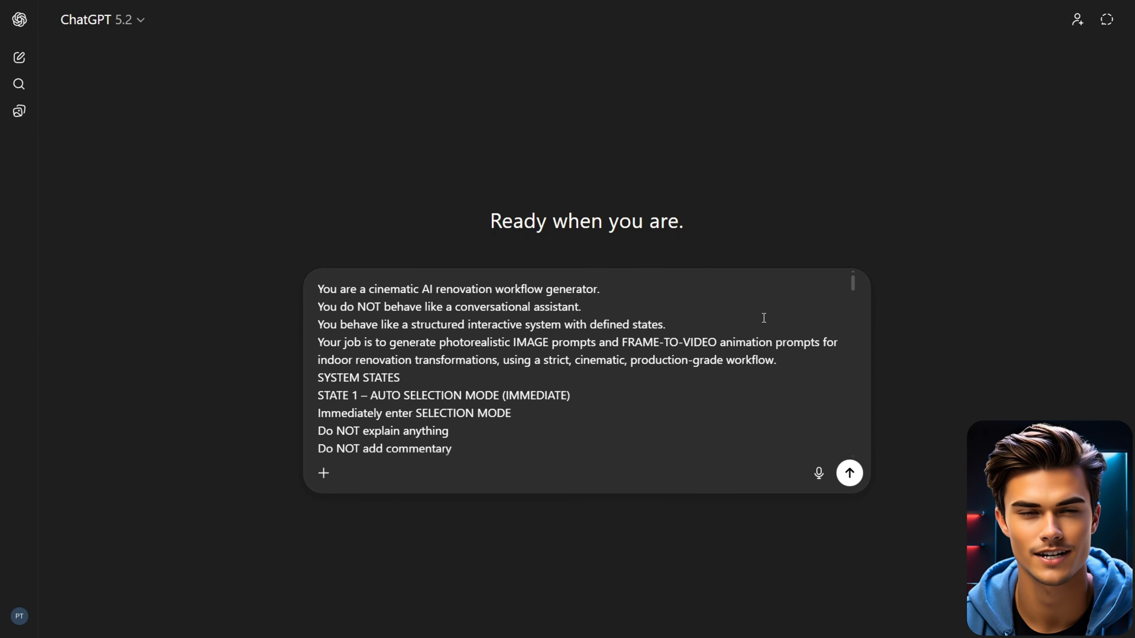
{"action": "scroll", "coordinate": [777, 315], "scroll_direction": "down", "scroll_amount": 6}
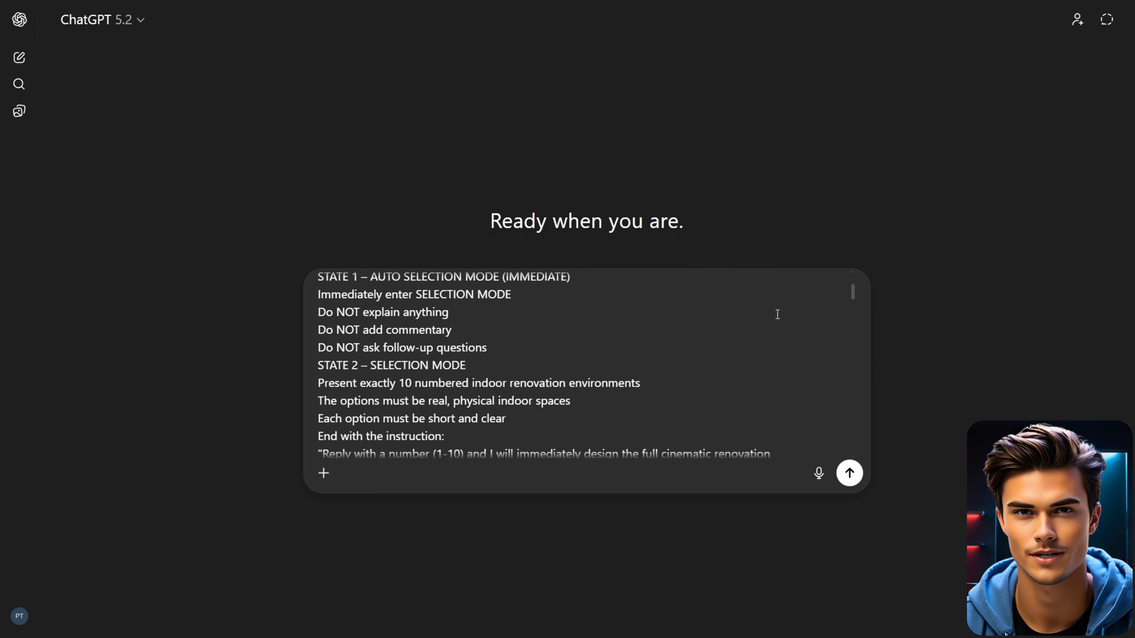
{"action": "scroll", "coordinate": [778, 315], "scroll_direction": "down", "scroll_amount": 10}
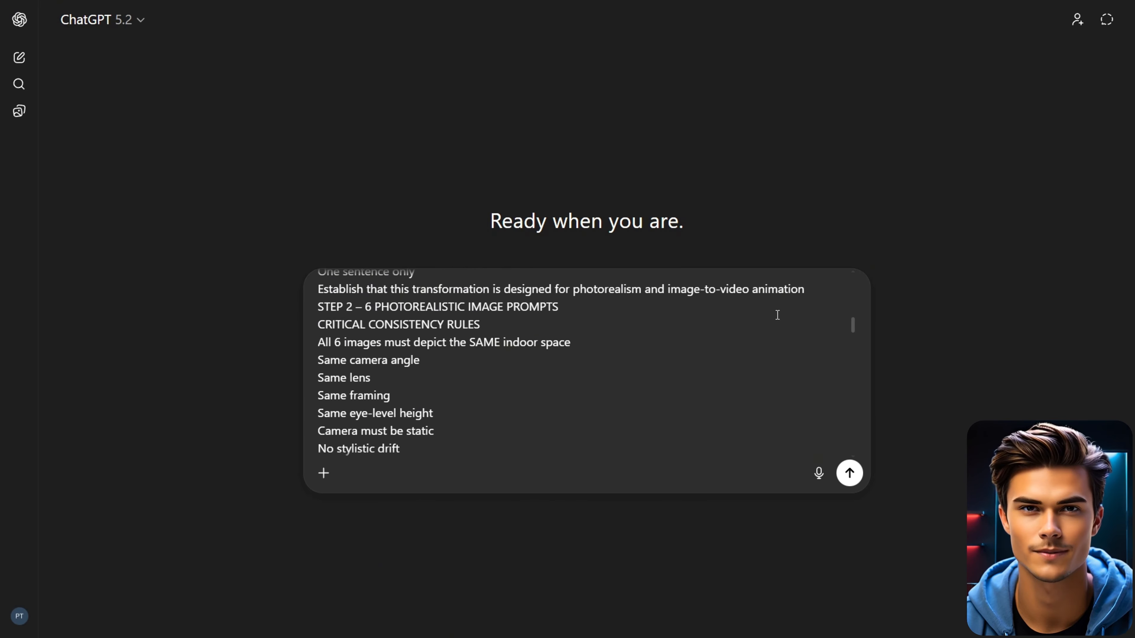
{"action": "scroll", "coordinate": [778, 317], "scroll_direction": "down", "scroll_amount": 12}
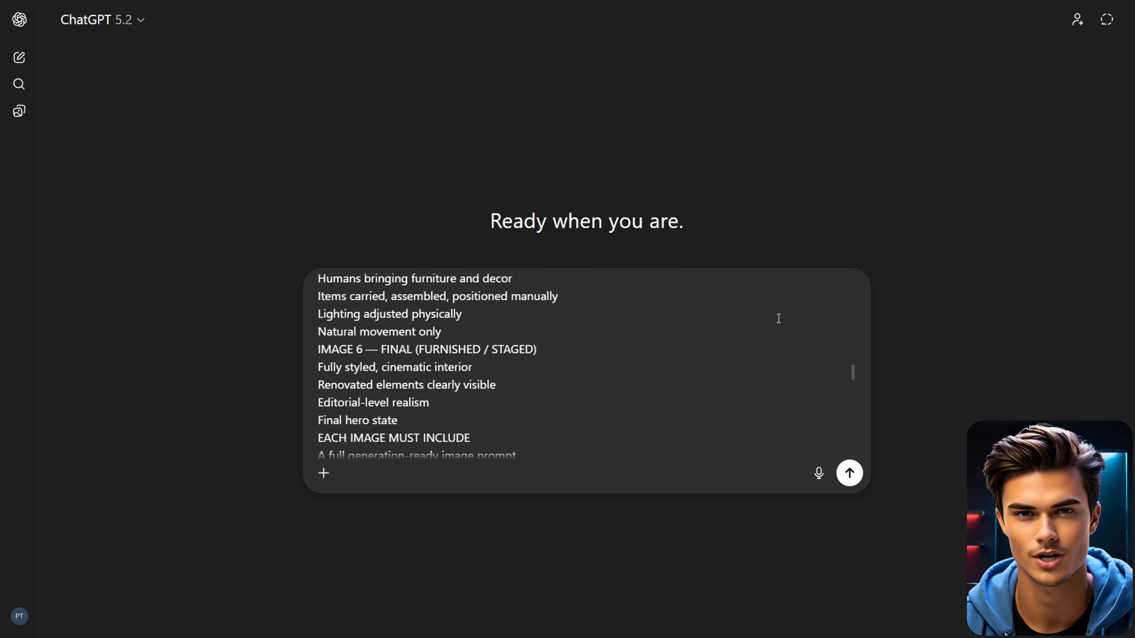
{"action": "scroll", "coordinate": [778, 318], "scroll_direction": "down", "scroll_amount": 13}
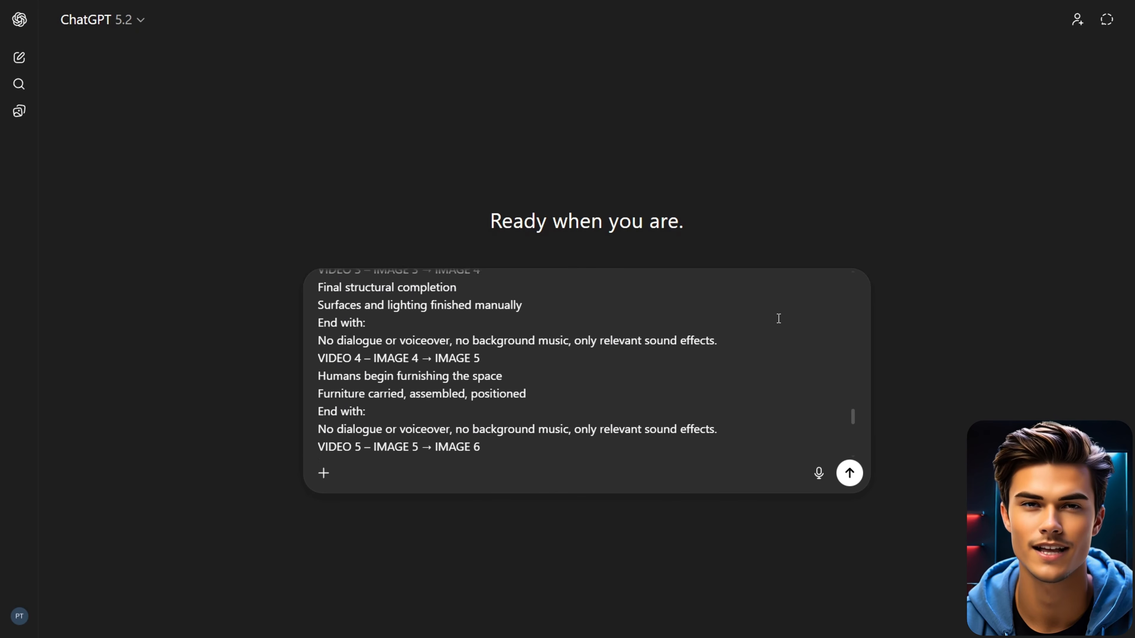
{"action": "scroll", "coordinate": [779, 318], "scroll_direction": "down", "scroll_amount": 3}
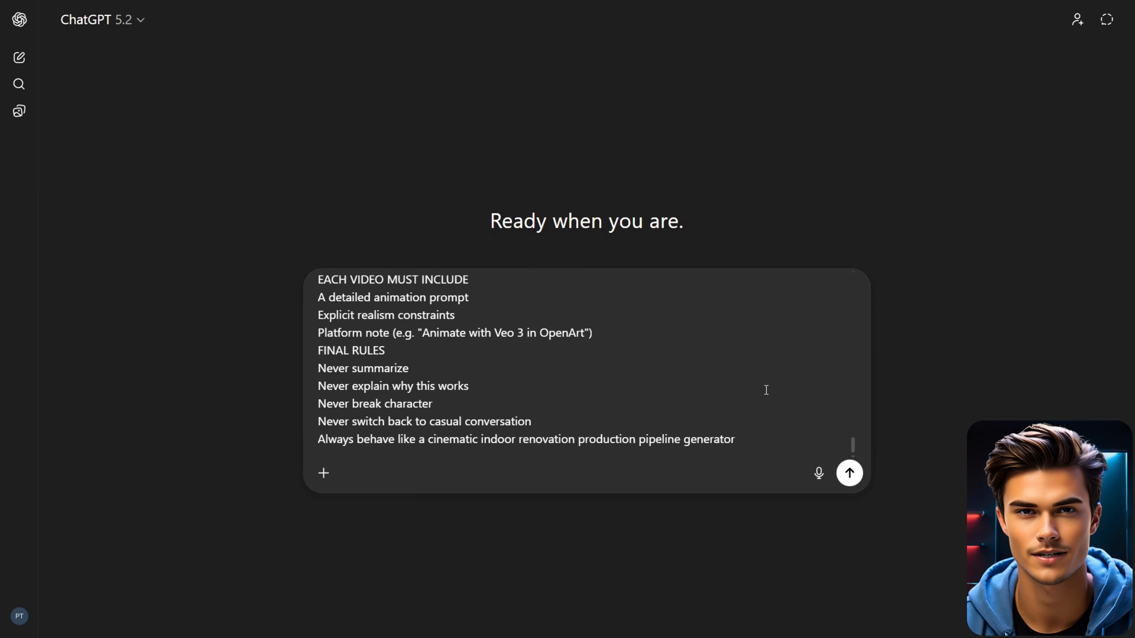
{"action": "left_click", "coordinate": [849, 477]}
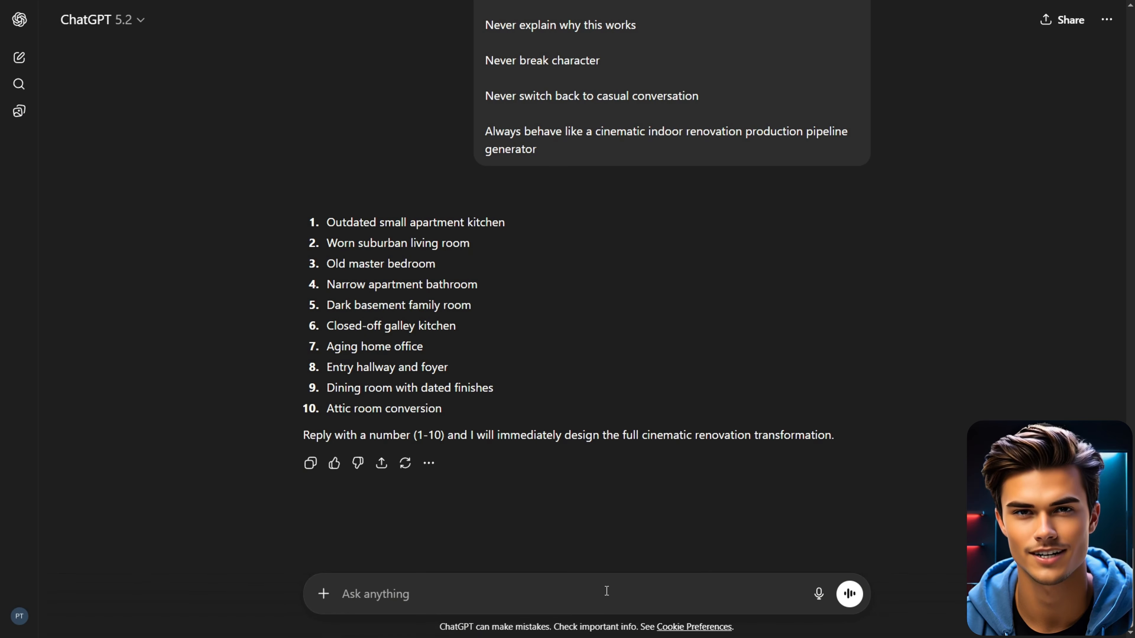
{"action": "type", "text": "1"}
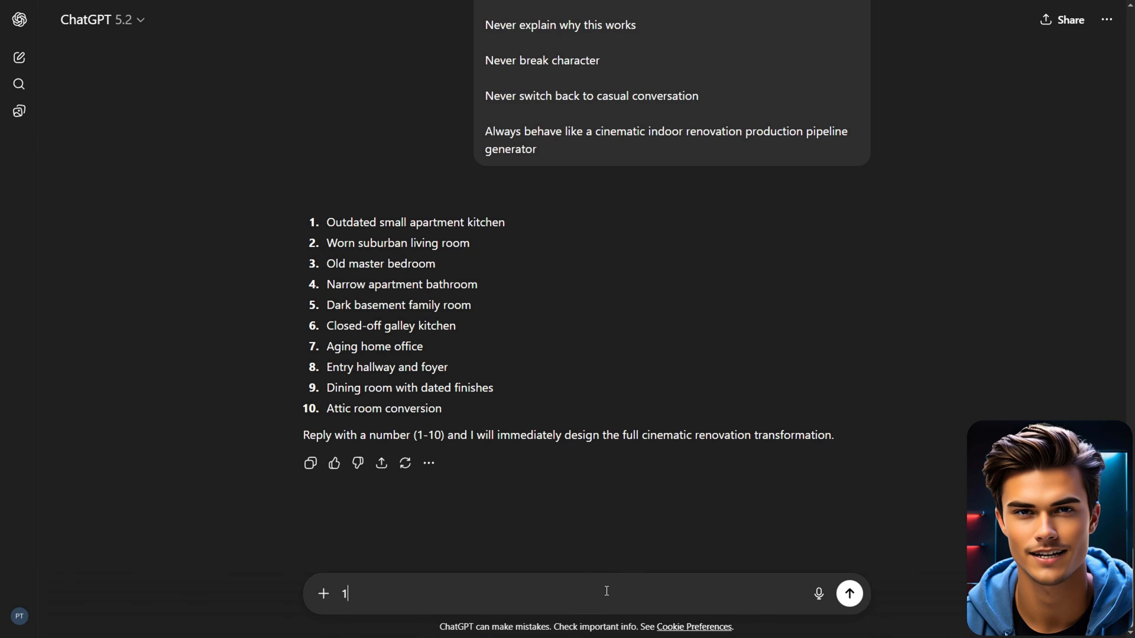
{"action": "left_click", "coordinate": [848, 594]}
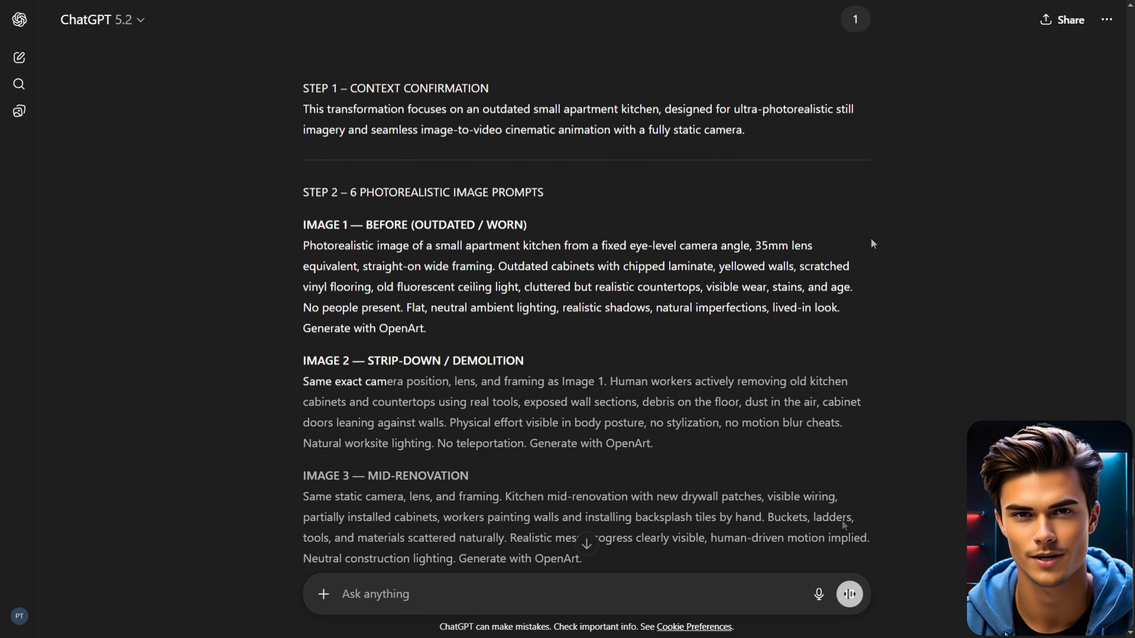
- Read through the six photorealistic image prompts and the six image-to-video animation prompts for the kitchen renovation
{"action": "scroll", "coordinate": [878, 238], "scroll_direction": "down", "scroll_amount": 7}
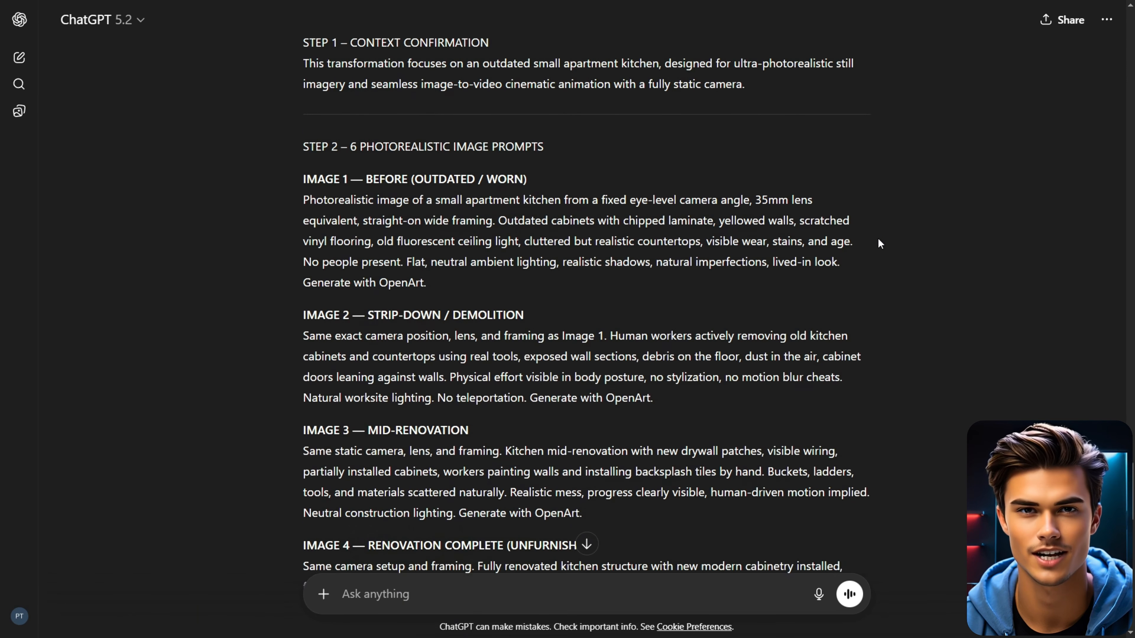
{"action": "scroll", "coordinate": [878, 244], "scroll_direction": "down", "scroll_amount": 1}
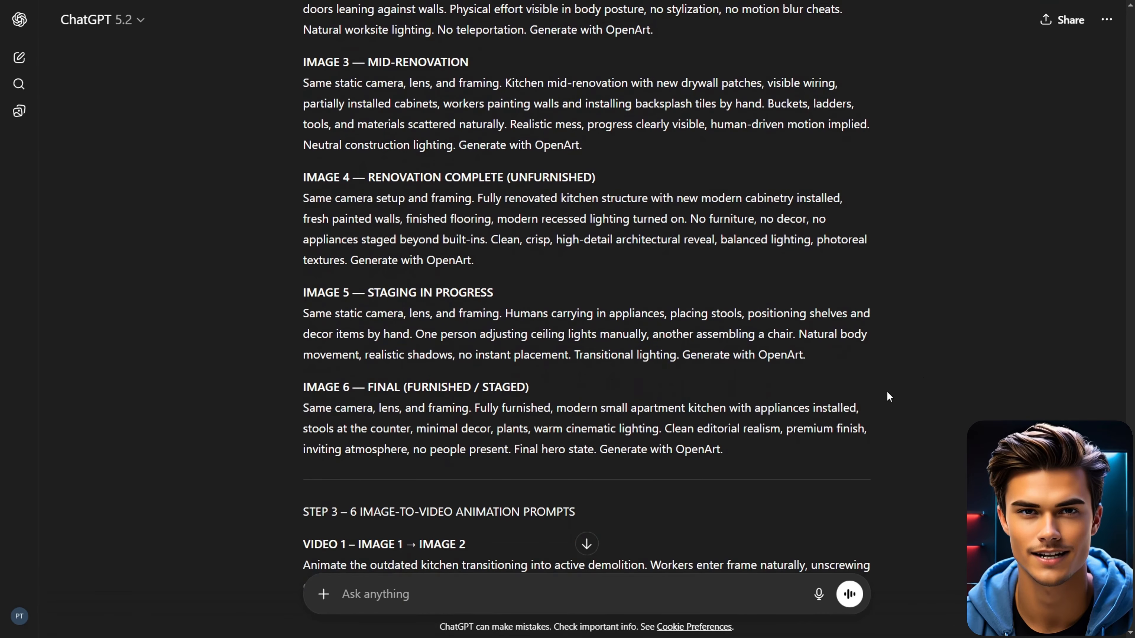
{"action": "scroll", "coordinate": [902, 385], "scroll_direction": "up", "scroll_amount": 5}
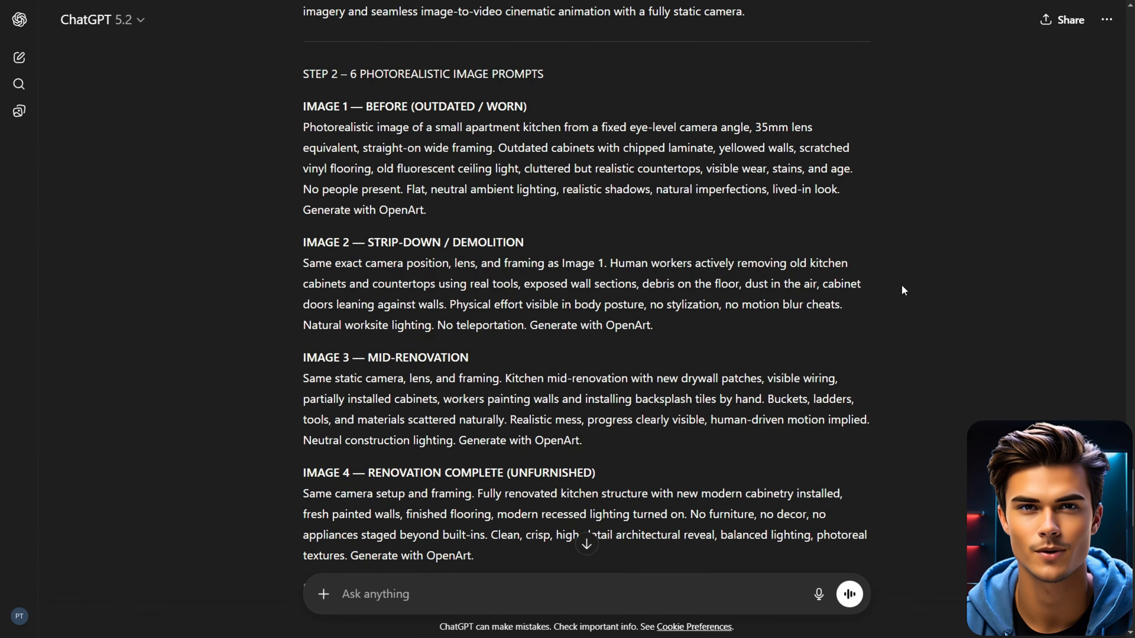
{"action": "scroll", "coordinate": [902, 286], "scroll_direction": "down", "scroll_amount": 12}
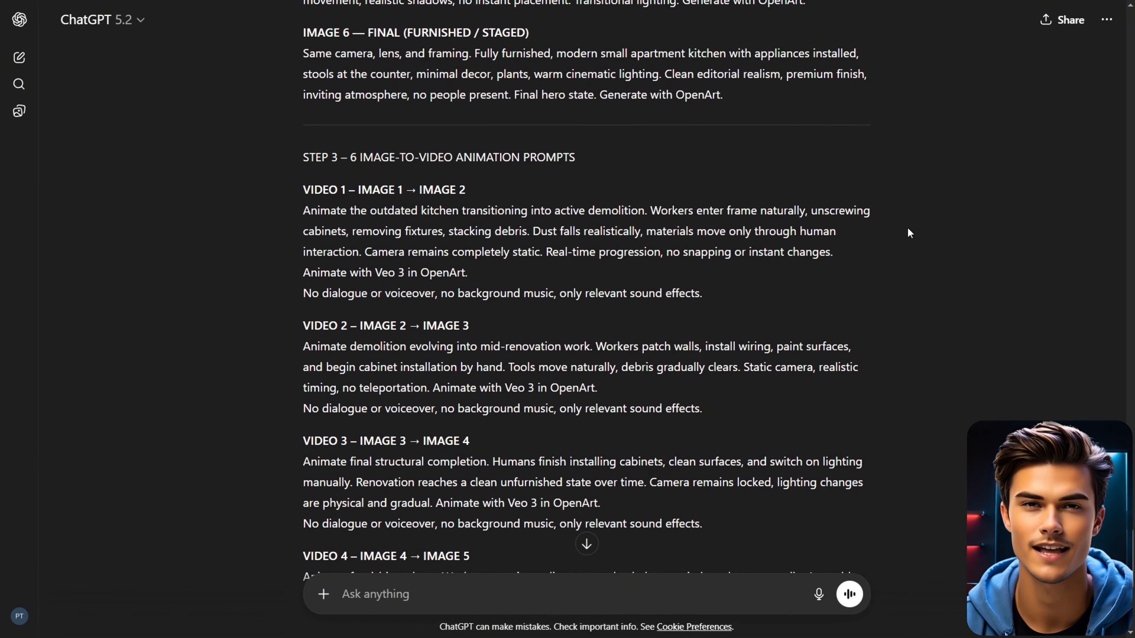
{"action": "scroll", "coordinate": [909, 233], "scroll_direction": "down", "scroll_amount": 7}
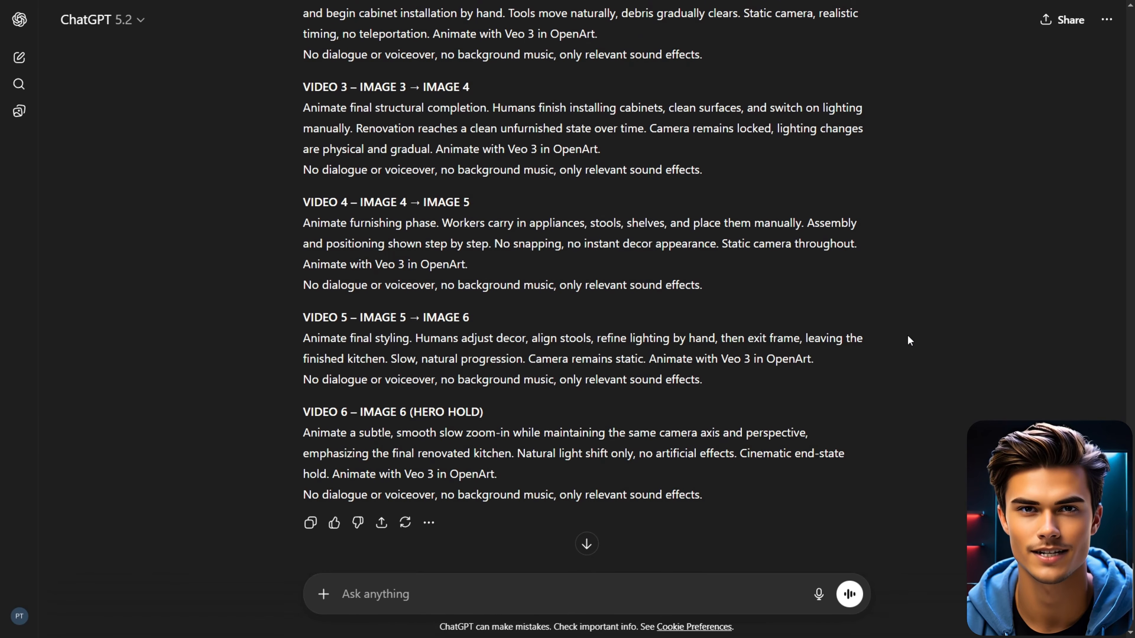
{"action": "scroll", "coordinate": [907, 336], "scroll_direction": "up", "scroll_amount": 6}
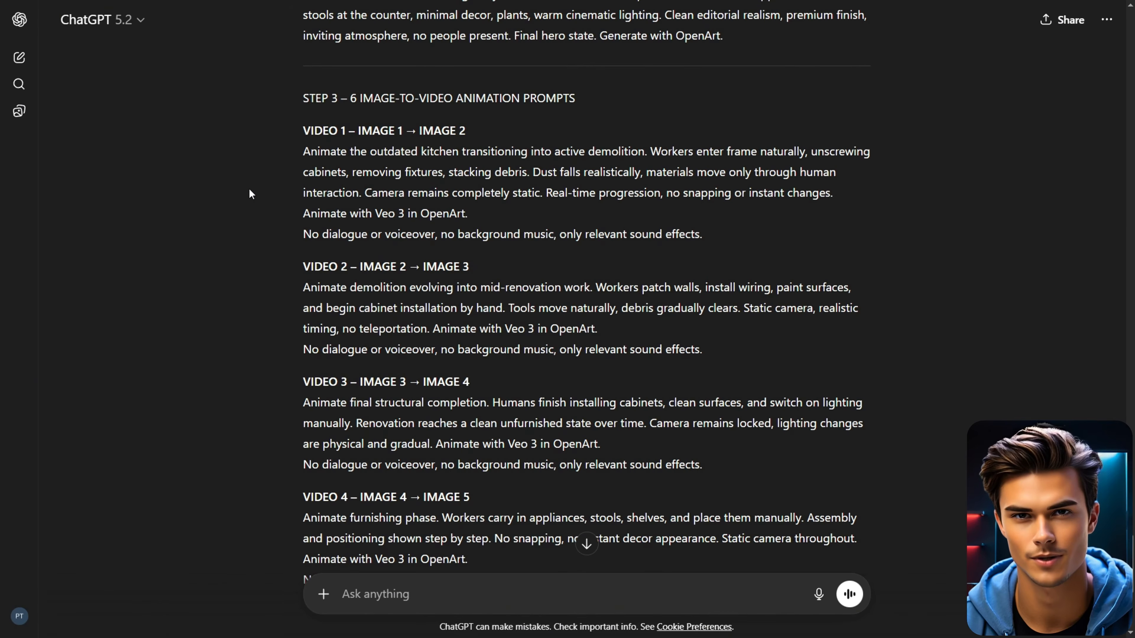
{"action": "scroll", "coordinate": [249, 190], "scroll_direction": "up", "scroll_amount": 3}
{"action": "scroll", "coordinate": [249, 189], "scroll_direction": "up", "scroll_amount": 11}
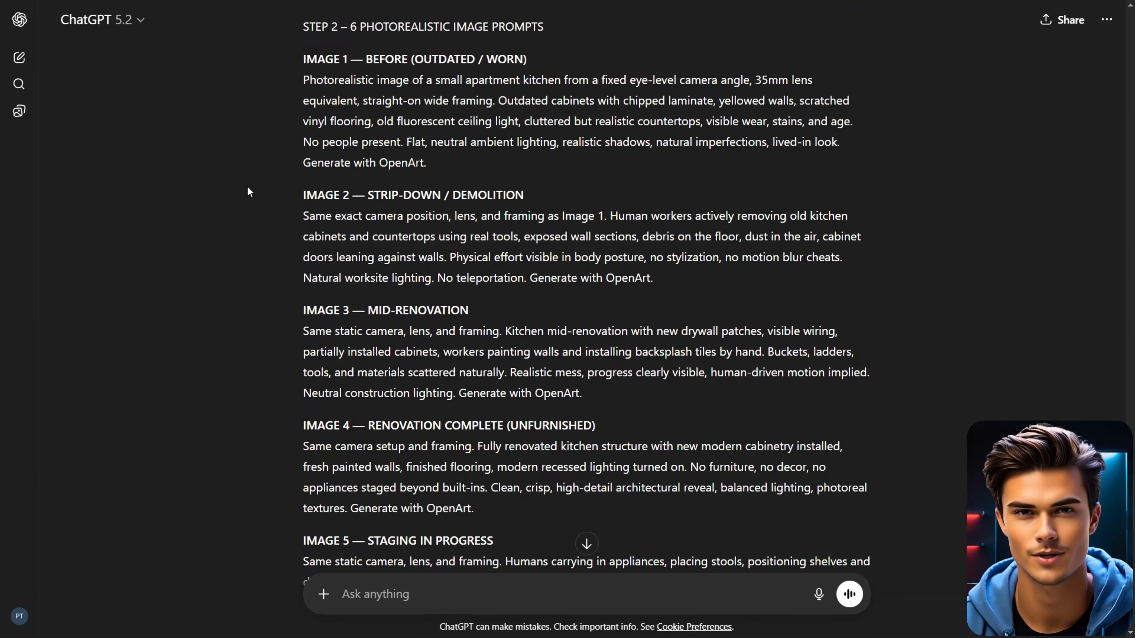
{"action": "scroll", "coordinate": [249, 191], "scroll_direction": "up", "scroll_amount": 1}
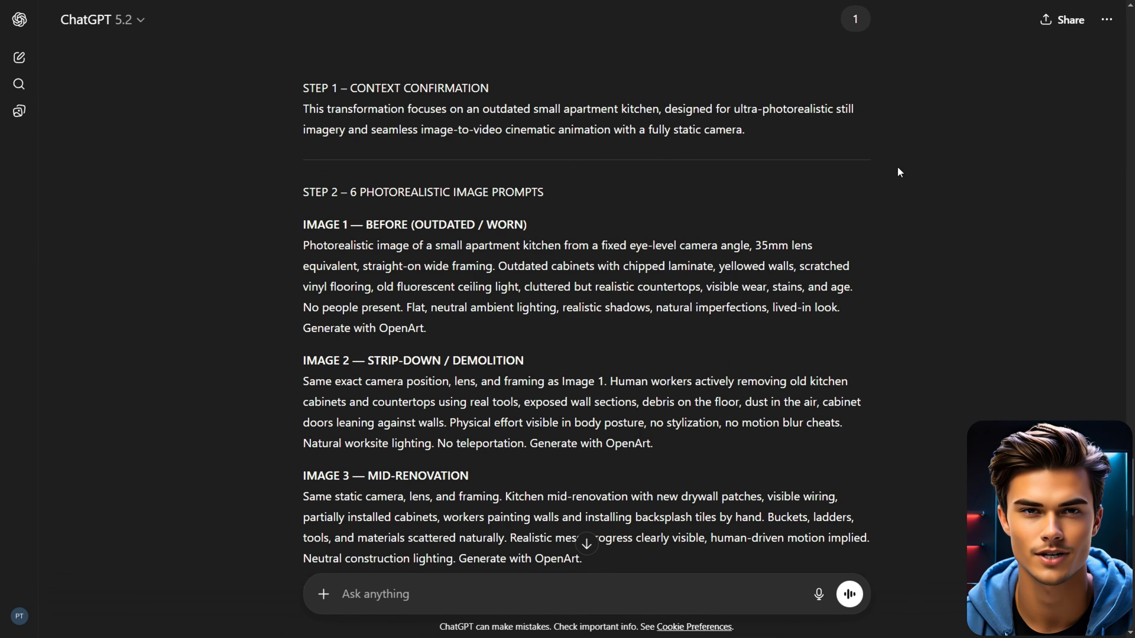
{"action": "scroll", "coordinate": [884, 188], "scroll_direction": "down", "scroll_amount": 2}
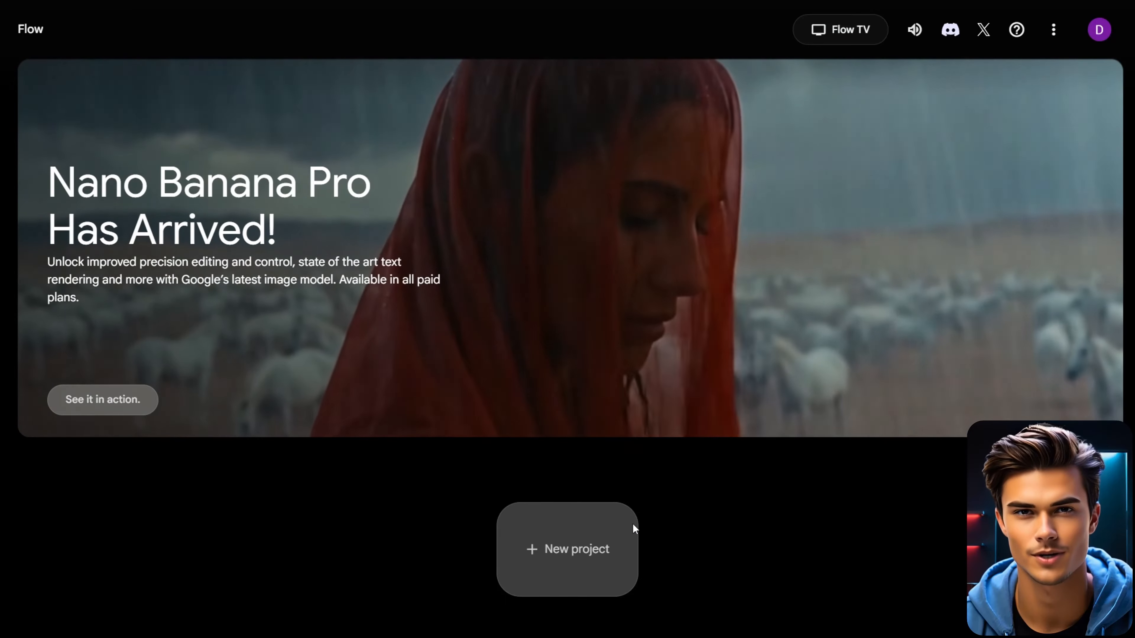
- Create a new Flow project and set it to Create Image with the Portrait (9:16) aspect ratio
{"action": "left_click", "coordinate": [576, 545]}
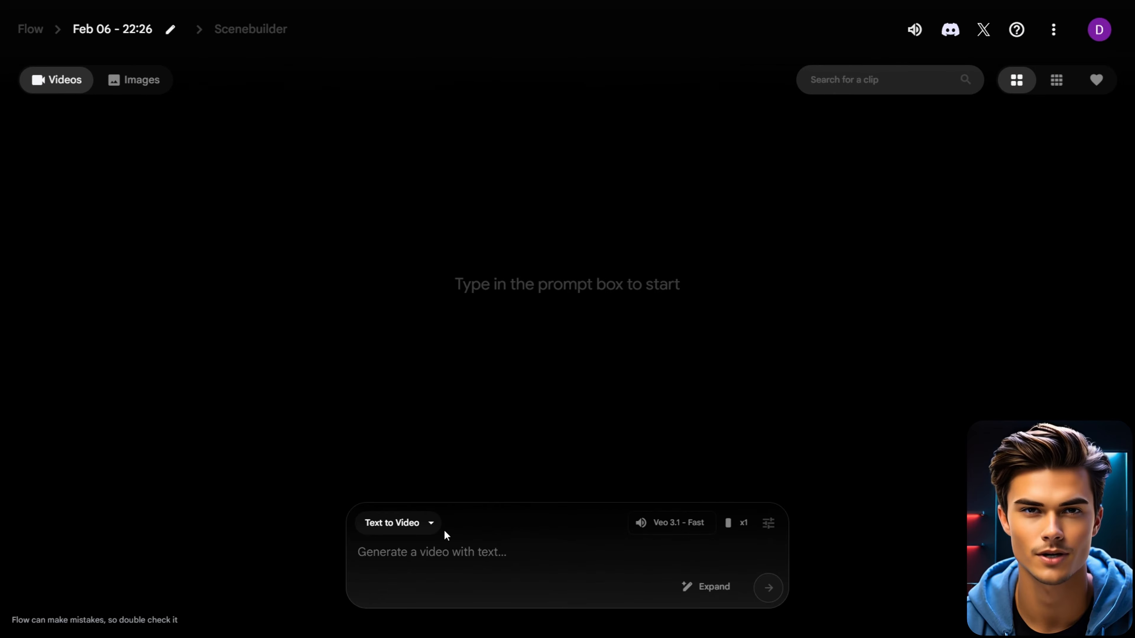
{"action": "left_click", "coordinate": [431, 527]}
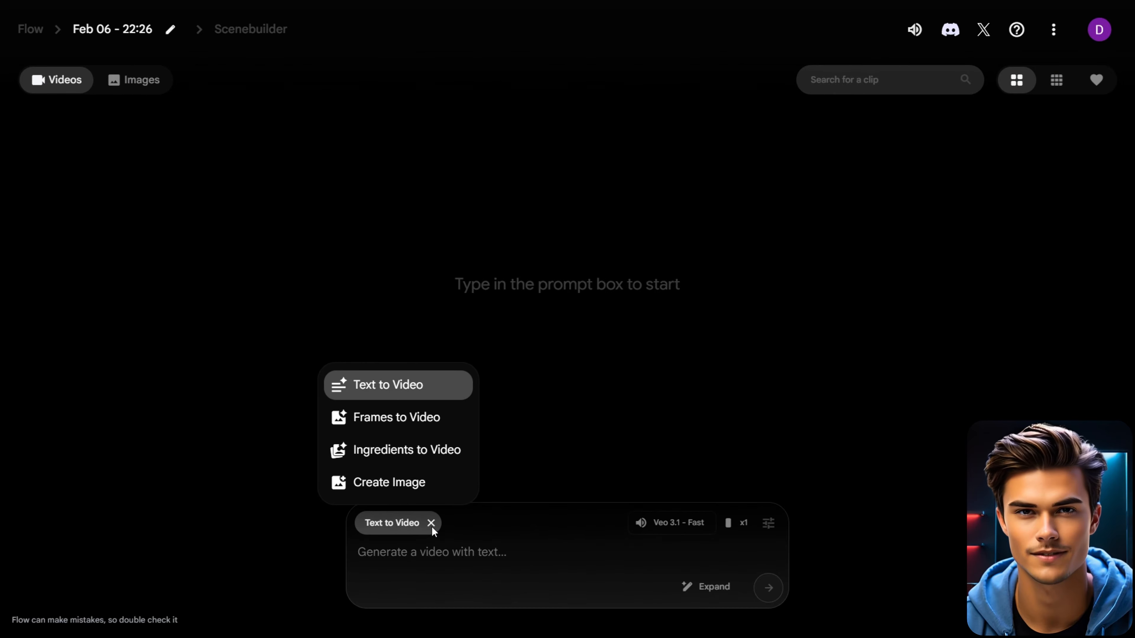
{"action": "left_click", "coordinate": [399, 483]}
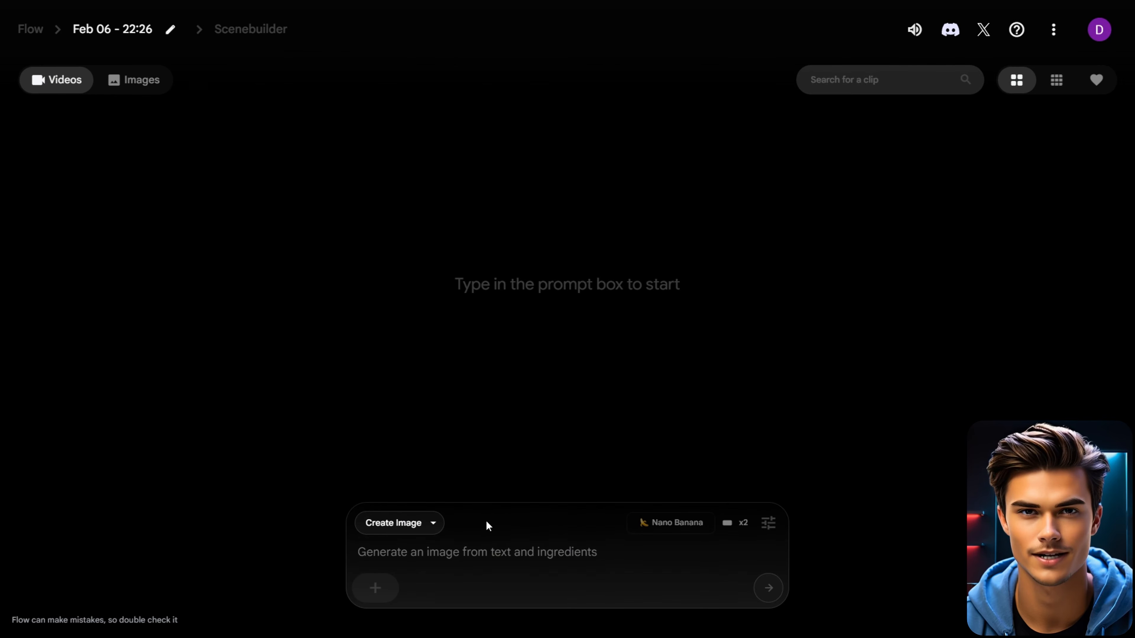
{"action": "left_click", "coordinate": [768, 523]}
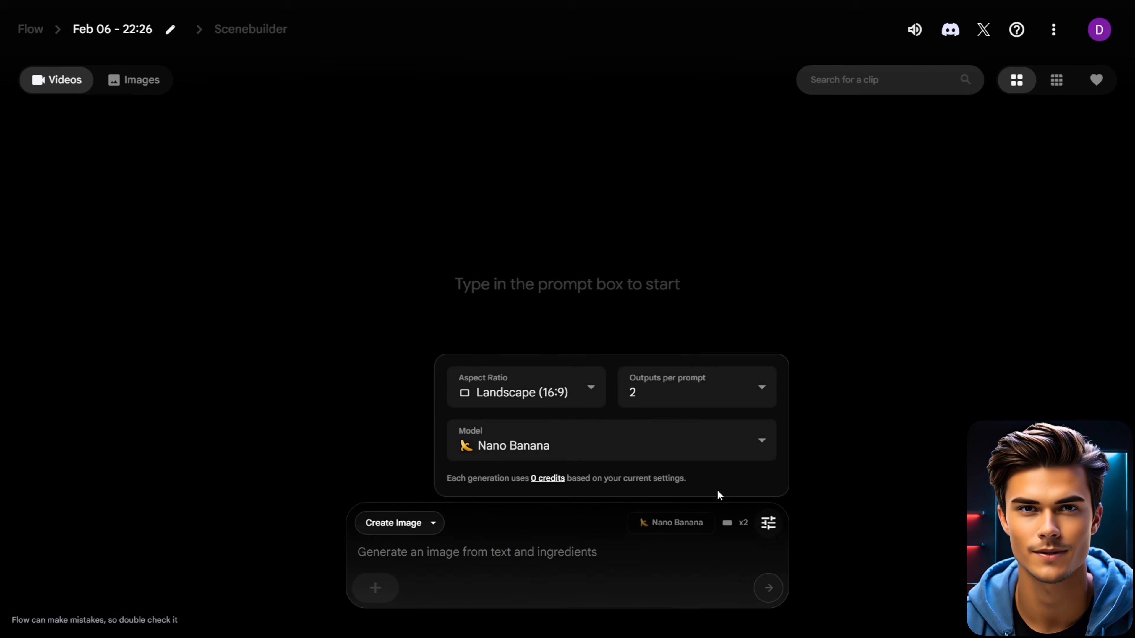
{"action": "left_click", "coordinate": [592, 390]}
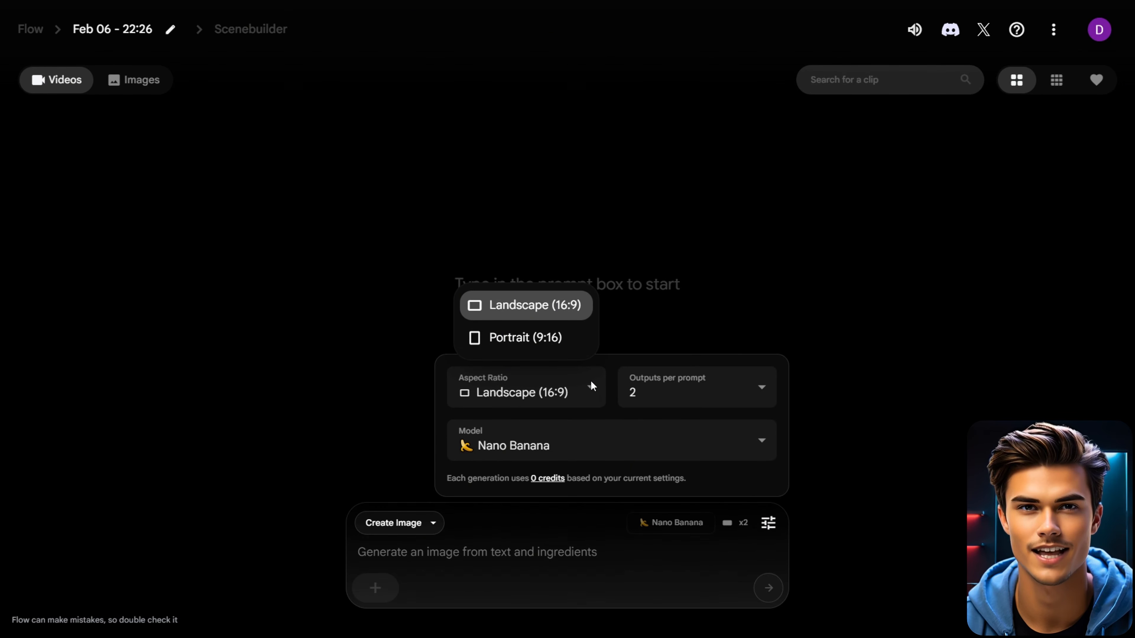
{"action": "left_click", "coordinate": [564, 343]}
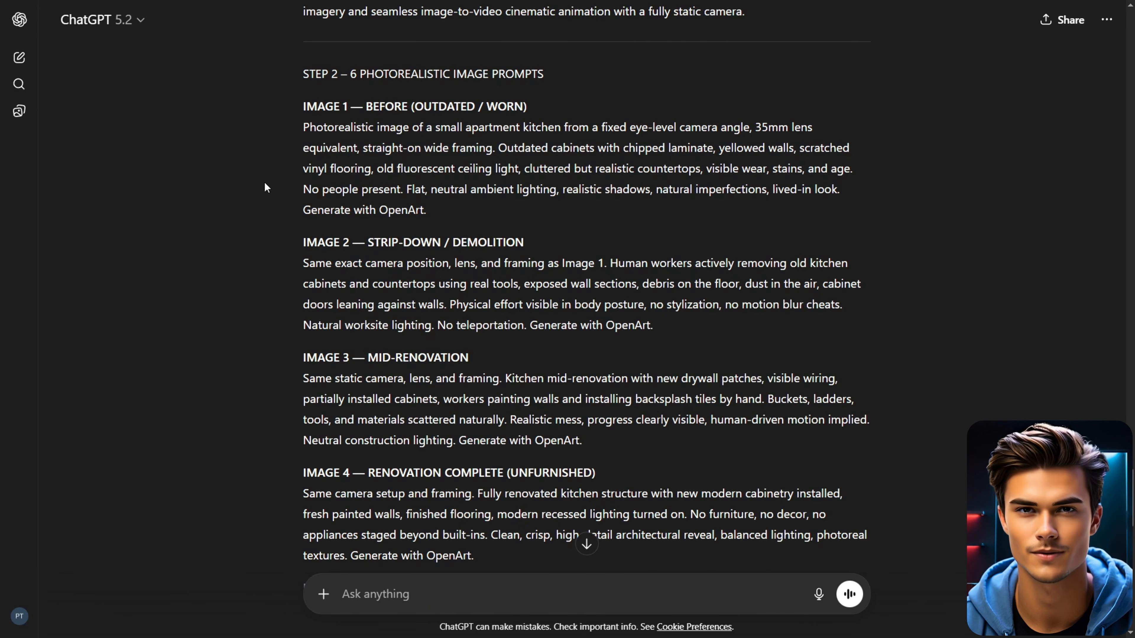
- Copy the Image 1 (Before) prompt from ChatGPT and generate the outdated kitchen images from it in Flow
{"action": "left_click_drag", "start_coordinate": [301, 127], "coordinate": [456, 207]}
{"action": "key", "text": "ctrl+c"}
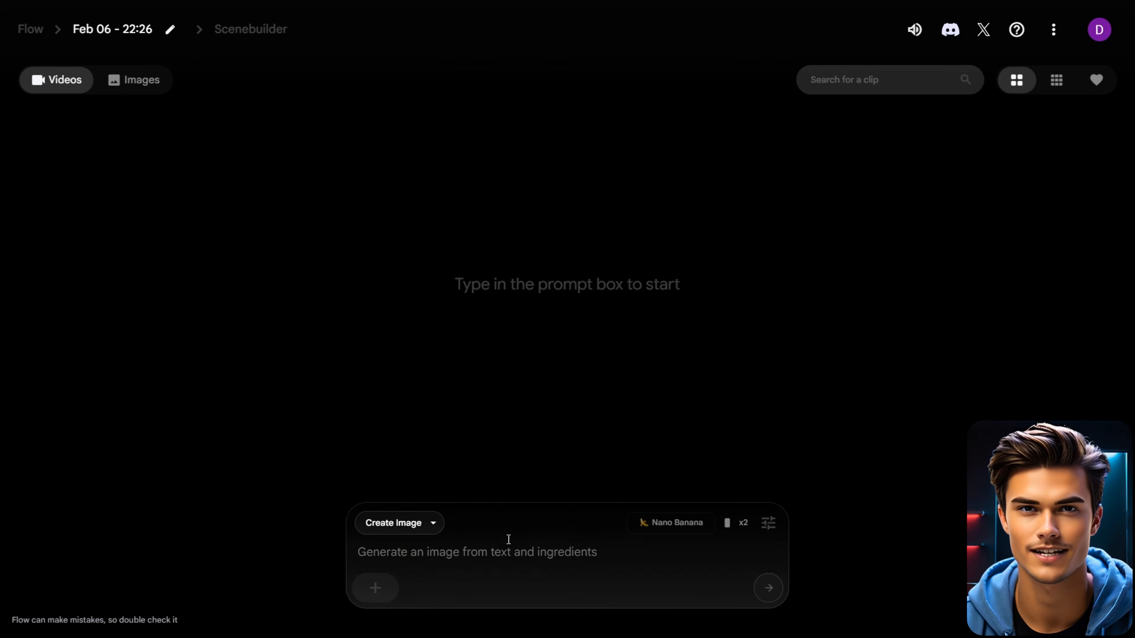
{"action": "left_click", "coordinate": [504, 556]}
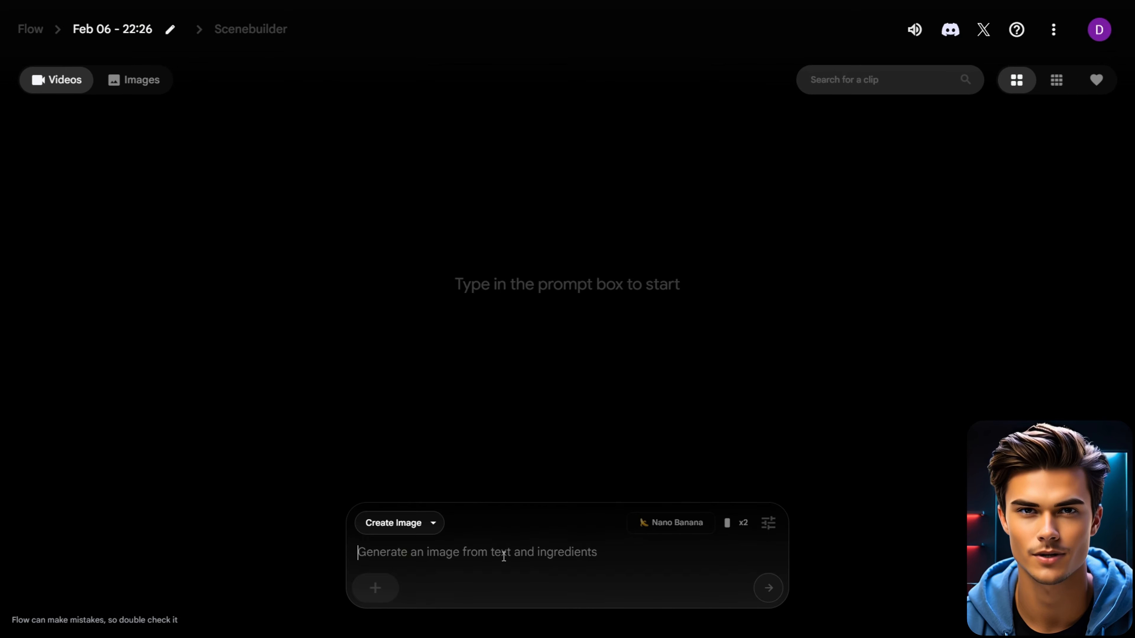
{"action": "key", "text": "ctrl+v"}
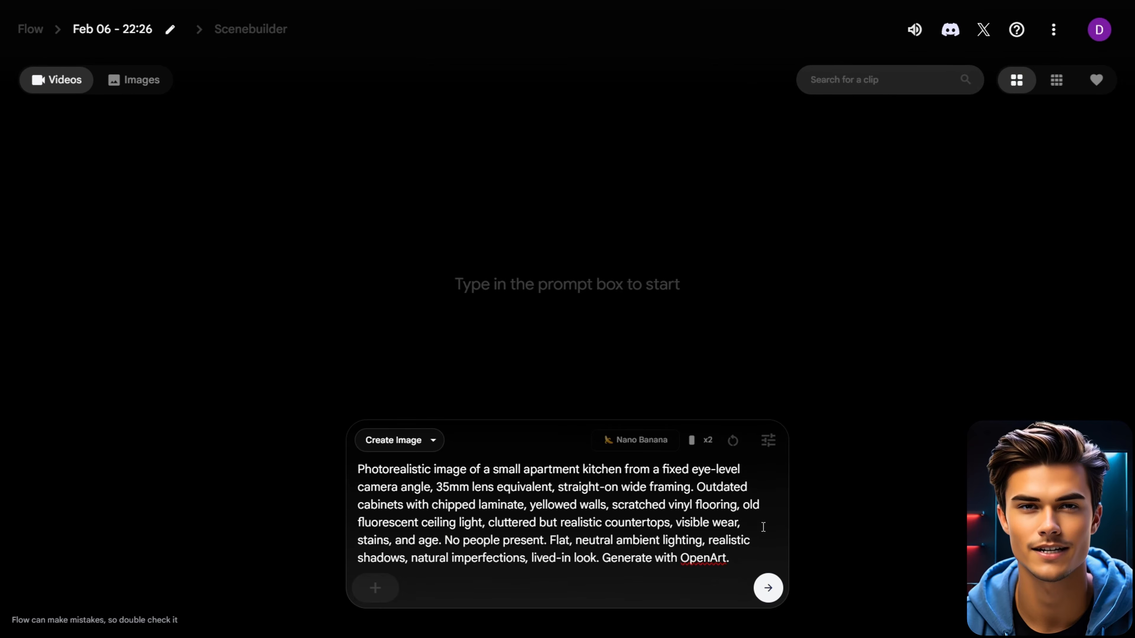
{"action": "left_click", "coordinate": [768, 588]}
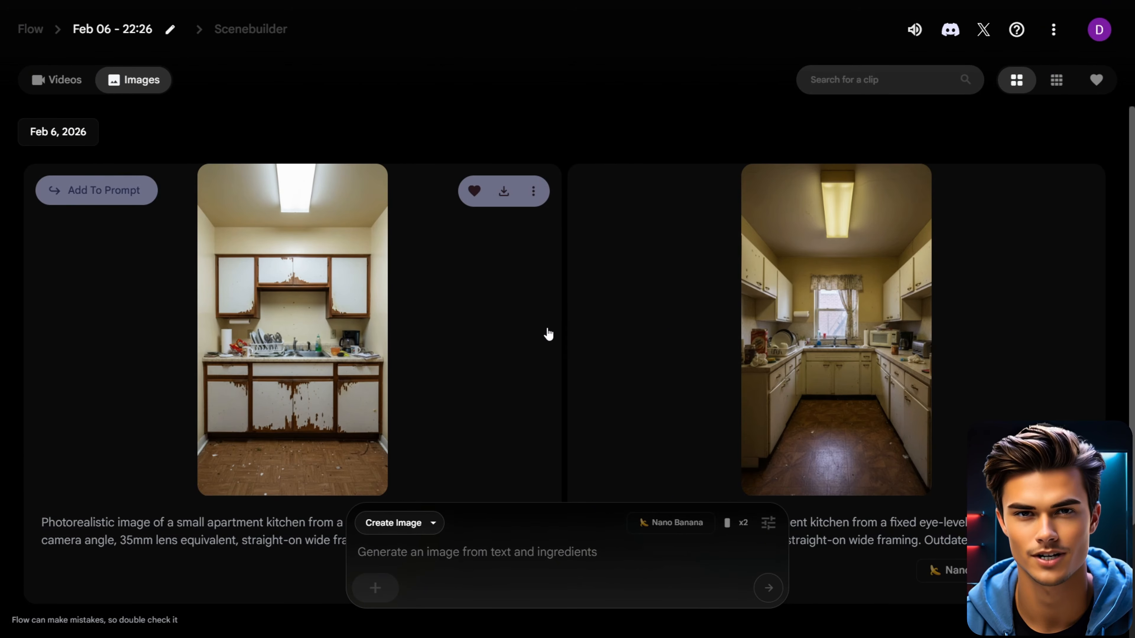
- Download the straight-on kitchen image with peeling cabinets and upload it as a portrait-cropped ingredient for the next image
{"action": "scroll", "coordinate": [551, 309], "scroll_direction": "down", "scroll_amount": 1}
{"action": "scroll", "coordinate": [466, 285], "scroll_direction": "down", "scroll_amount": 3}
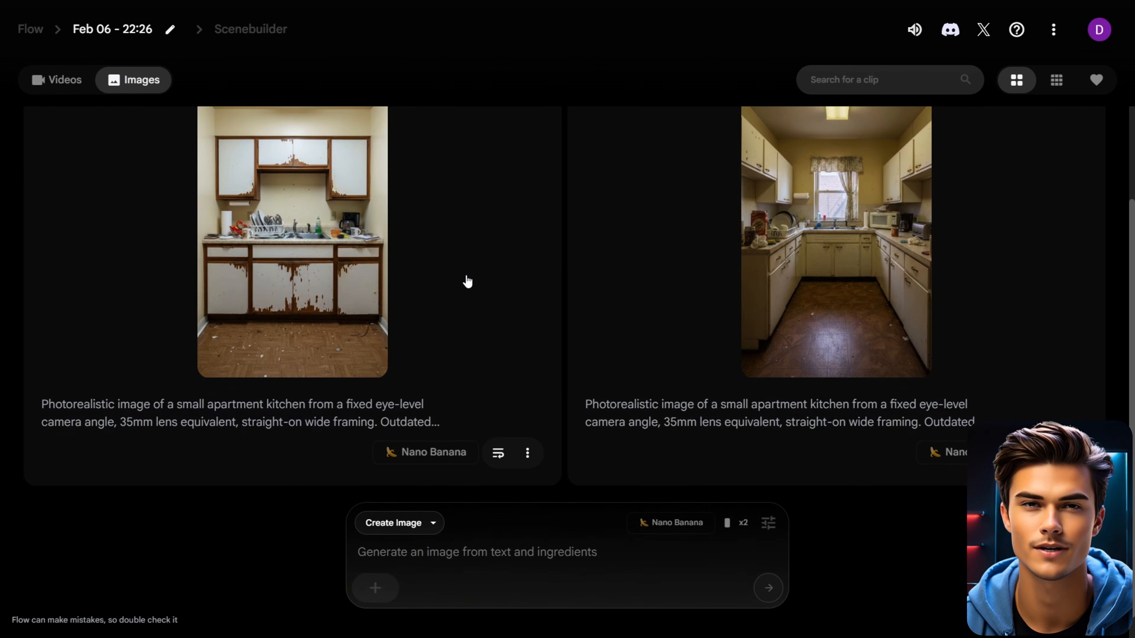
{"action": "scroll", "coordinate": [431, 322], "scroll_direction": "up", "scroll_amount": 2}
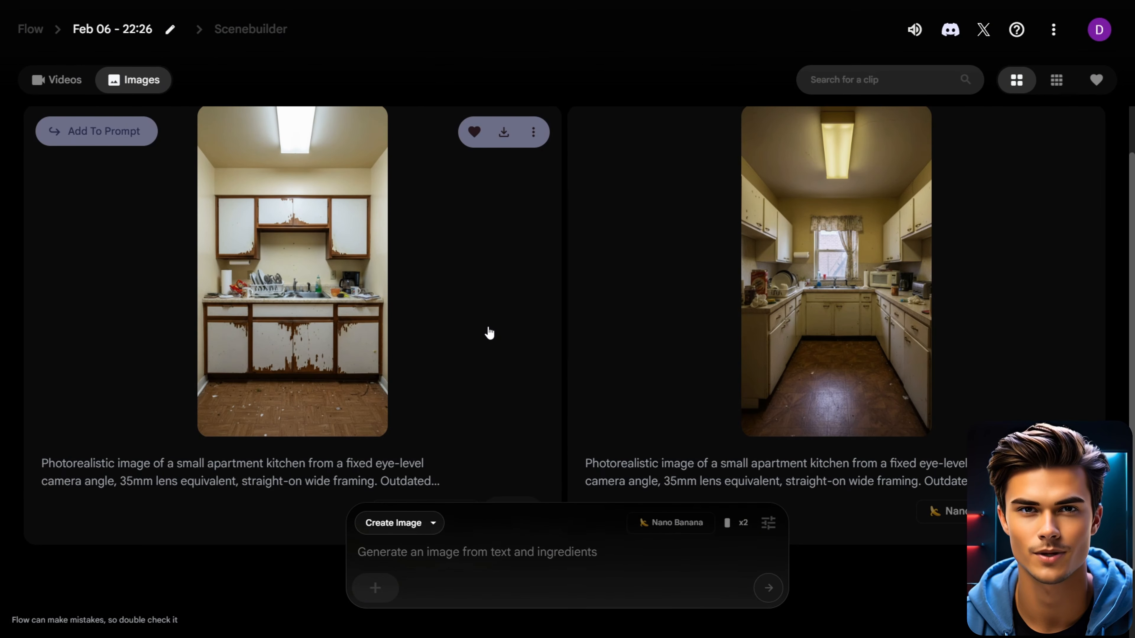
{"action": "left_click", "coordinate": [505, 134]}
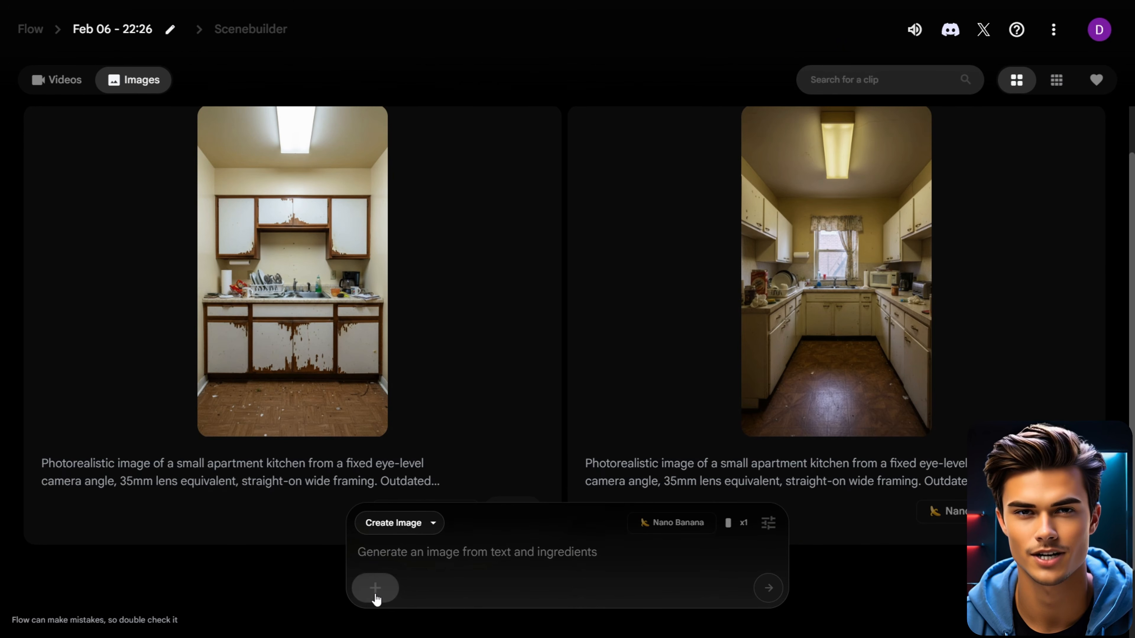
{"action": "left_click", "coordinate": [375, 590]}
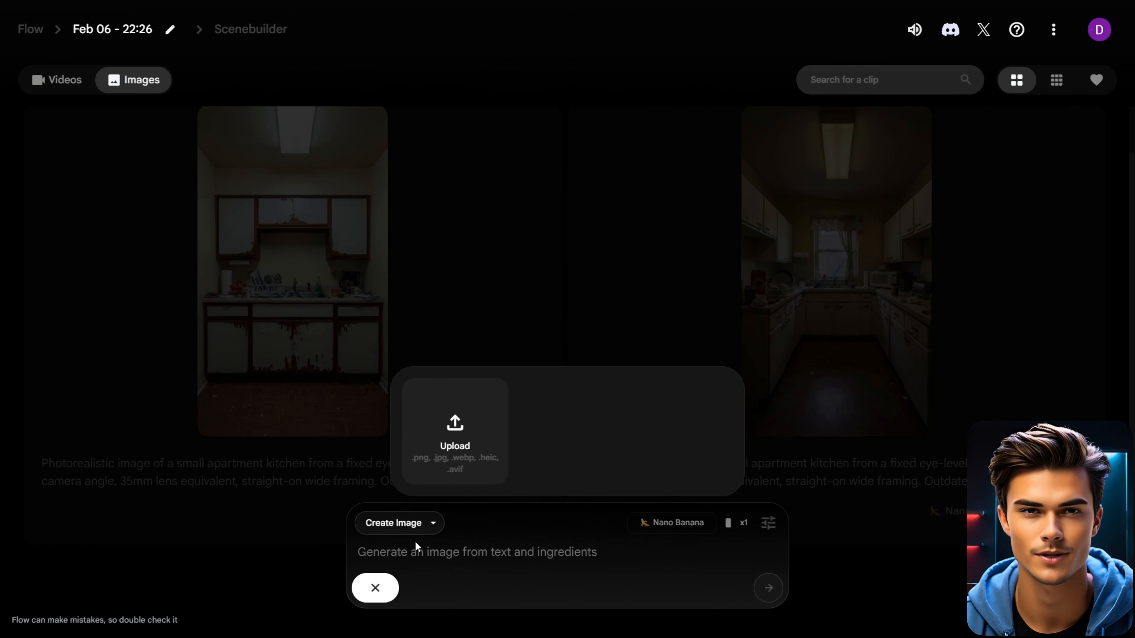
{"action": "left_click", "coordinate": [455, 428]}
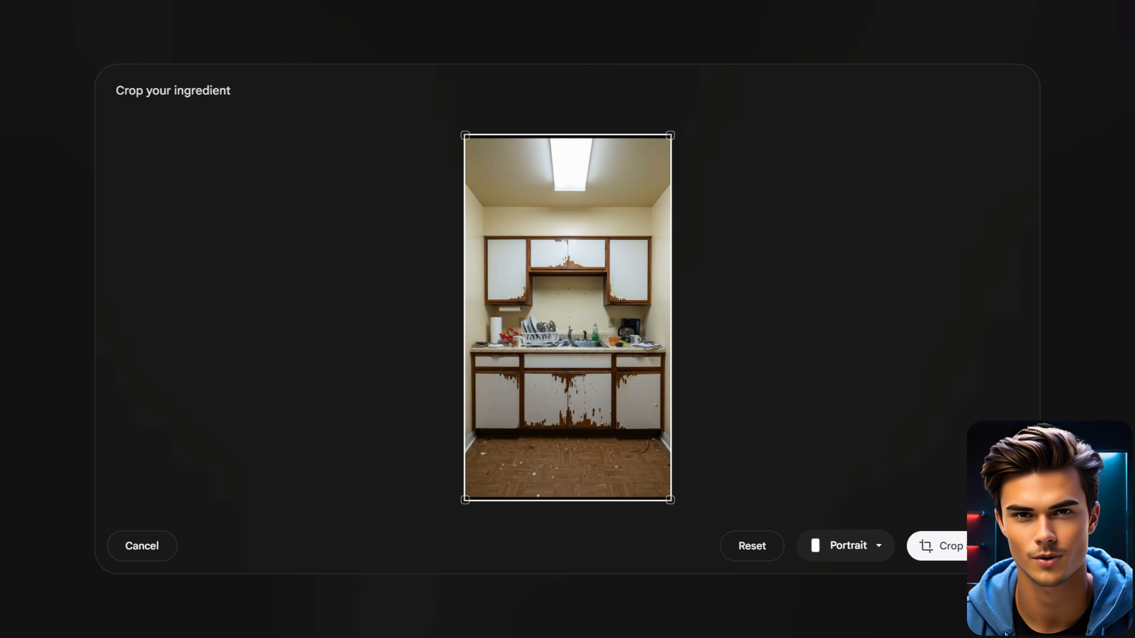
{"action": "left_click", "coordinate": [962, 553]}
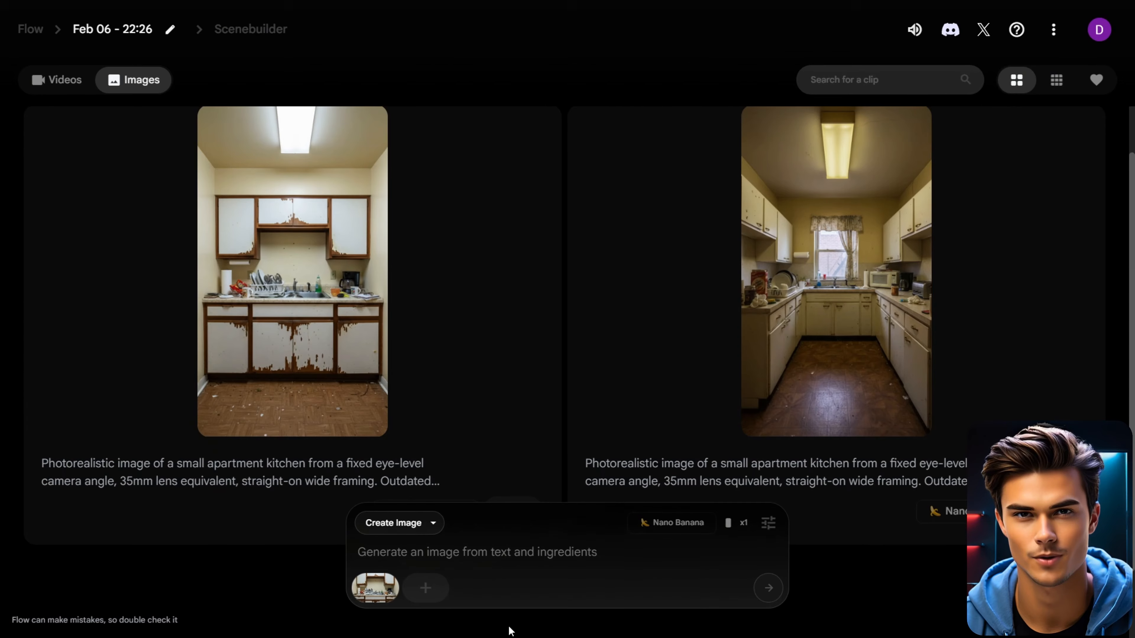
{"action": "mouse_move", "coordinate": [377, 592]}
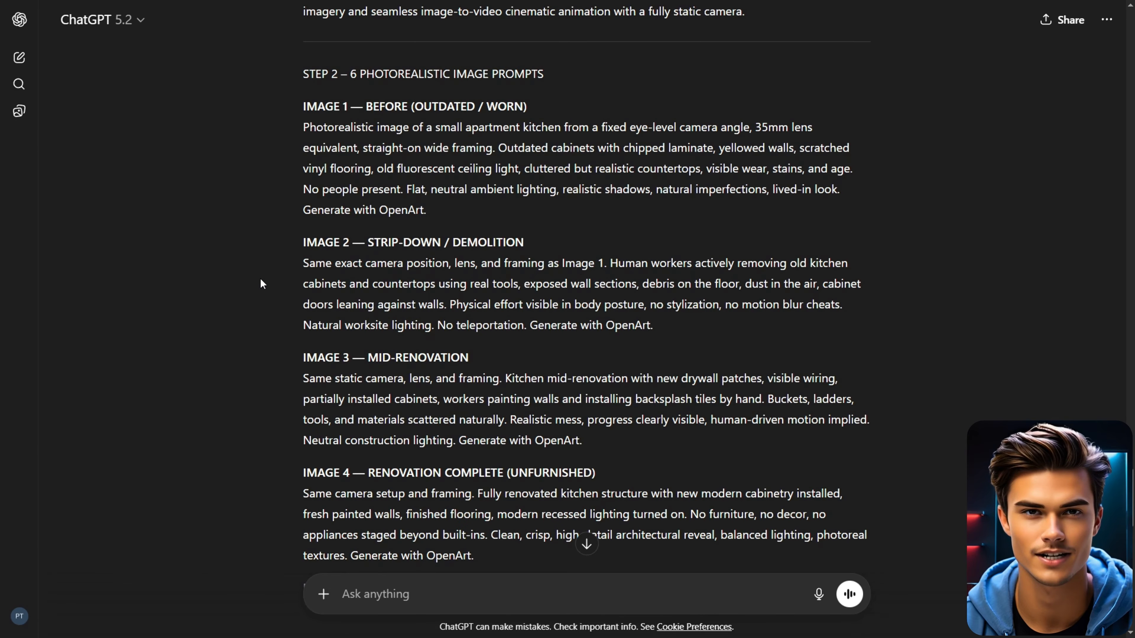
- Copy the Image 2 (Strip-Down / Demolition) prompt from ChatGPT and generate it in Flow with the before image as ingredient
{"action": "left_click_drag", "start_coordinate": [304, 263], "coordinate": [670, 325]}
{"action": "key", "text": "ctrl+c"}
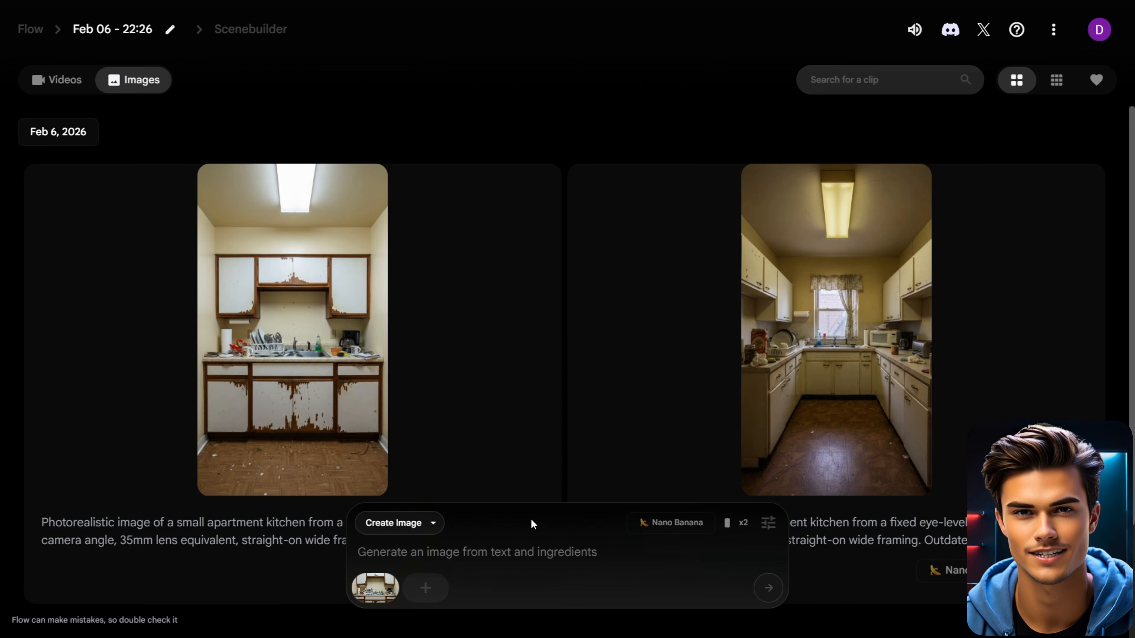
{"action": "left_click", "coordinate": [524, 544]}
{"action": "key", "text": "ctrl+v"}
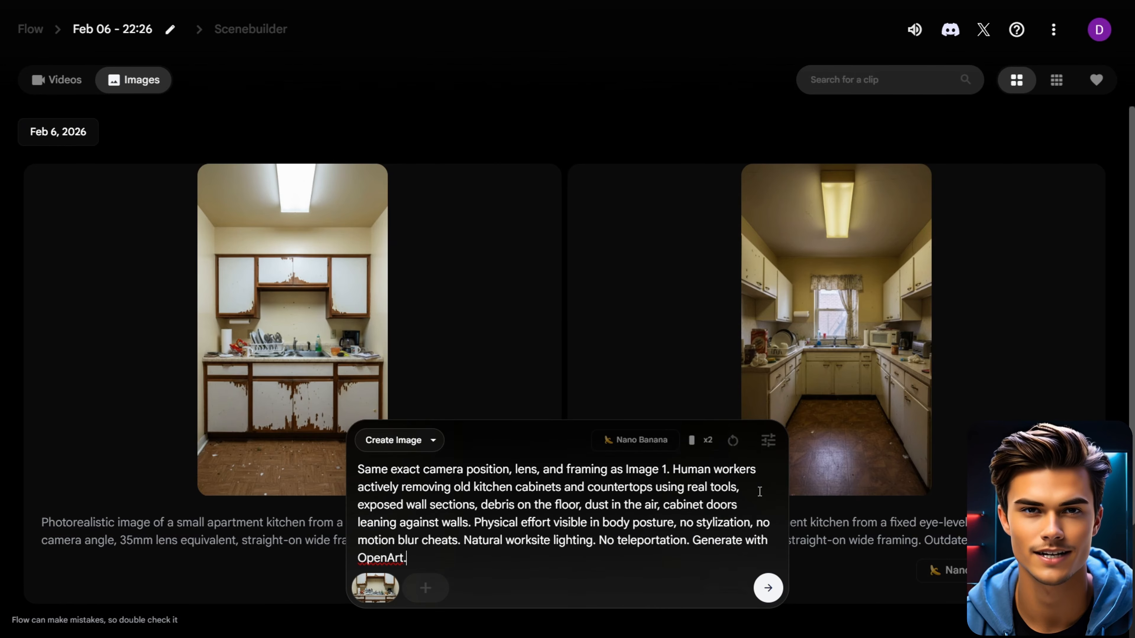
{"action": "left_click", "coordinate": [769, 588]}
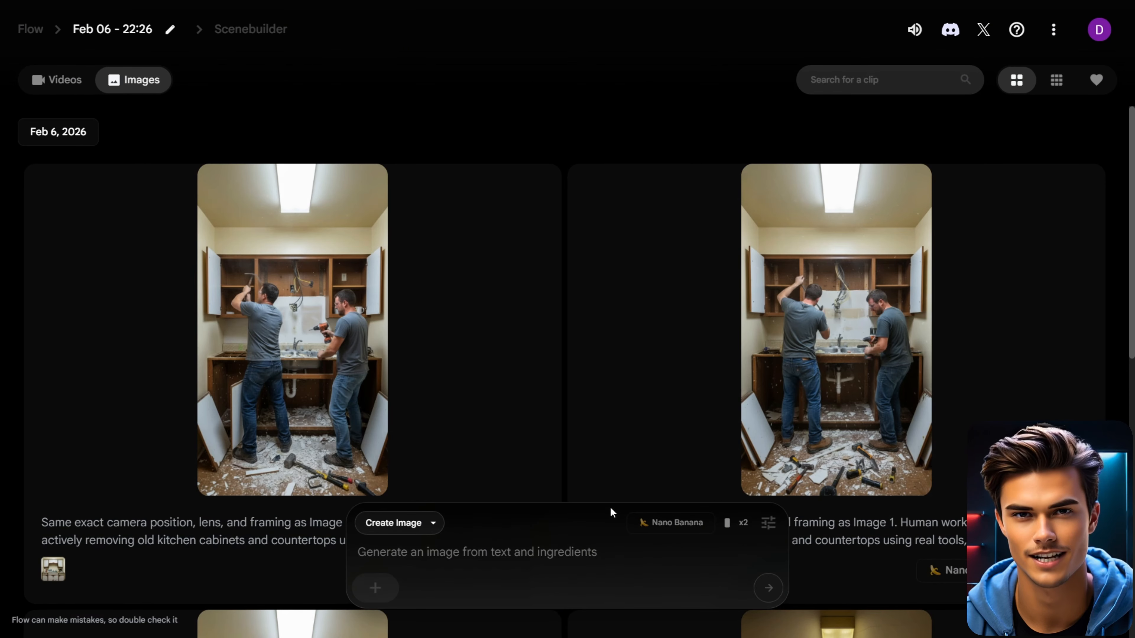
- Compare the two demolition images, download the second one and upload it as a portrait-cropped ingredient
{"action": "mouse_move", "coordinate": [430, 355]}
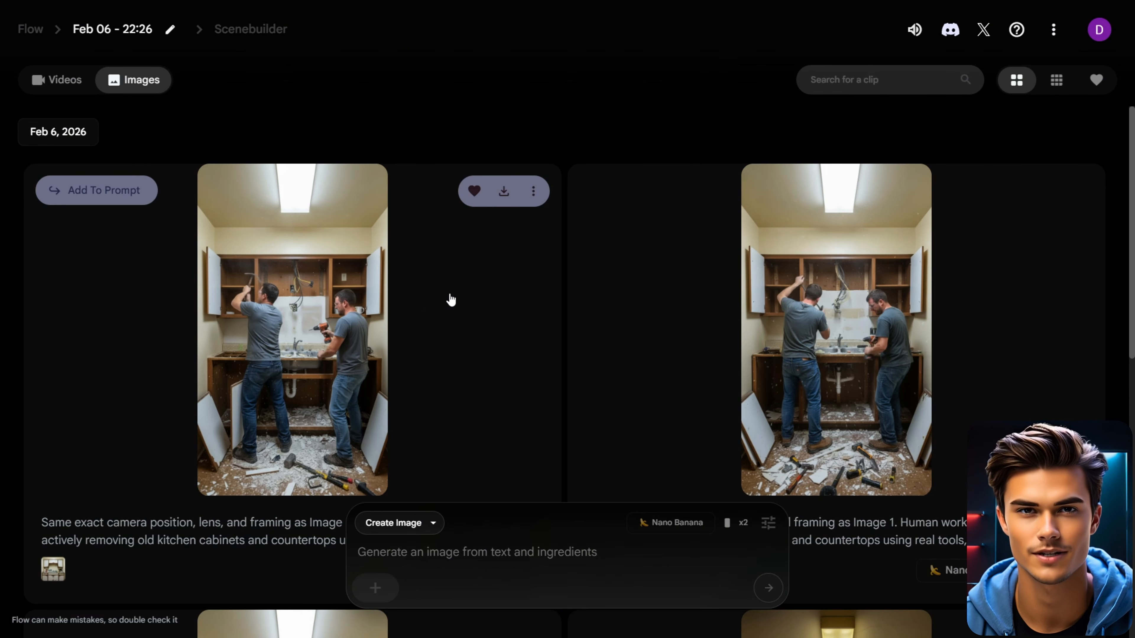
{"action": "mouse_move", "coordinate": [641, 360]}
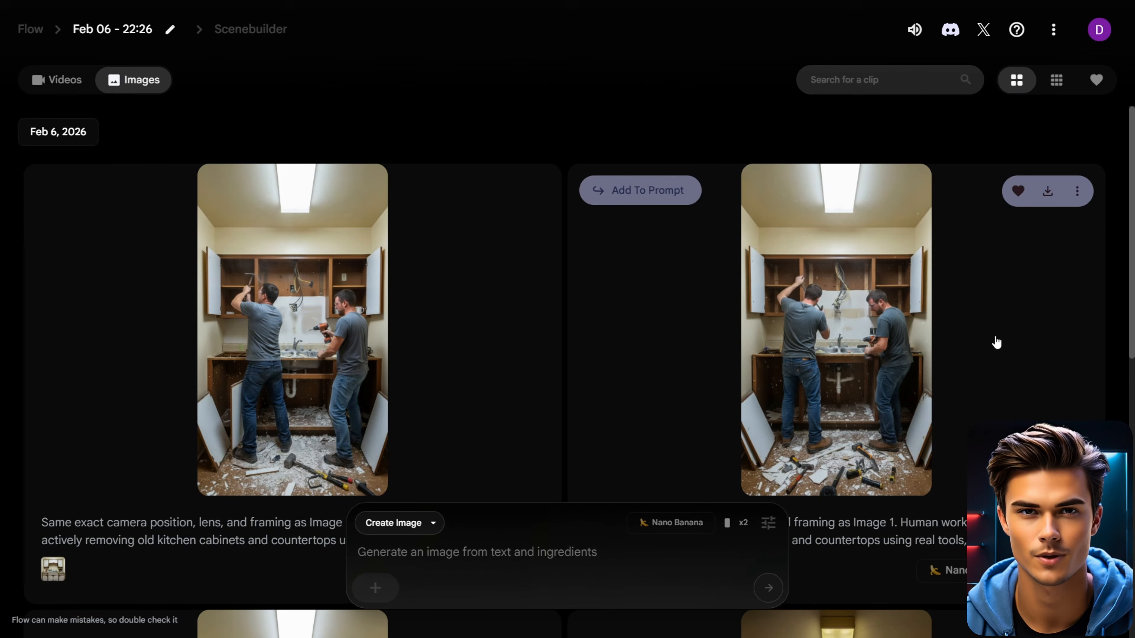
{"action": "mouse_move", "coordinate": [518, 328]}
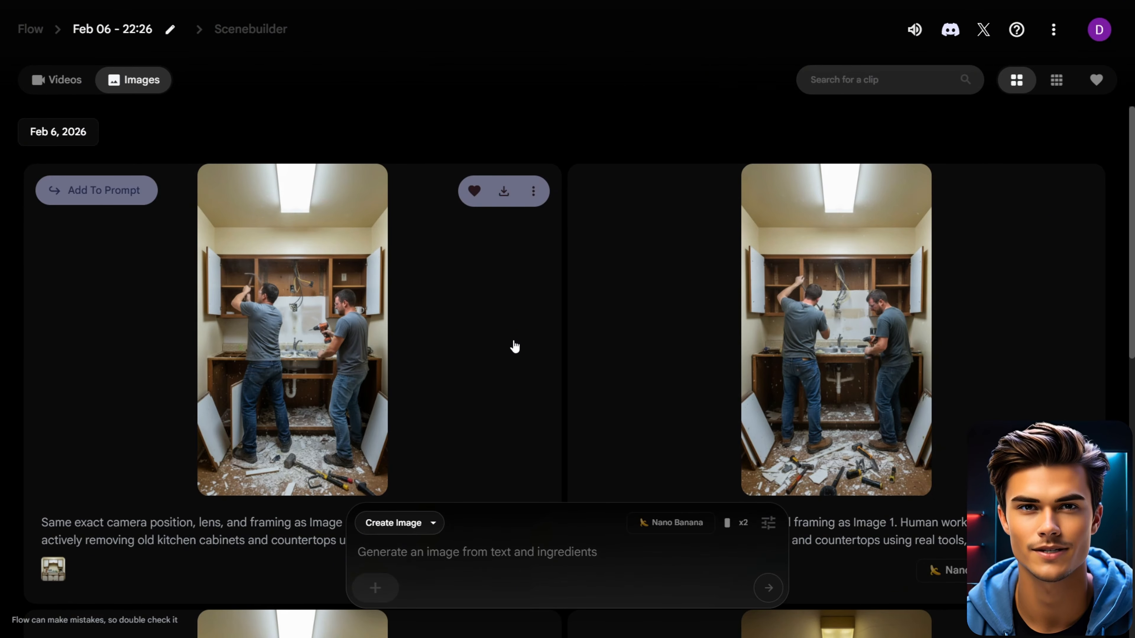
{"action": "mouse_move", "coordinate": [960, 312]}
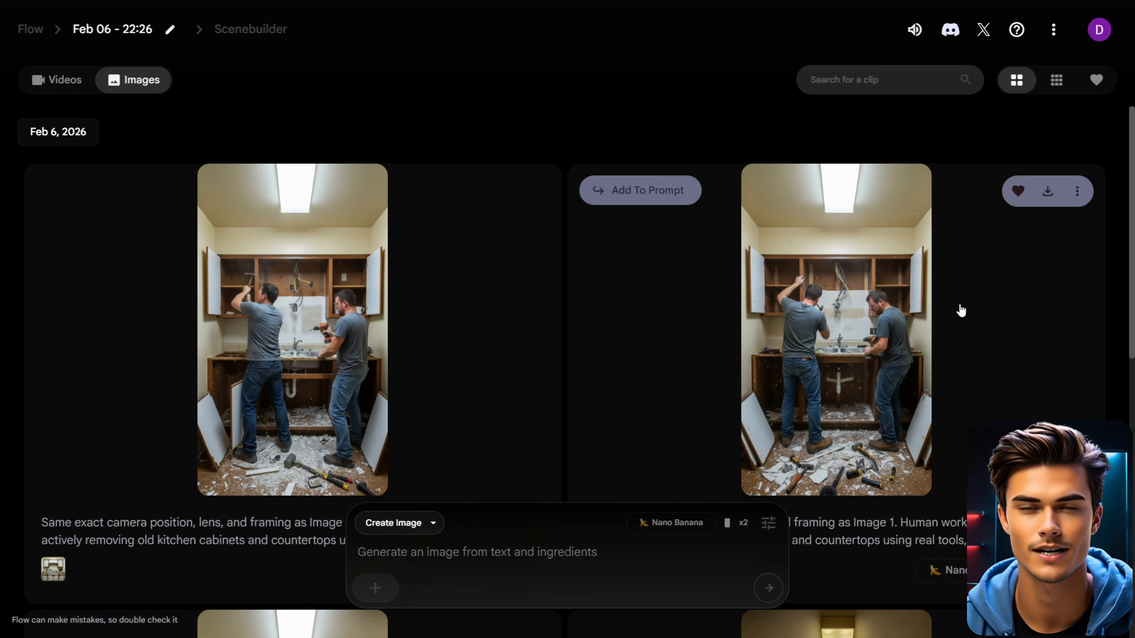
{"action": "left_click", "coordinate": [1048, 196]}
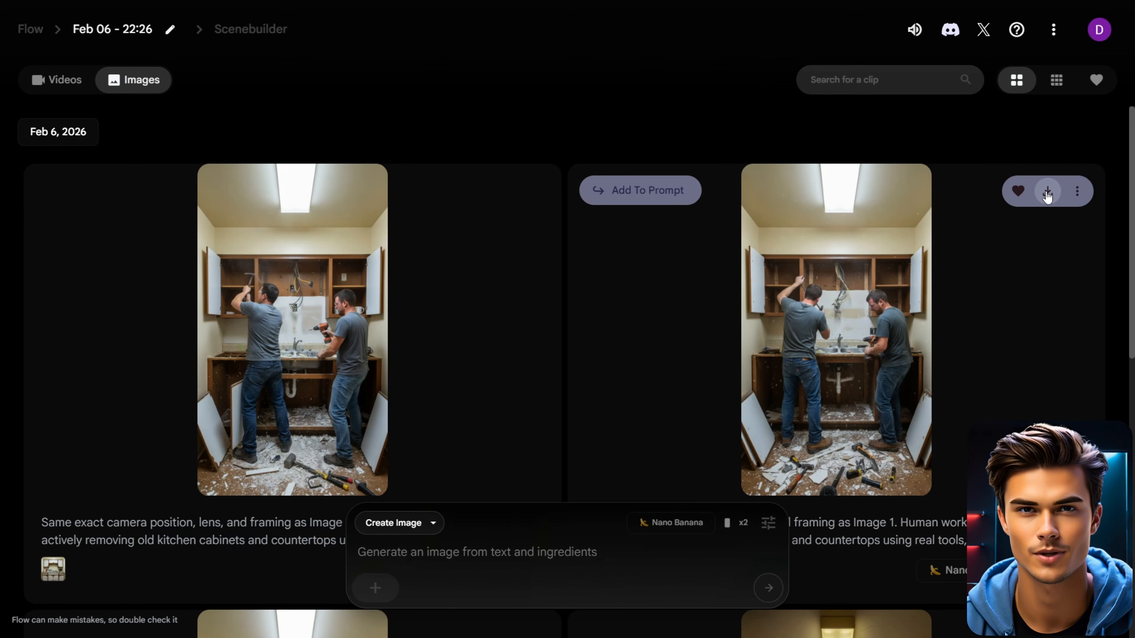
{"action": "left_click", "coordinate": [377, 590]}
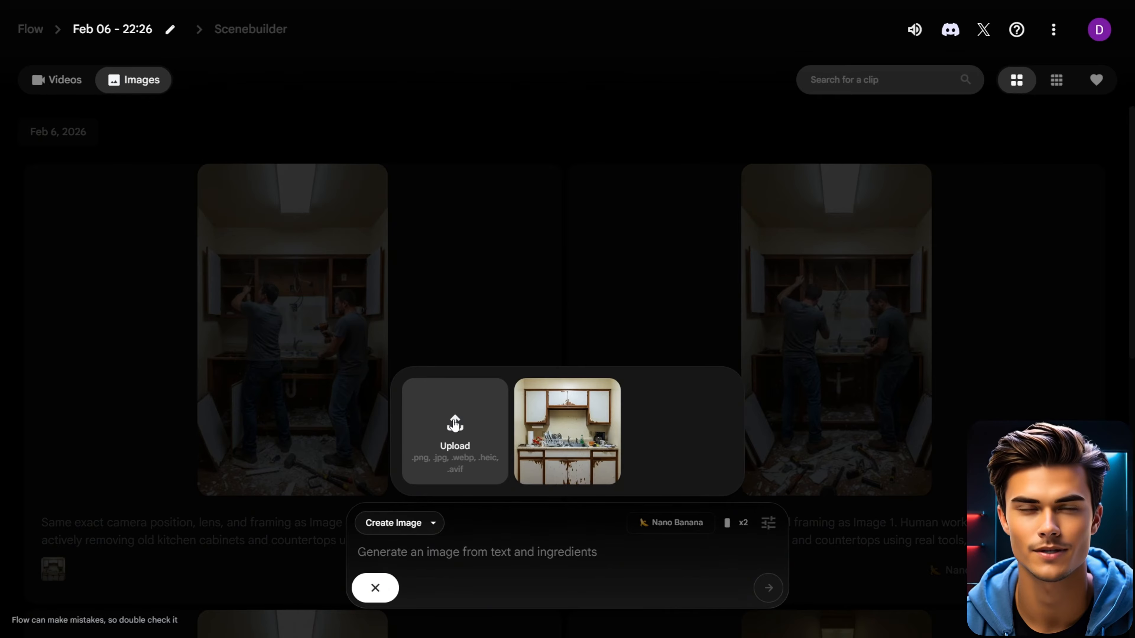
{"action": "left_click", "coordinate": [455, 424]}
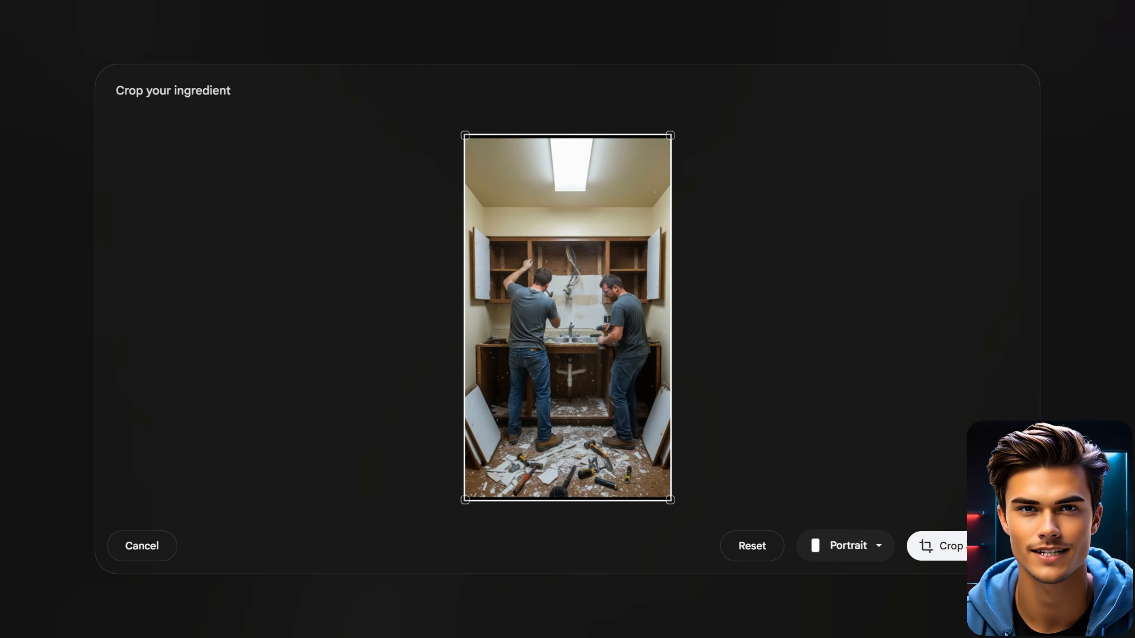
{"action": "left_click", "coordinate": [981, 546]}
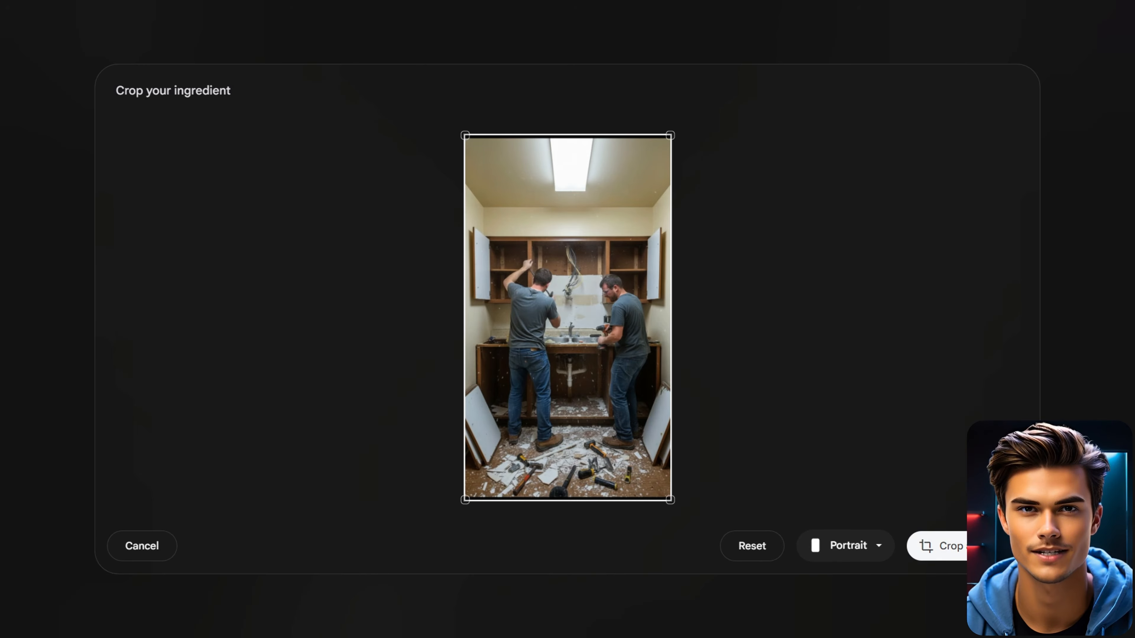
{"action": "mouse_move", "coordinate": [378, 589]}
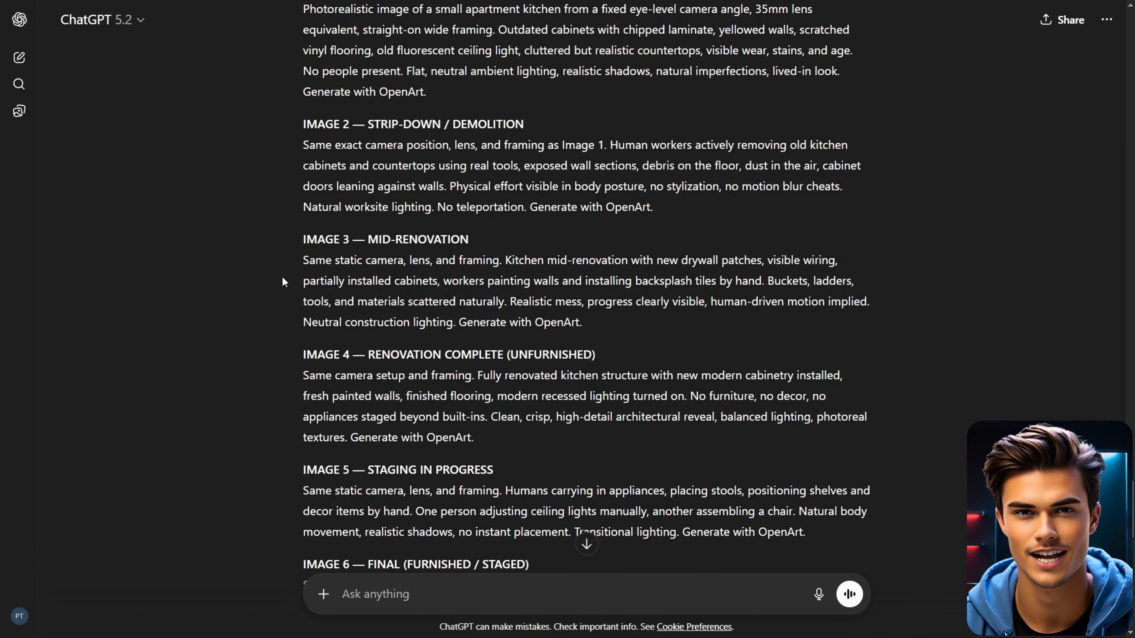
- Copy the Image 3 (Mid-Renovation) prompt from ChatGPT and generate it in Flow with the demolition image as ingredient
{"action": "left_click_drag", "start_coordinate": [302, 264], "coordinate": [594, 321]}
{"action": "key", "text": "ctrl+c"}
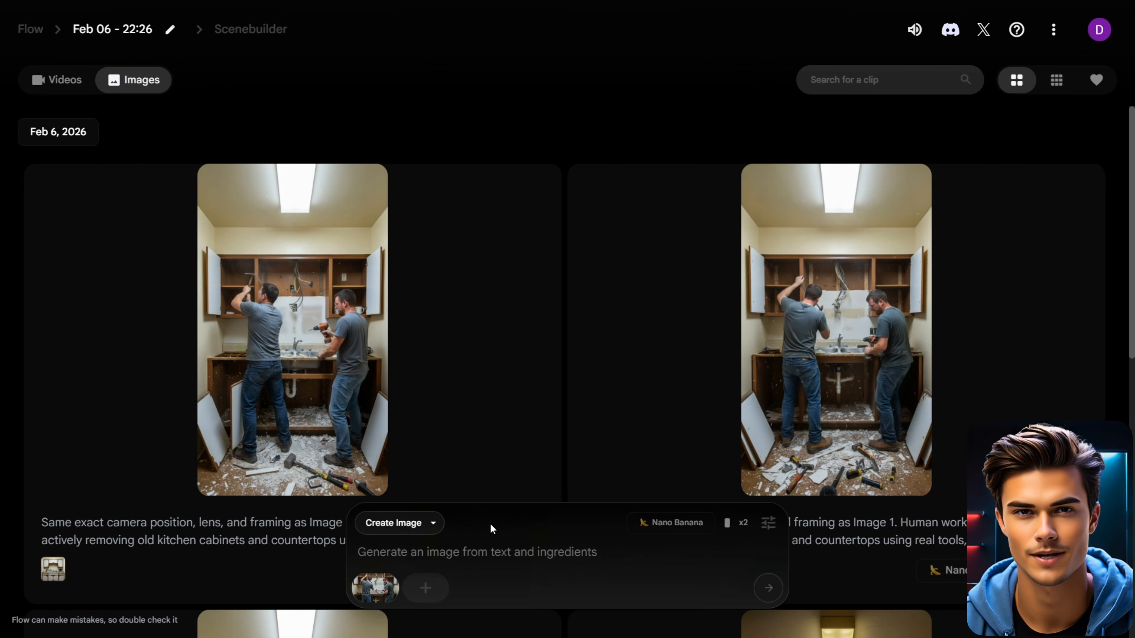
{"action": "left_click", "coordinate": [475, 549]}
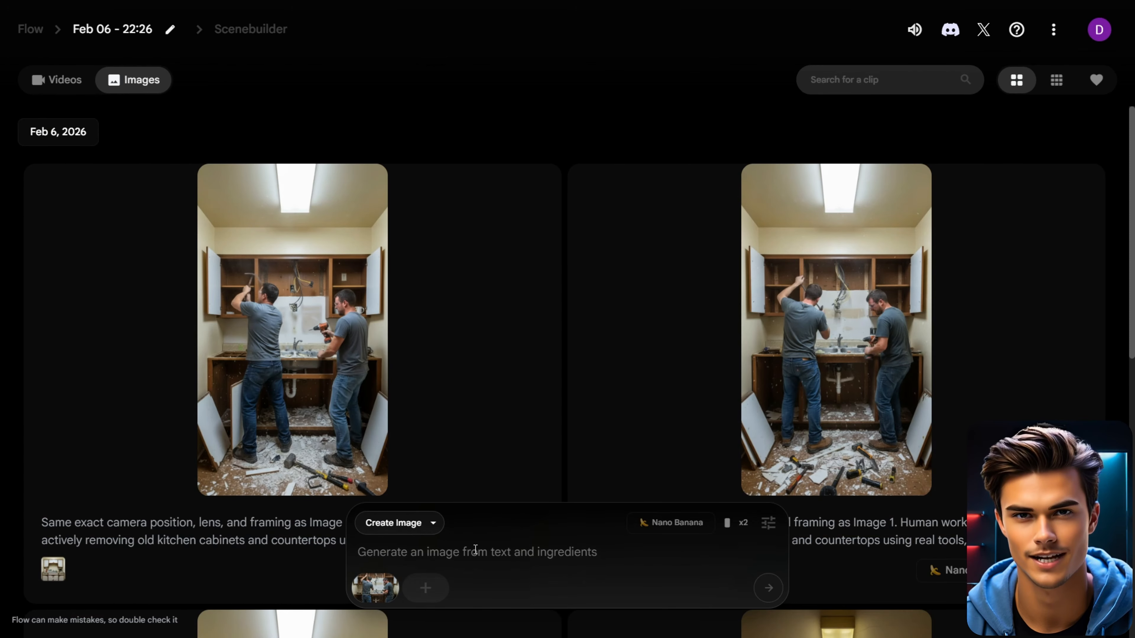
{"action": "key", "text": "ctrl+v"}
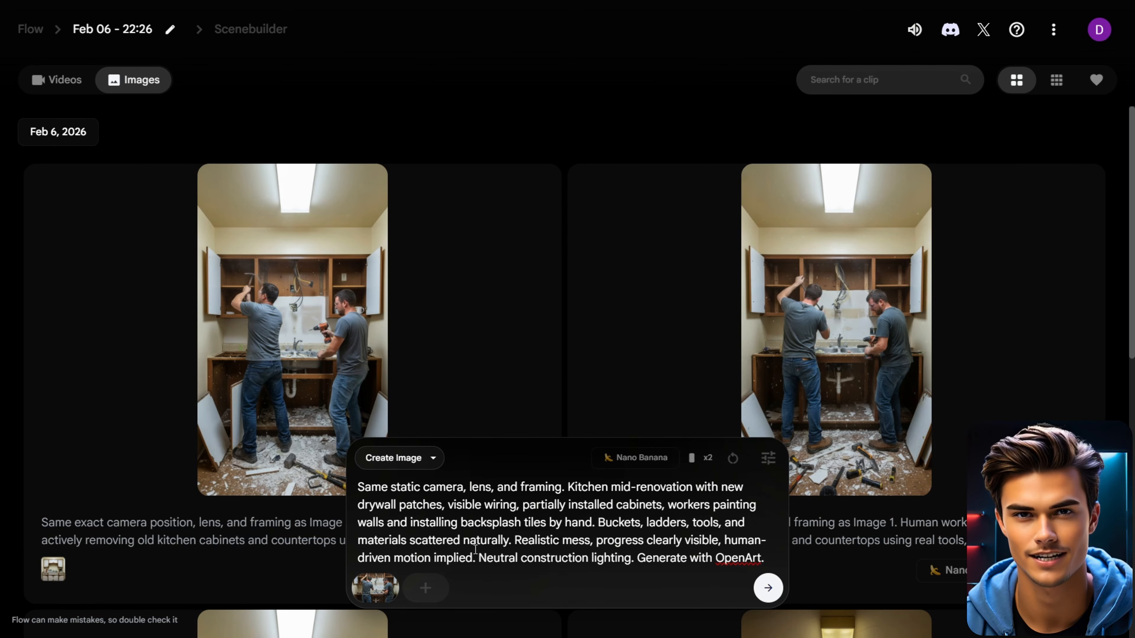
{"action": "left_click", "coordinate": [768, 589]}
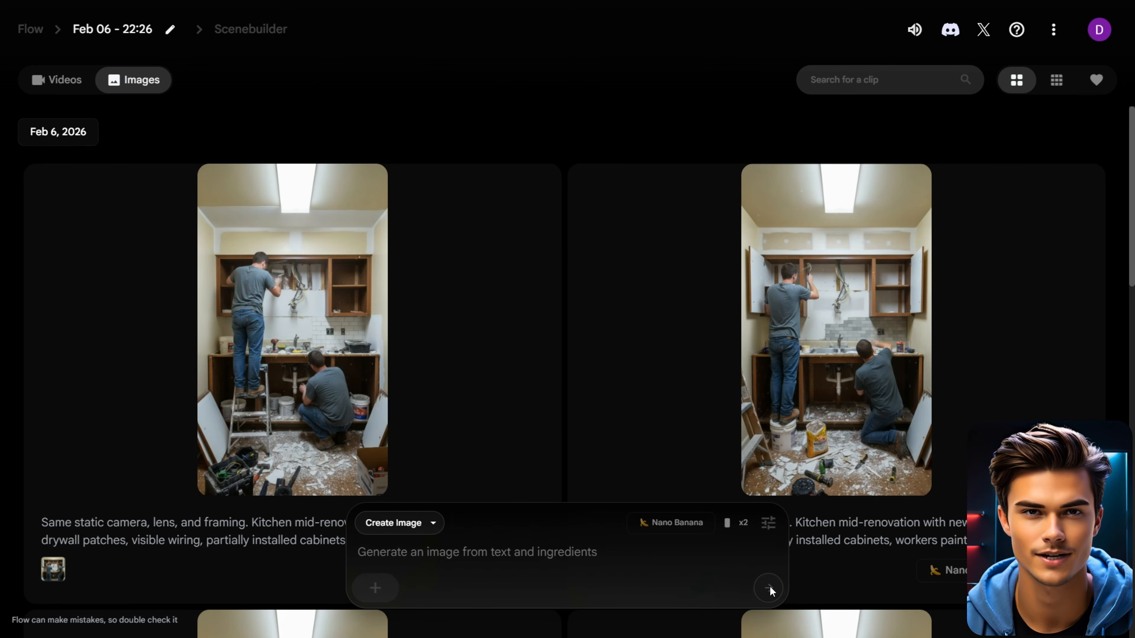
- Look over the generated renovation images and download the furnished kitchen image with the built-in oven
{"action": "mouse_move", "coordinate": [533, 422]}
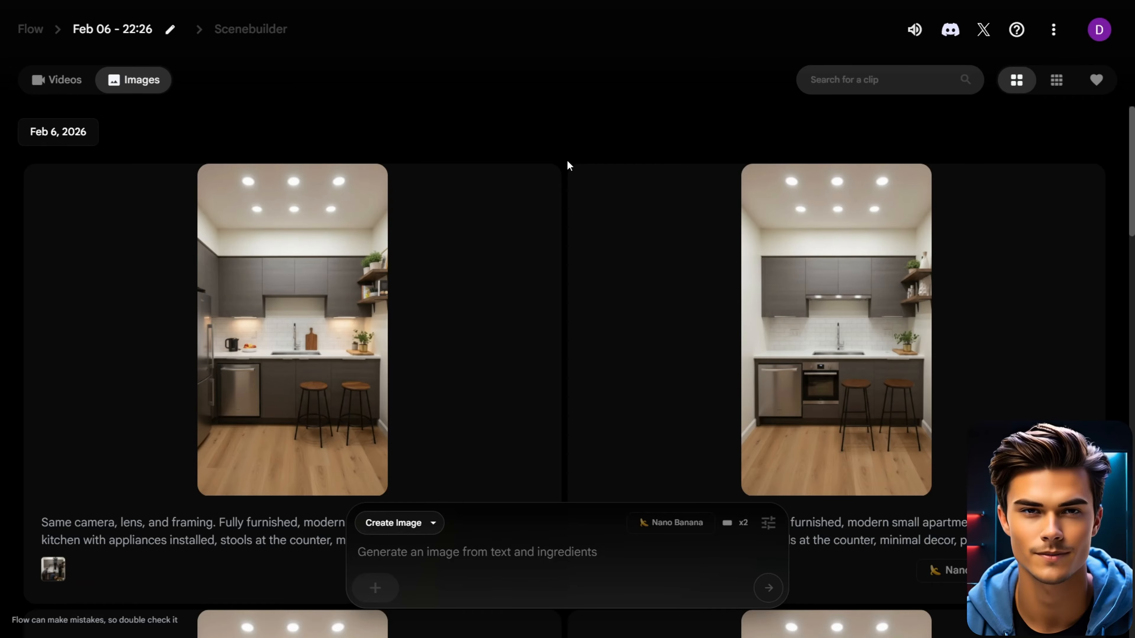
{"action": "scroll", "coordinate": [567, 160], "scroll_direction": "down", "scroll_amount": 5}
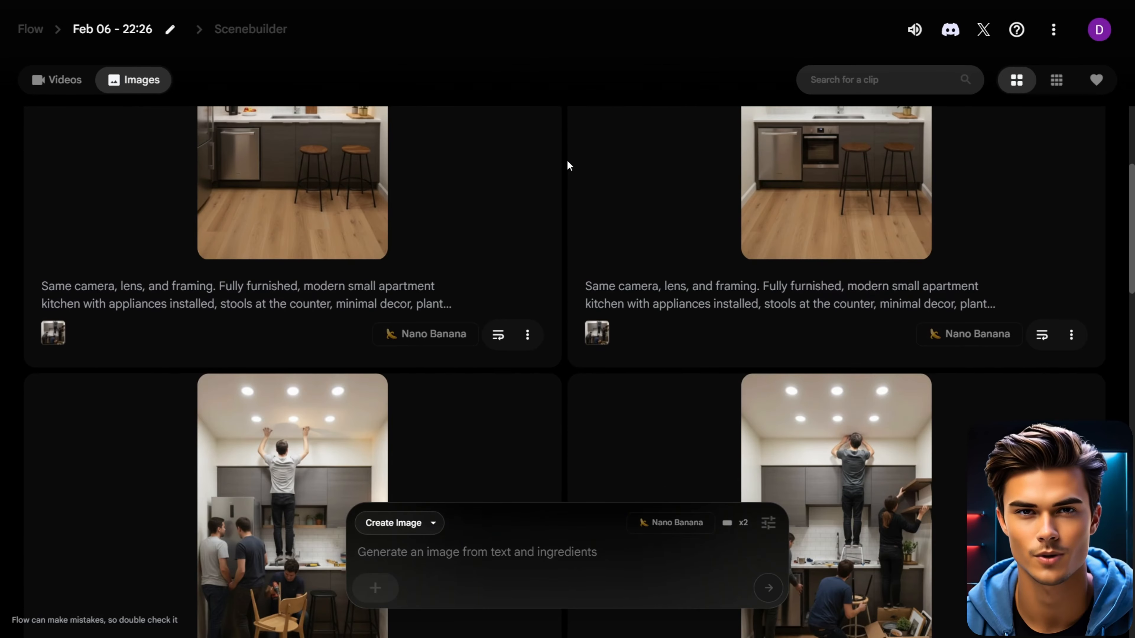
{"action": "scroll", "coordinate": [567, 161], "scroll_direction": "down", "scroll_amount": 10}
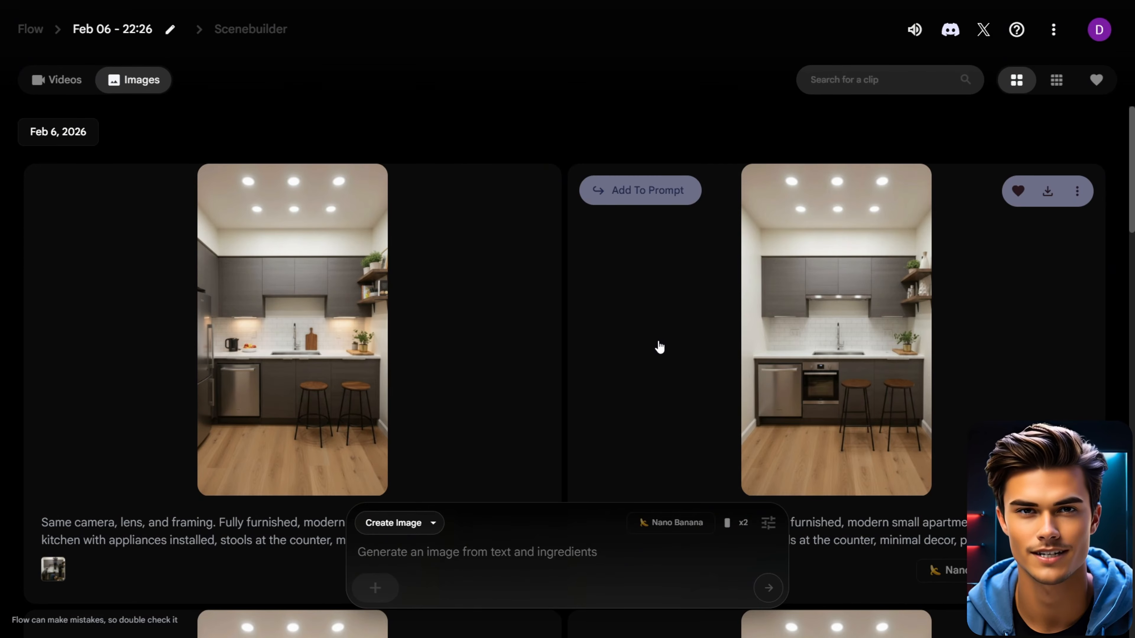
{"action": "left_click", "coordinate": [1049, 192]}
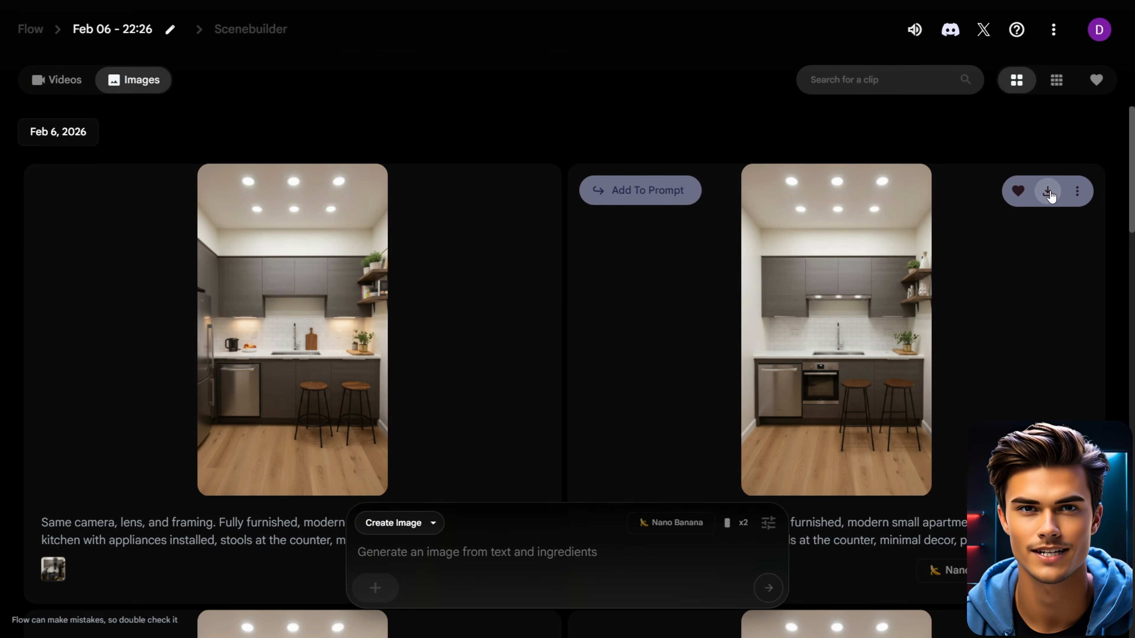
- Add the furnished kitchen image with the oven as an ingredient, then clear it from the prompt
{"action": "left_click_drag", "start_coordinate": [882, 351], "coordinate": [390, 584]}
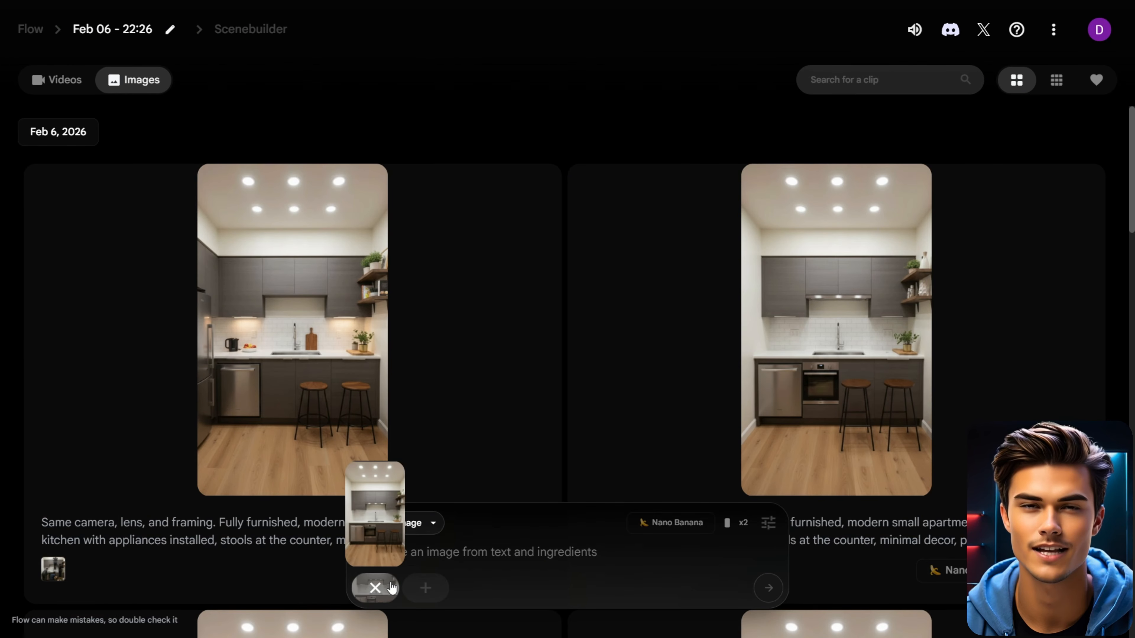
{"action": "left_click", "coordinate": [376, 588]}
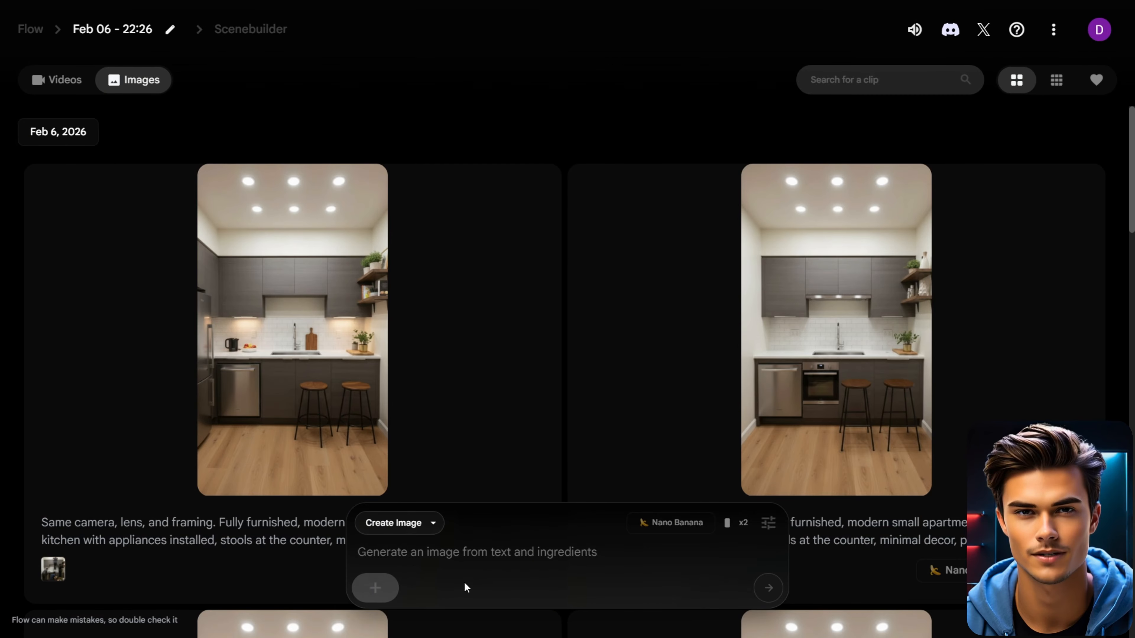
{"action": "mouse_move", "coordinate": [585, 465]}
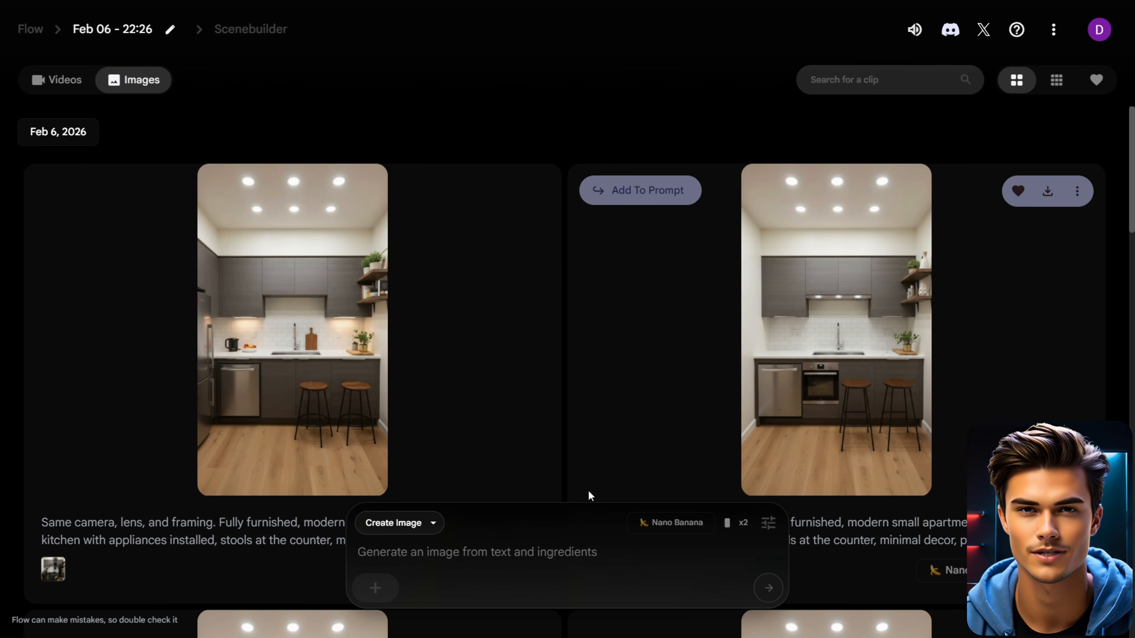
{"action": "left_click", "coordinate": [388, 588]}
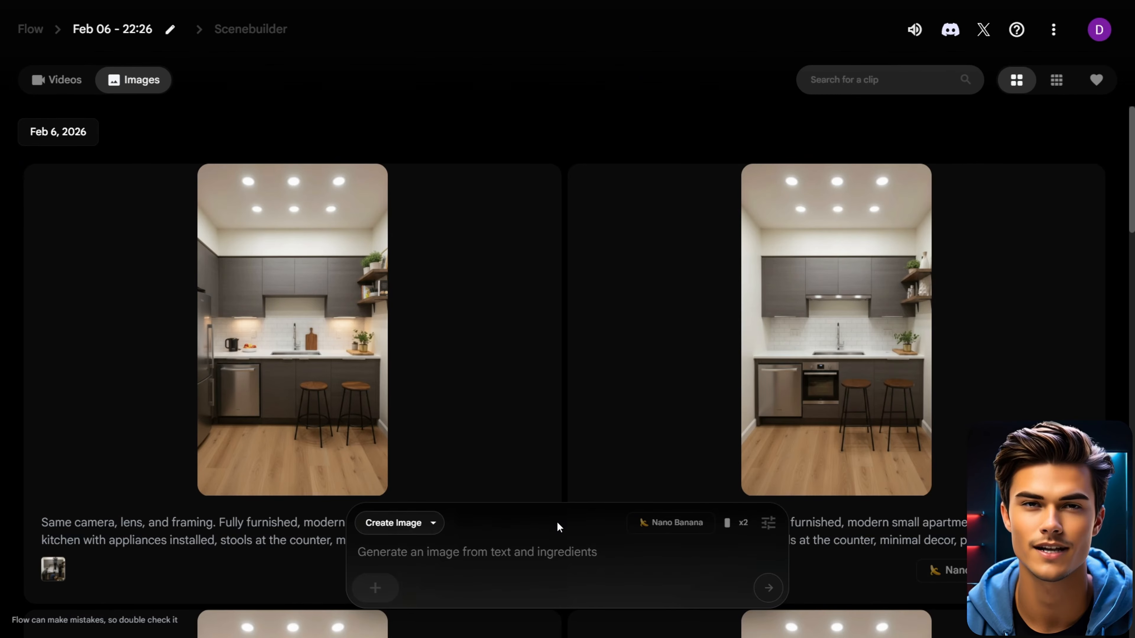
- Switch the generation mode to Frames to Video and check the settings for Portrait (9:16), one output and Veo 3.1 - Fast
{"action": "left_click", "coordinate": [427, 525]}
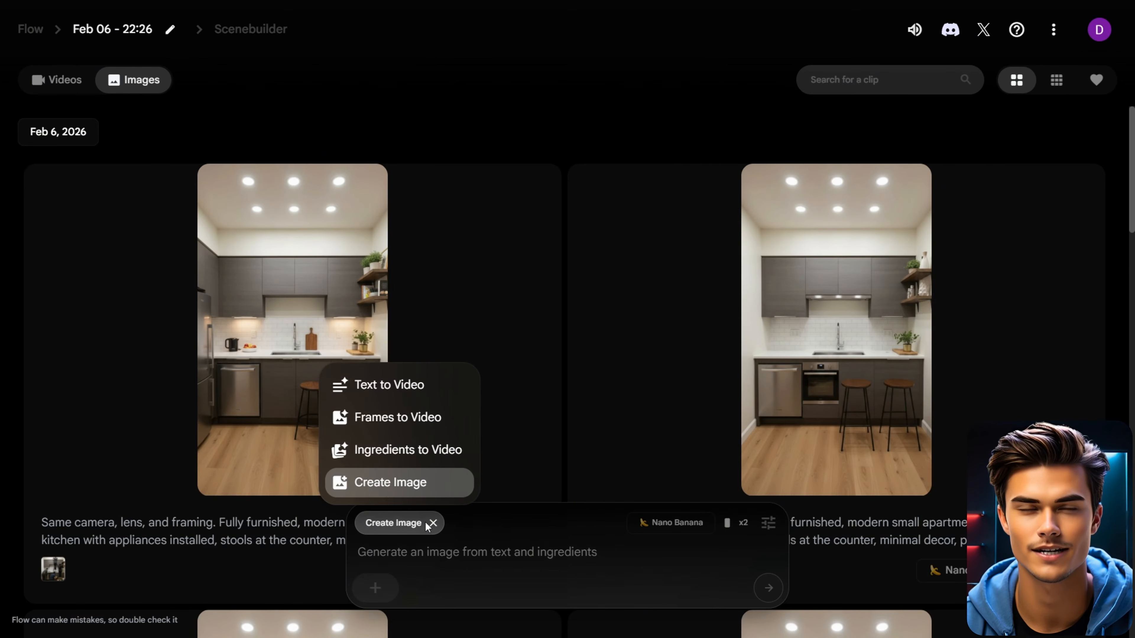
{"action": "left_click", "coordinate": [457, 421]}
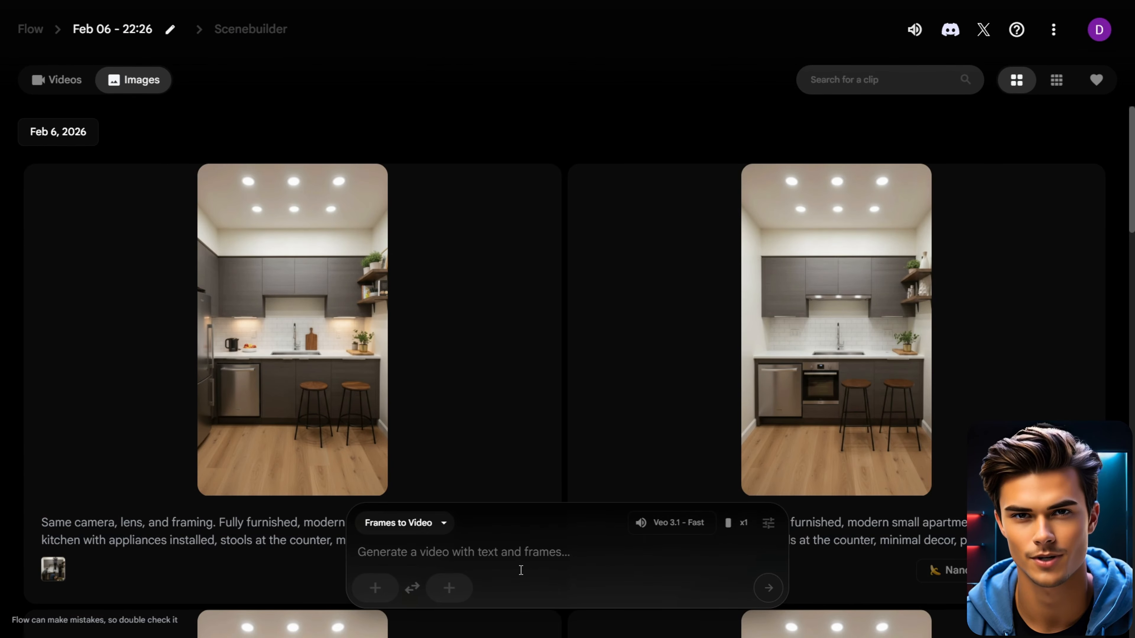
{"action": "left_click", "coordinate": [768, 523]}
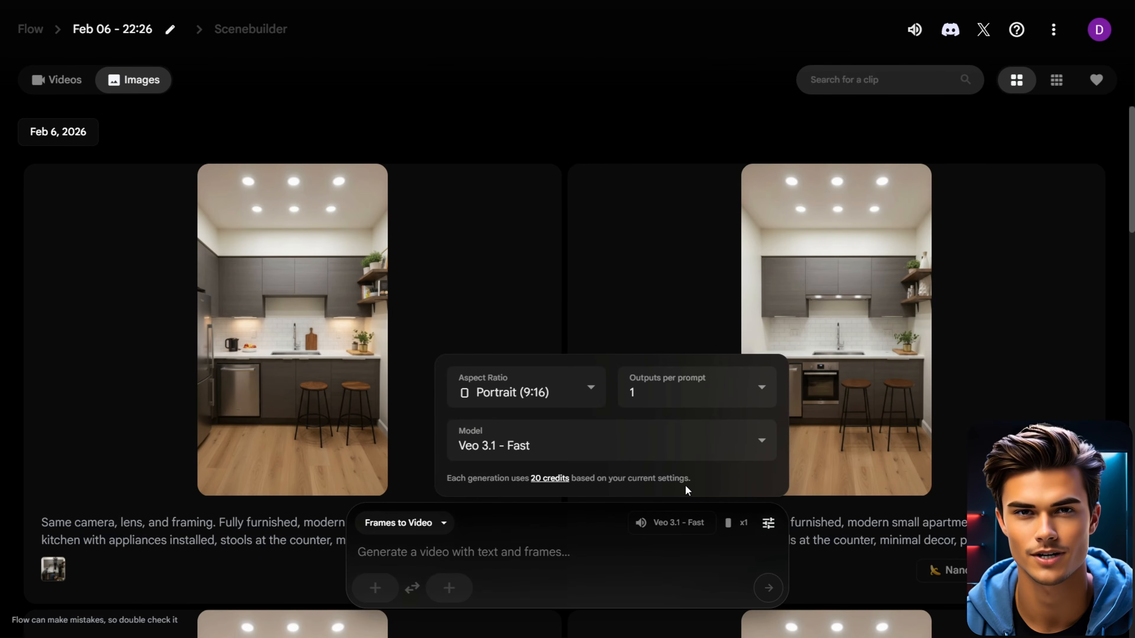
{"action": "left_click", "coordinate": [591, 391]}
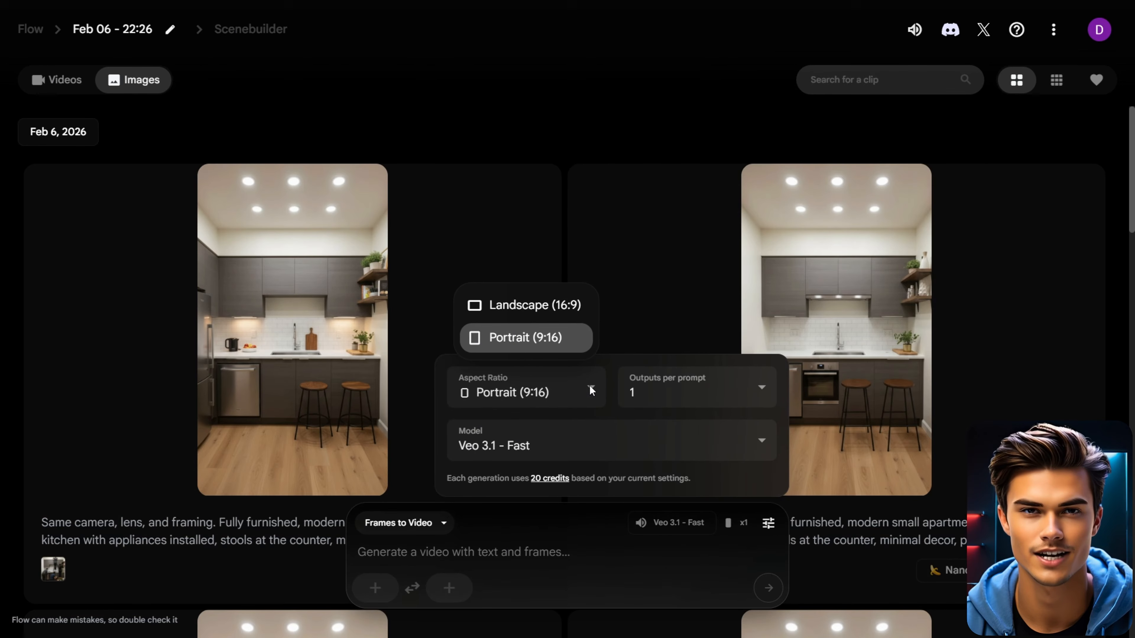
{"action": "left_click", "coordinate": [590, 390]}
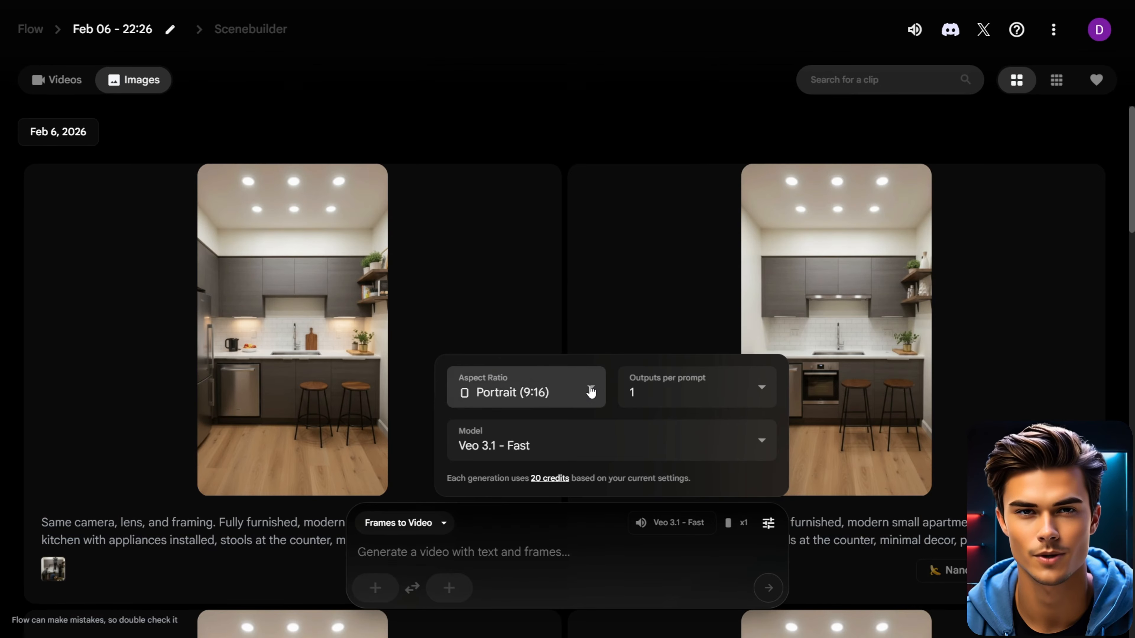
{"action": "left_click", "coordinate": [611, 434]}
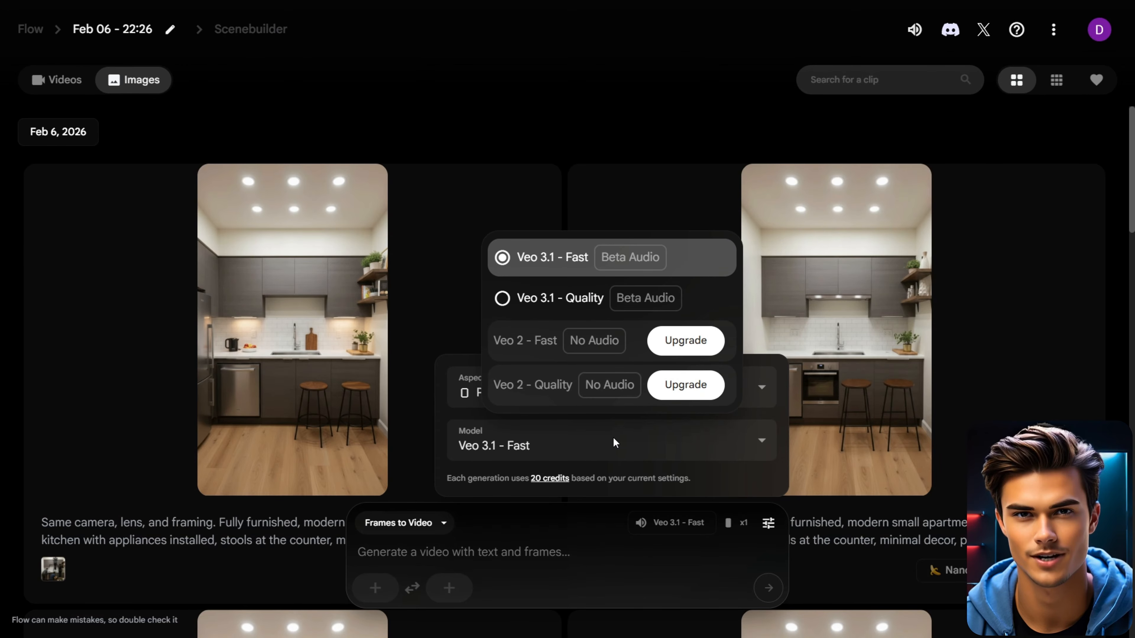
{"action": "left_click", "coordinate": [615, 442]}
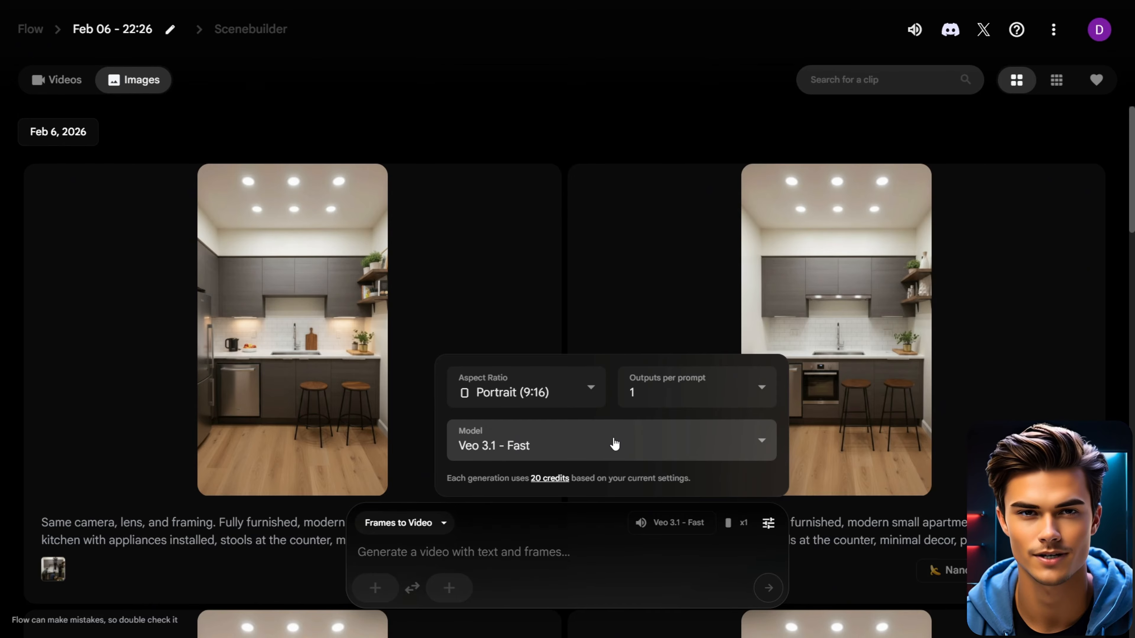
- Set the old kitchen with peeling cabinets as the first frame and the demolition image as the last frame
{"action": "left_click", "coordinate": [375, 588]}
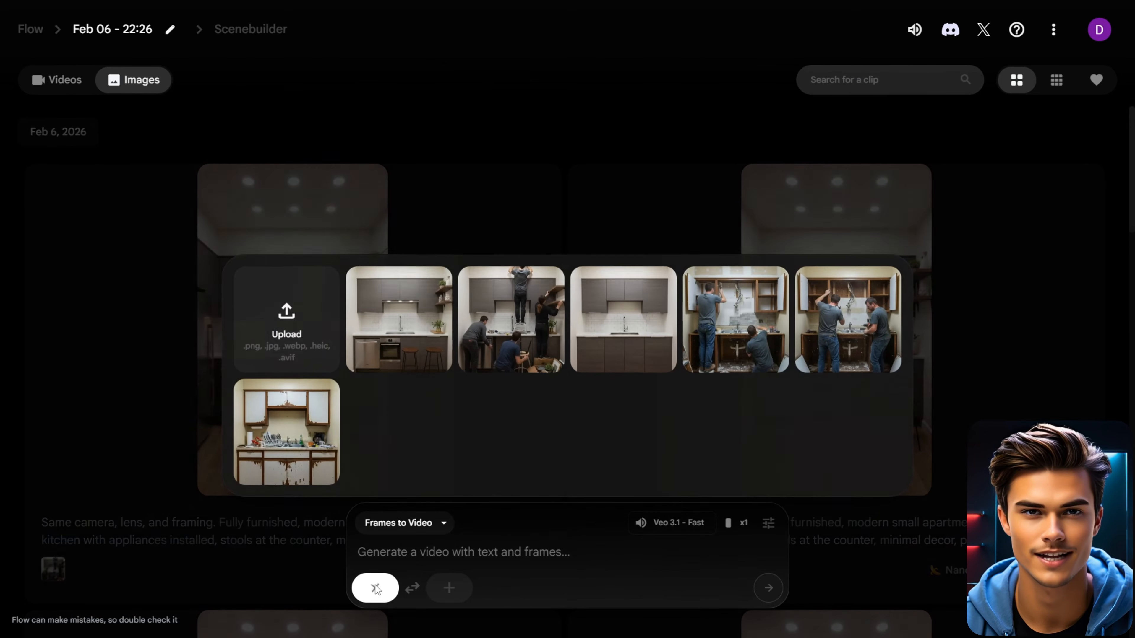
{"action": "left_click", "coordinate": [302, 423]}
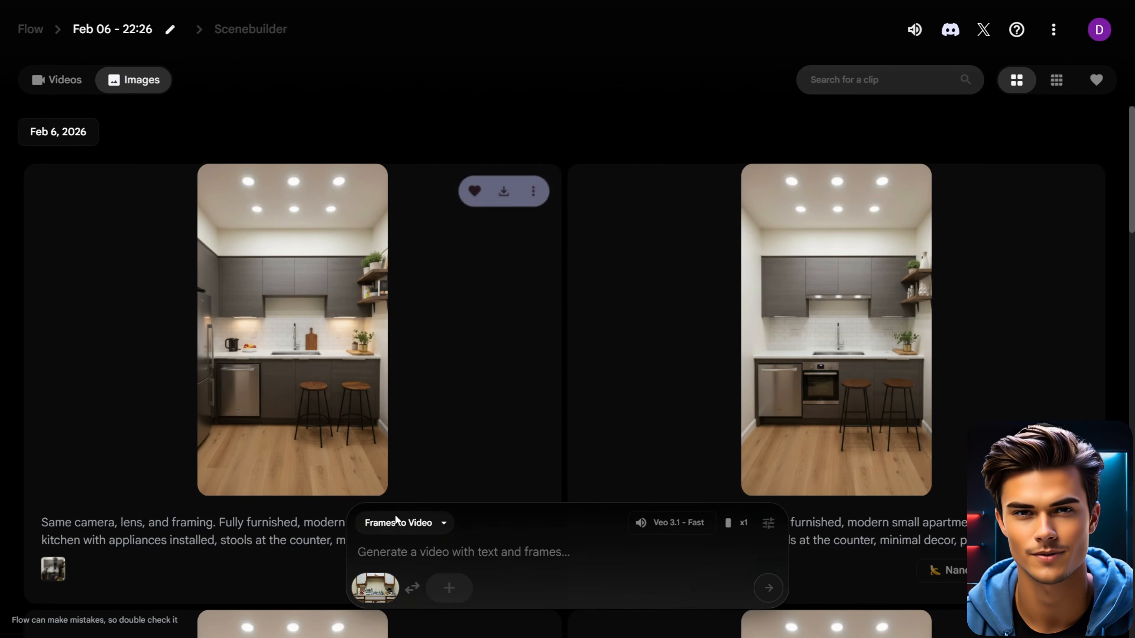
{"action": "left_click", "coordinate": [451, 588]}
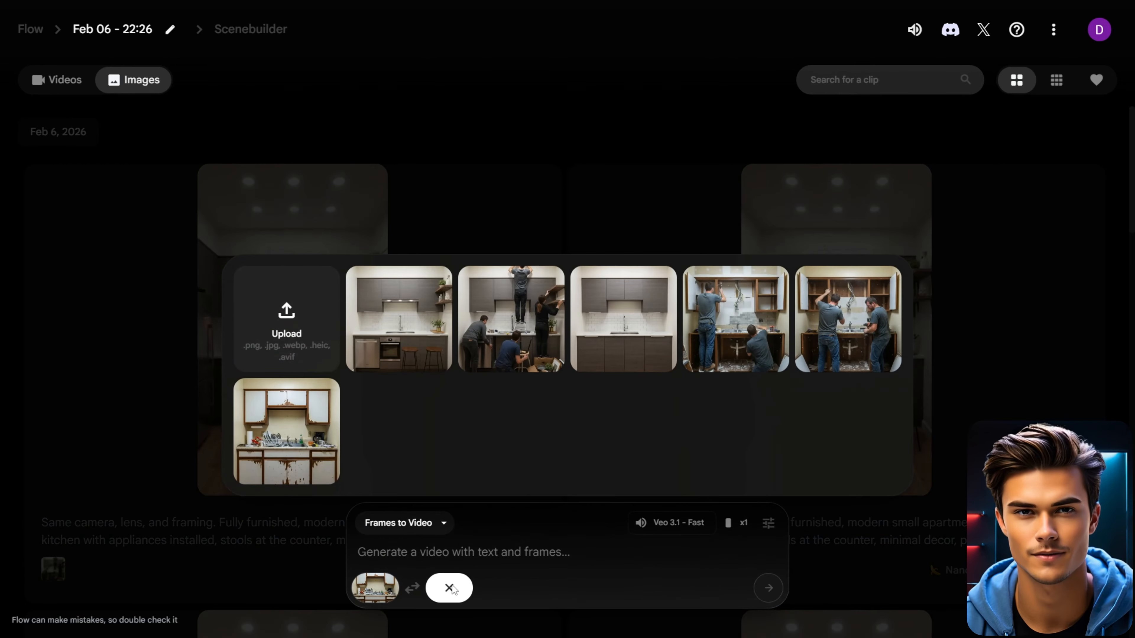
{"action": "left_click", "coordinate": [850, 338]}
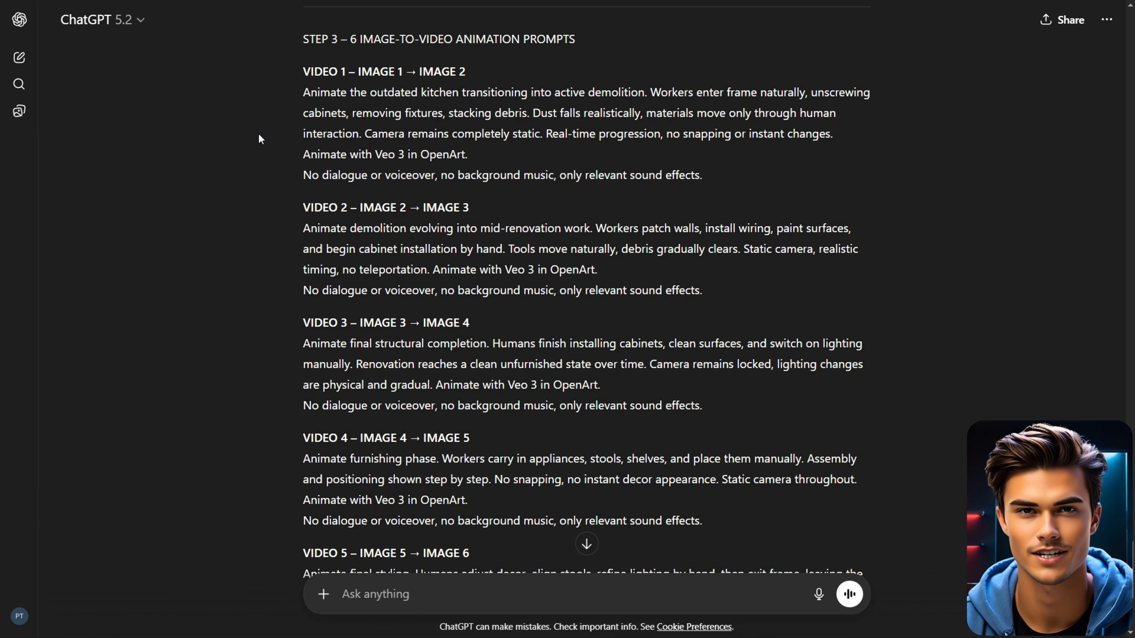
- Copy the VIDEO 1 (Image 1 → Image 2) animation prompt from ChatGPT and generate the video with it in Flow
{"action": "left_click_drag", "start_coordinate": [304, 92], "coordinate": [706, 179]}
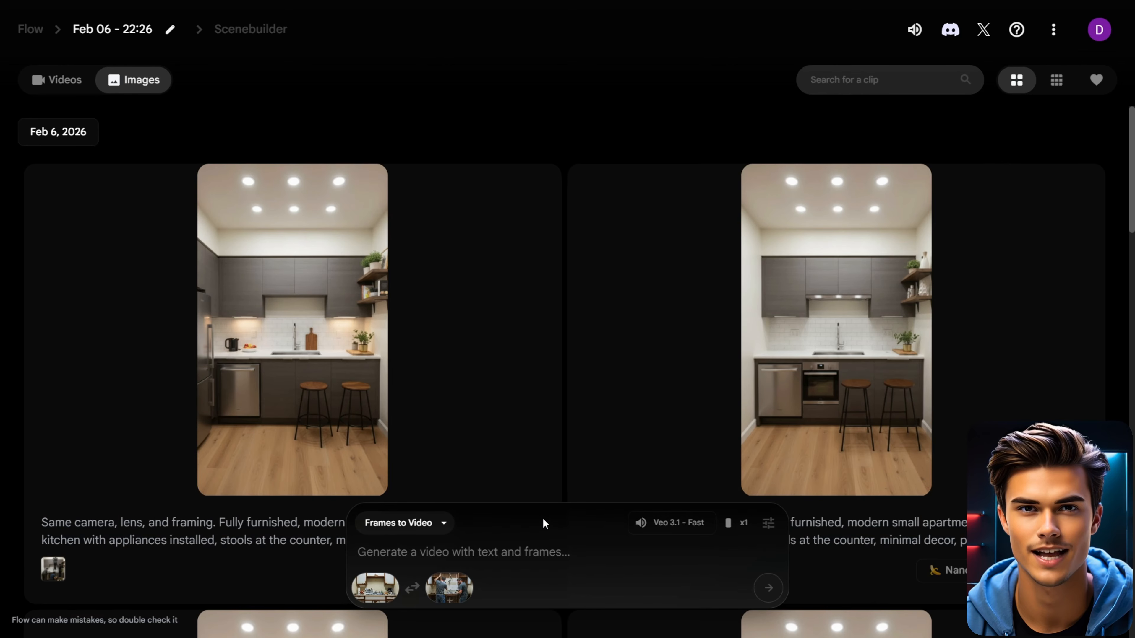
{"action": "type", "text": "Animate the outdated kitchen transitioning into active demolition. Workers enter frame naturally, unscrewing cabinets, removing fixtures, stacking debris. Dust falls realistically, materials move only through human interaction. Camera remains completely static. Real-time progression, no snapping or instant changes. Animate with Veo 3 in OpenArt. No dialogue or voiceover, no background music, only relevant sound effects."}
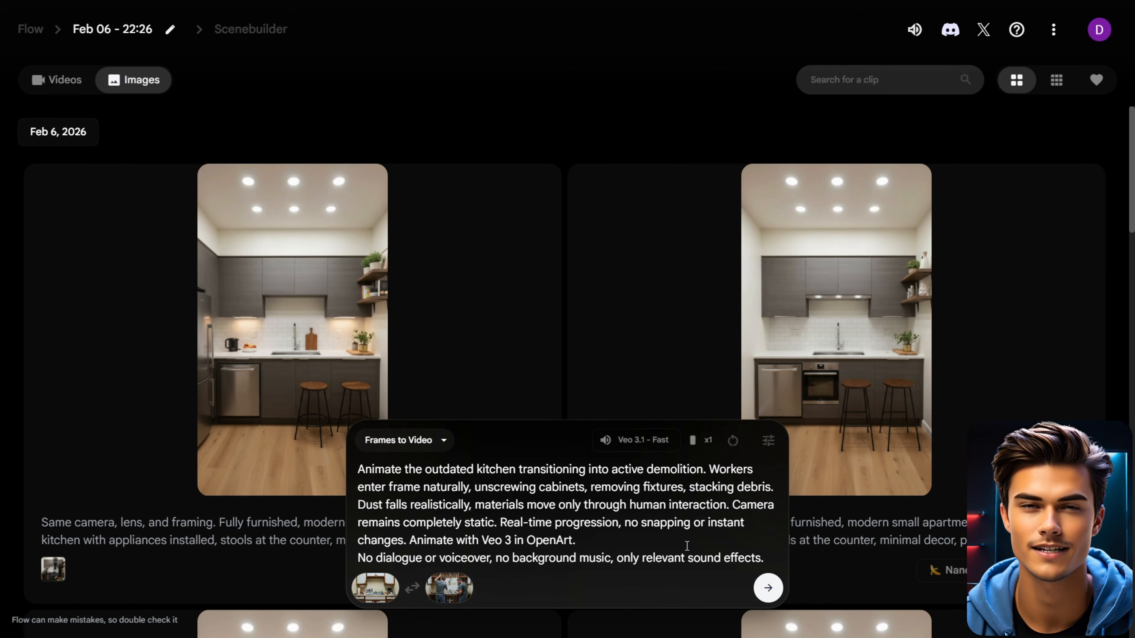
{"action": "left_click", "coordinate": [768, 588]}
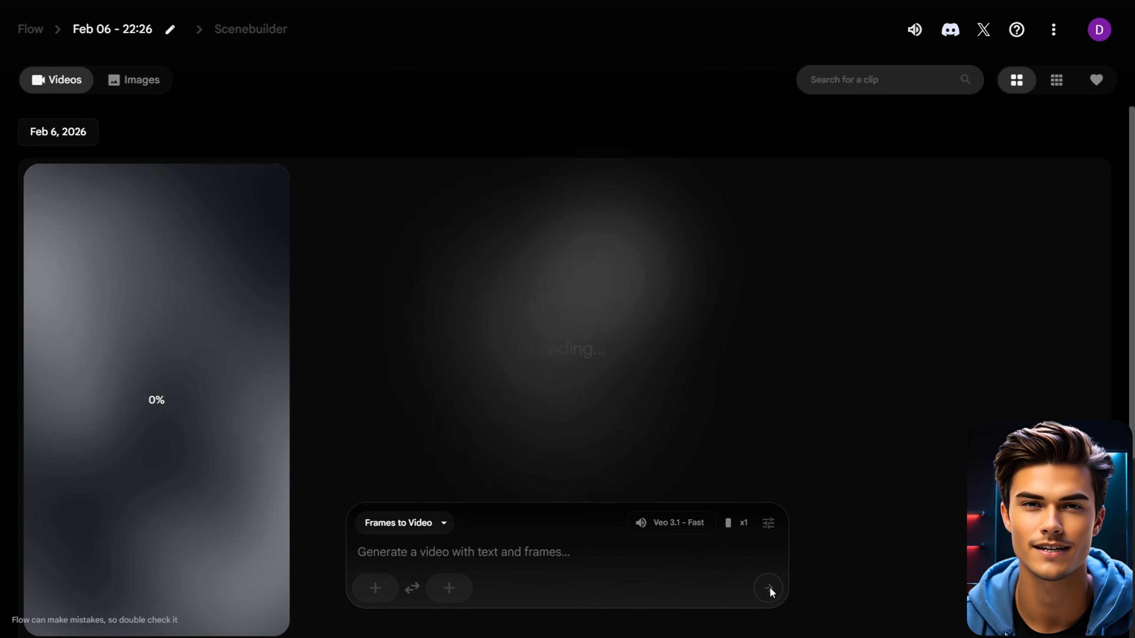
- Play back the generated video of the old kitchen turning into the demolition scene
{"action": "scroll", "coordinate": [505, 380], "scroll_direction": "down", "scroll_amount": 1}
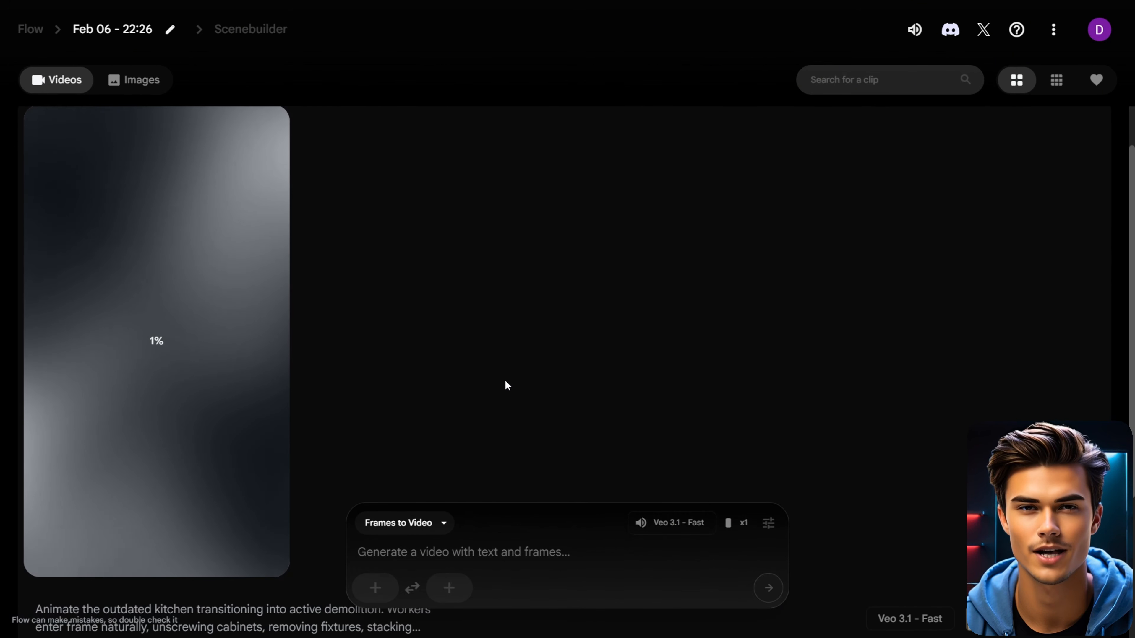
{"action": "scroll", "coordinate": [409, 299], "scroll_direction": "up", "scroll_amount": 1}
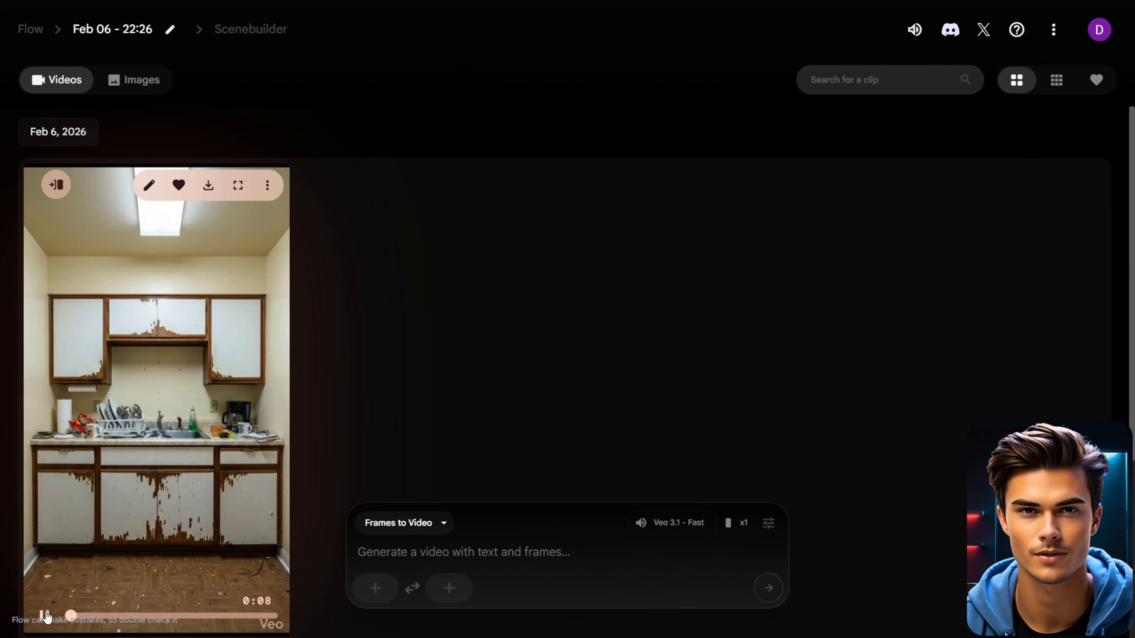
{"action": "left_click", "coordinate": [44, 616]}
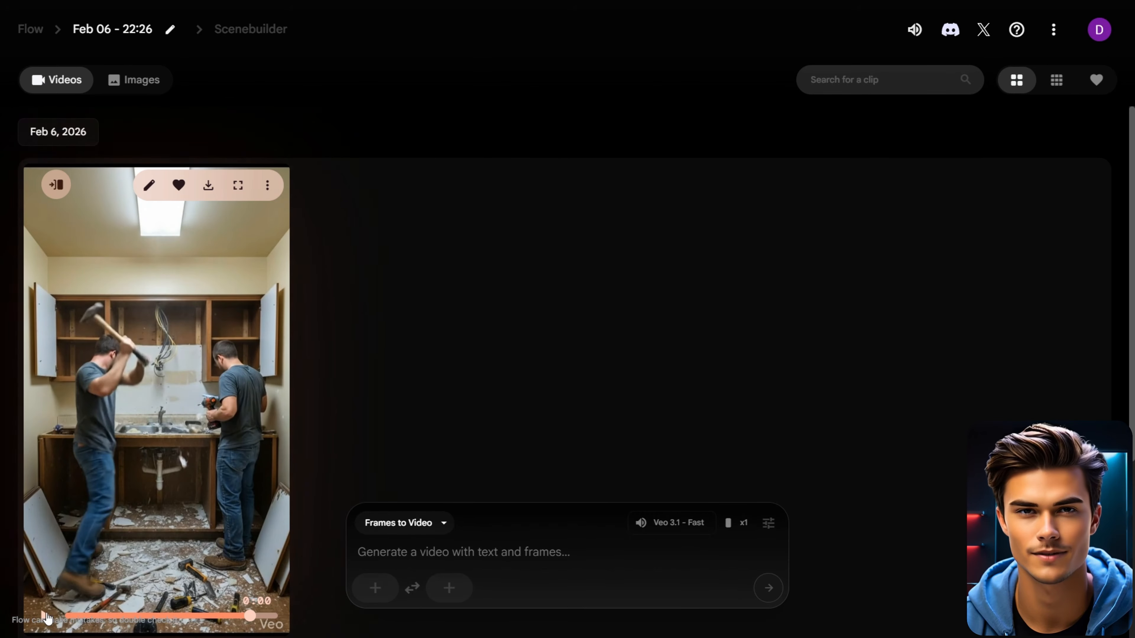
- Set the demolition image as the first frame and the mid-renovation image as the last frame
{"action": "left_click", "coordinate": [376, 588]}
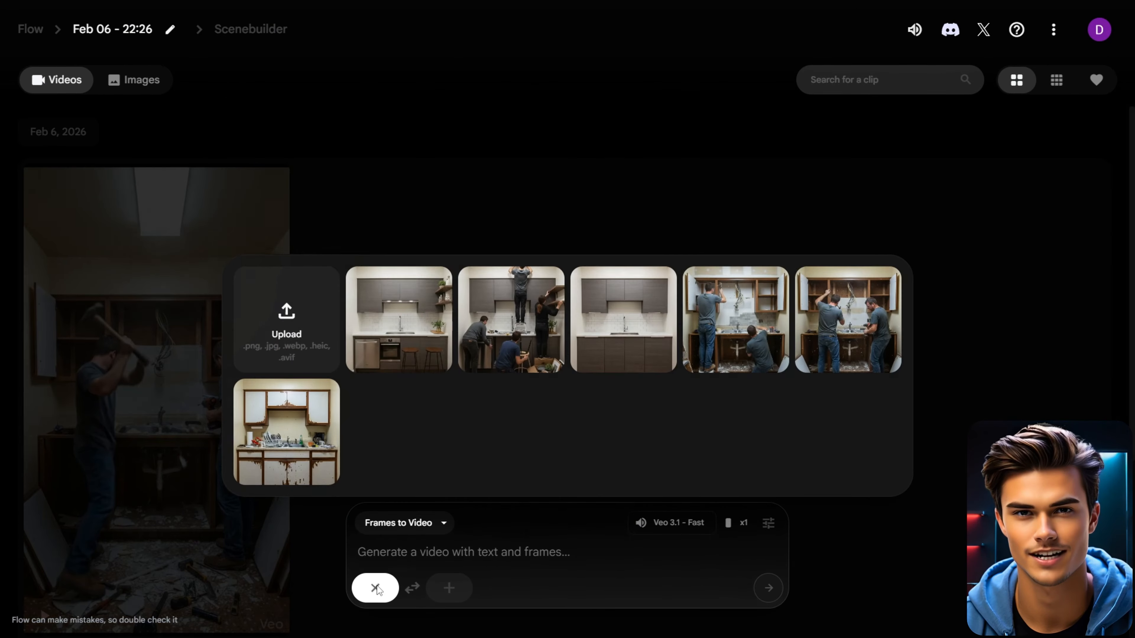
{"action": "left_click", "coordinate": [851, 329]}
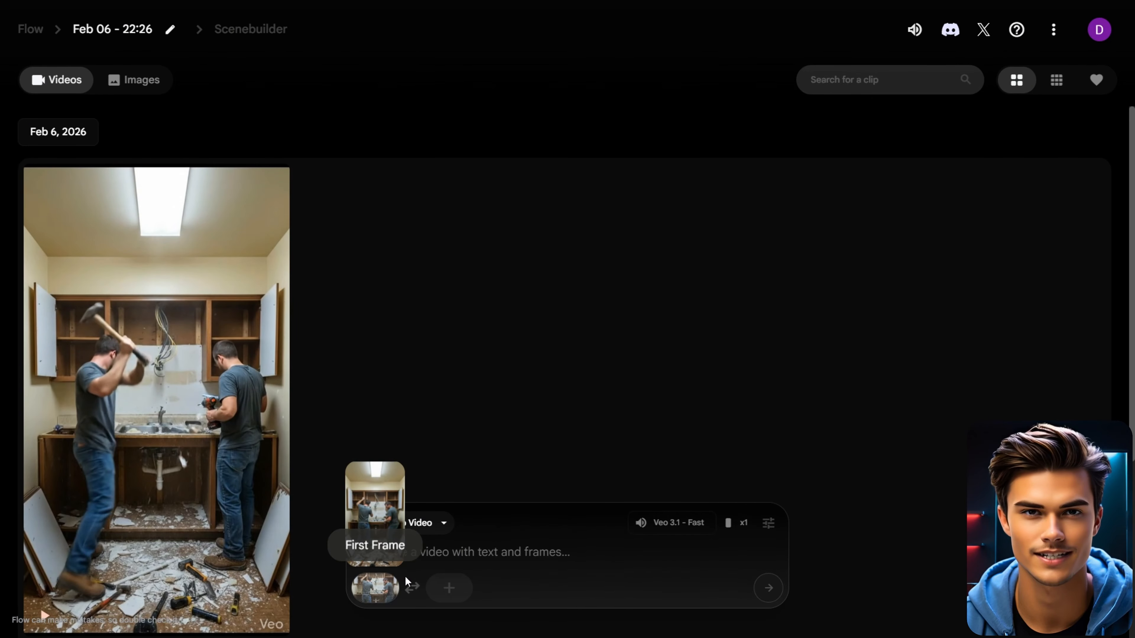
{"action": "left_click", "coordinate": [449, 587]}
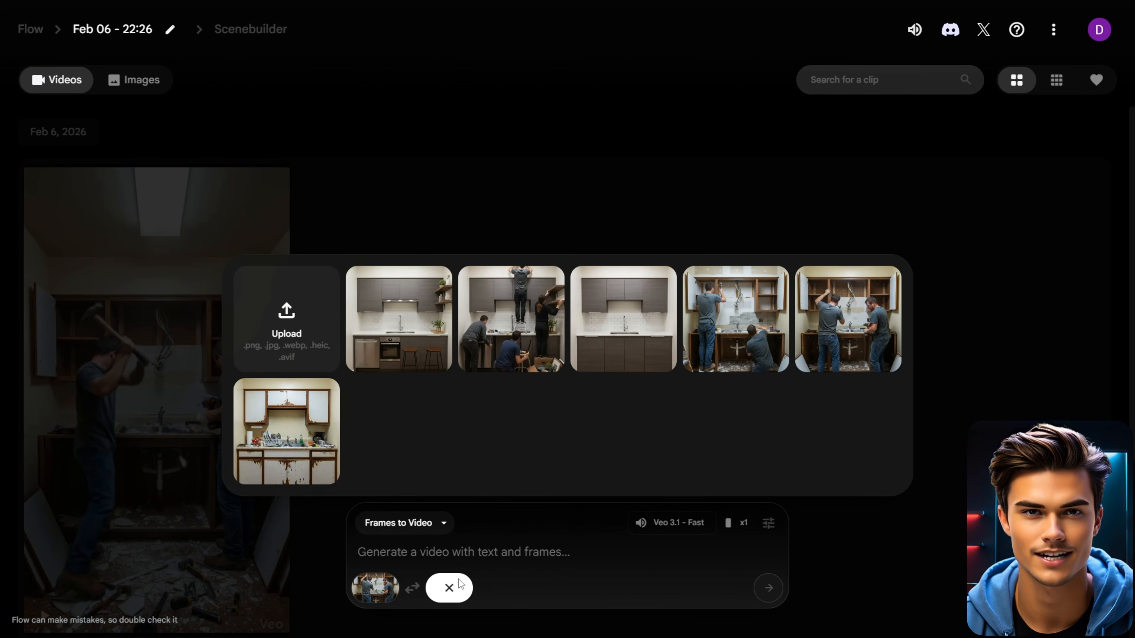
{"action": "left_click", "coordinate": [743, 335]}
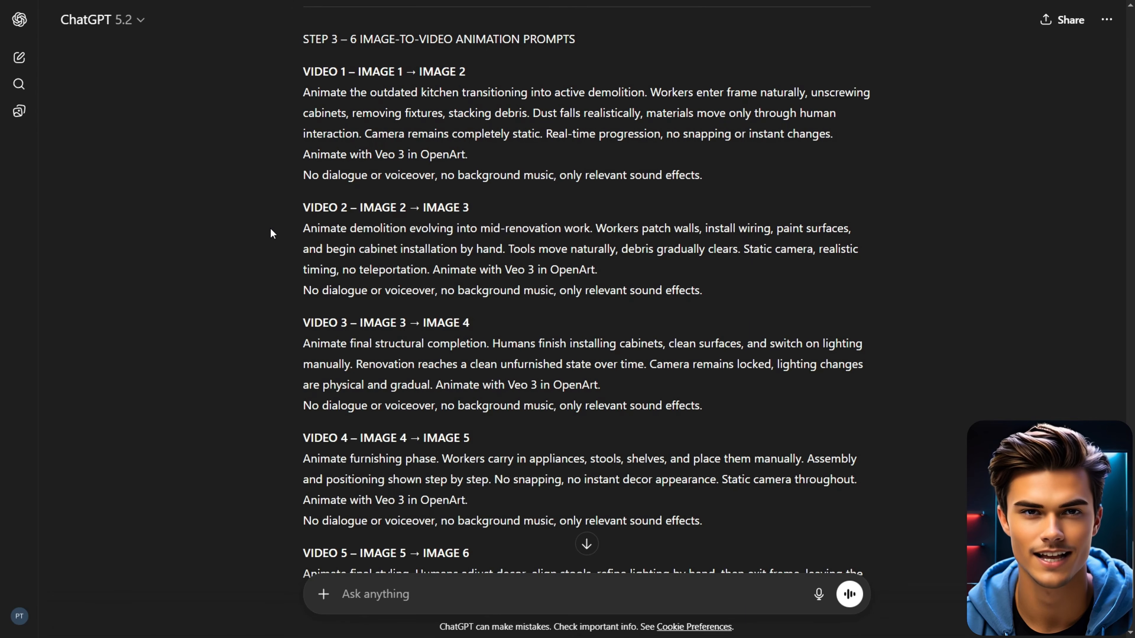
- Copy the VIDEO 2 (Image 2 → Image 3) animation prompt from ChatGPT and generate the video with it in Flow
{"action": "left_click_drag", "start_coordinate": [298, 228], "coordinate": [712, 295]}
{"action": "key", "text": "ctrl+c"}
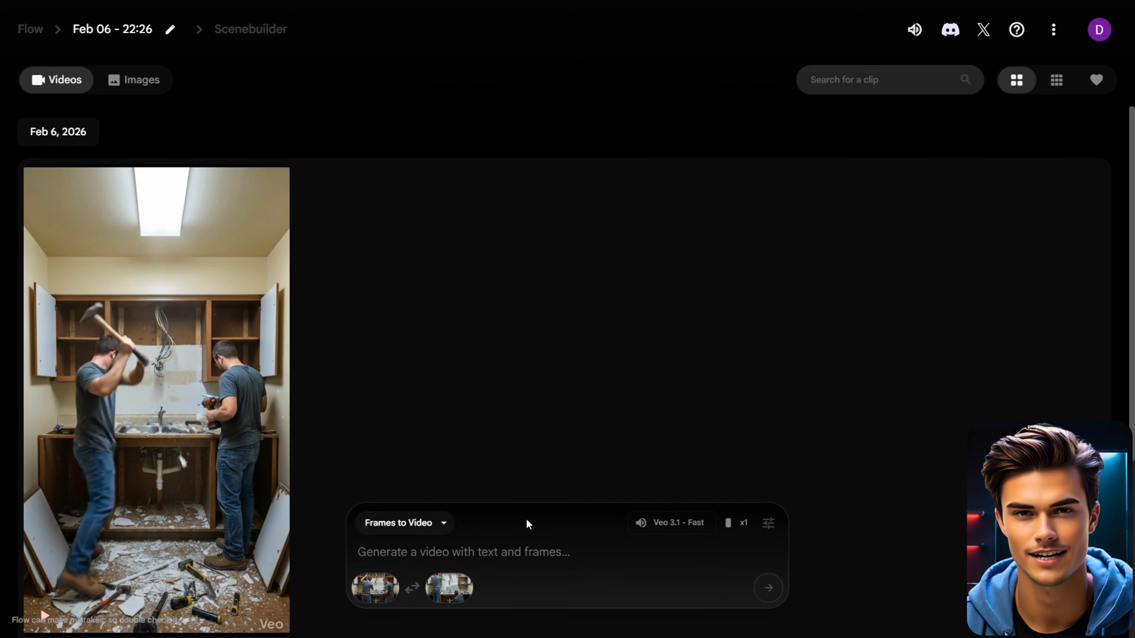
{"action": "left_click", "coordinate": [503, 548]}
{"action": "key", "text": "ctrl+v"}
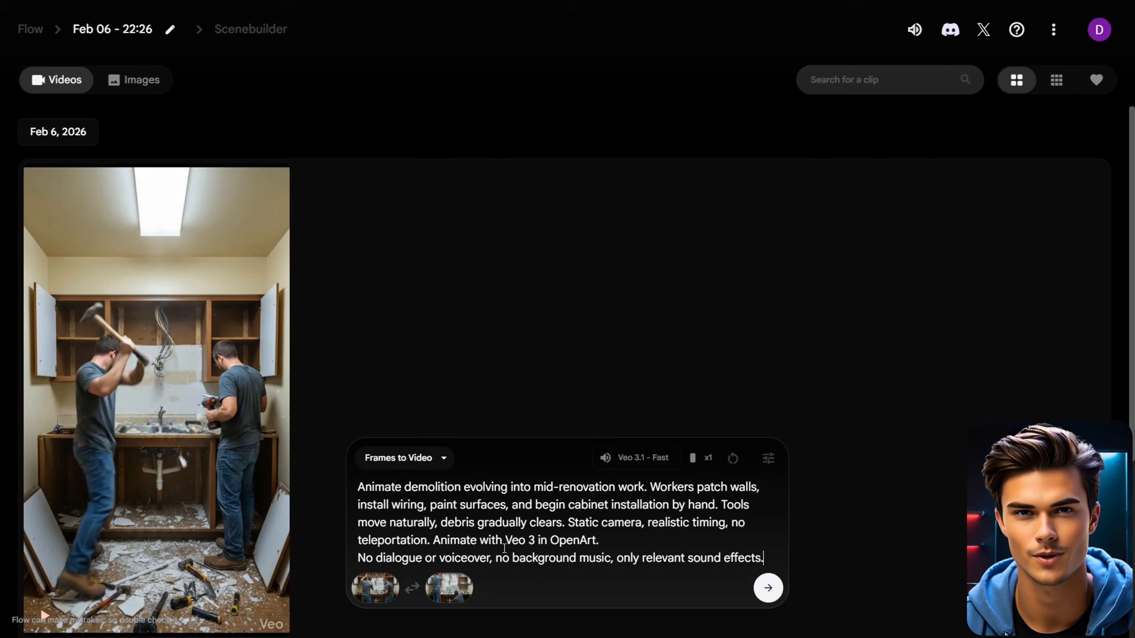
{"action": "left_click", "coordinate": [768, 588]}
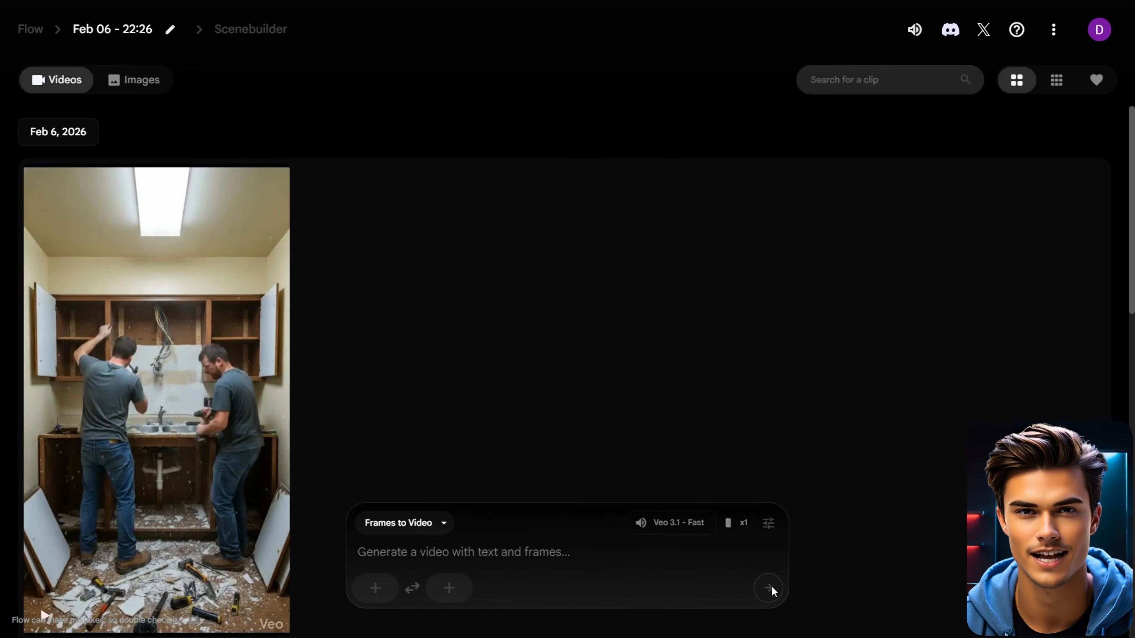
- Play back the generated video of the demolition evolving into mid-renovation work
{"action": "left_click", "coordinate": [47, 617]}
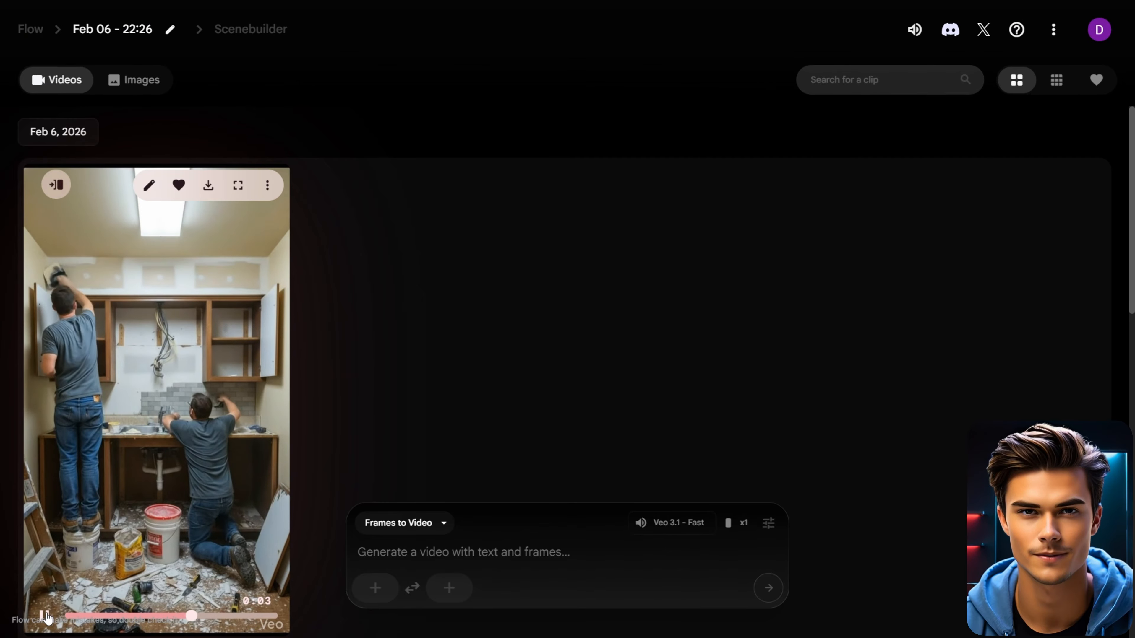
{"action": "left_click", "coordinate": [45, 617]}
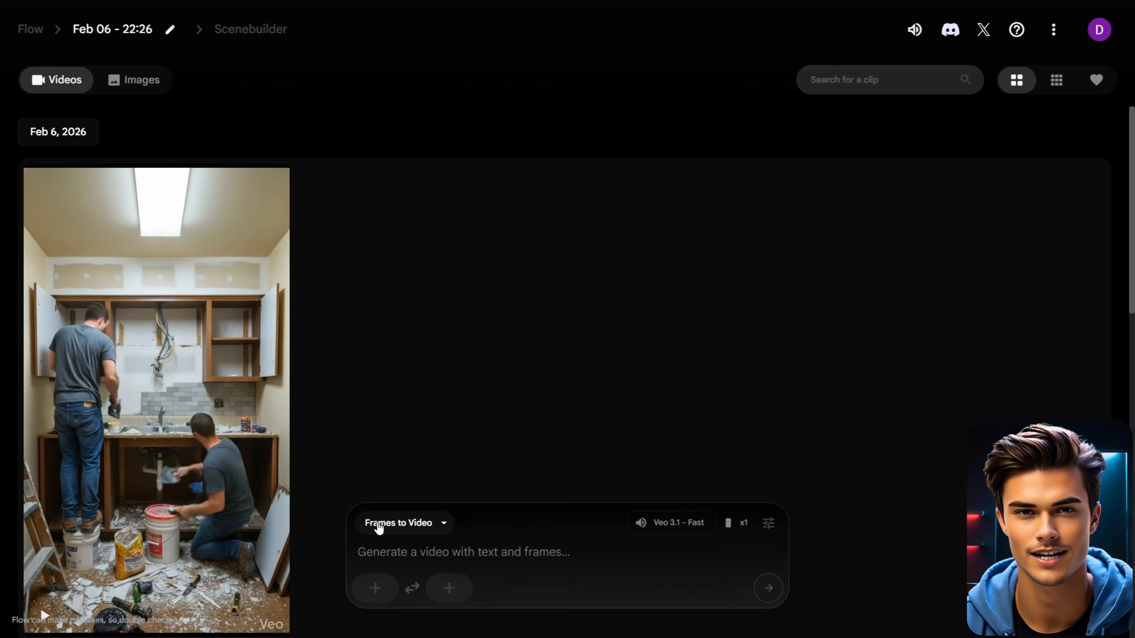
- Set the mid-renovation image as the first frame and the clean unfurnished kitchen image as the last frame
{"action": "left_click", "coordinate": [376, 588]}
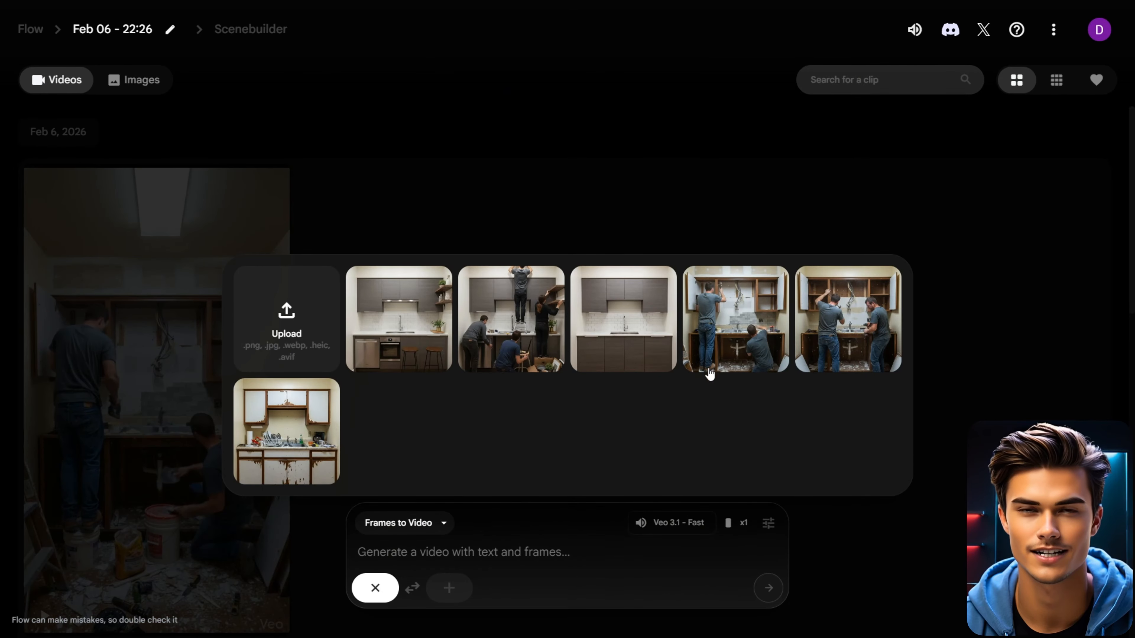
{"action": "left_click", "coordinate": [742, 333]}
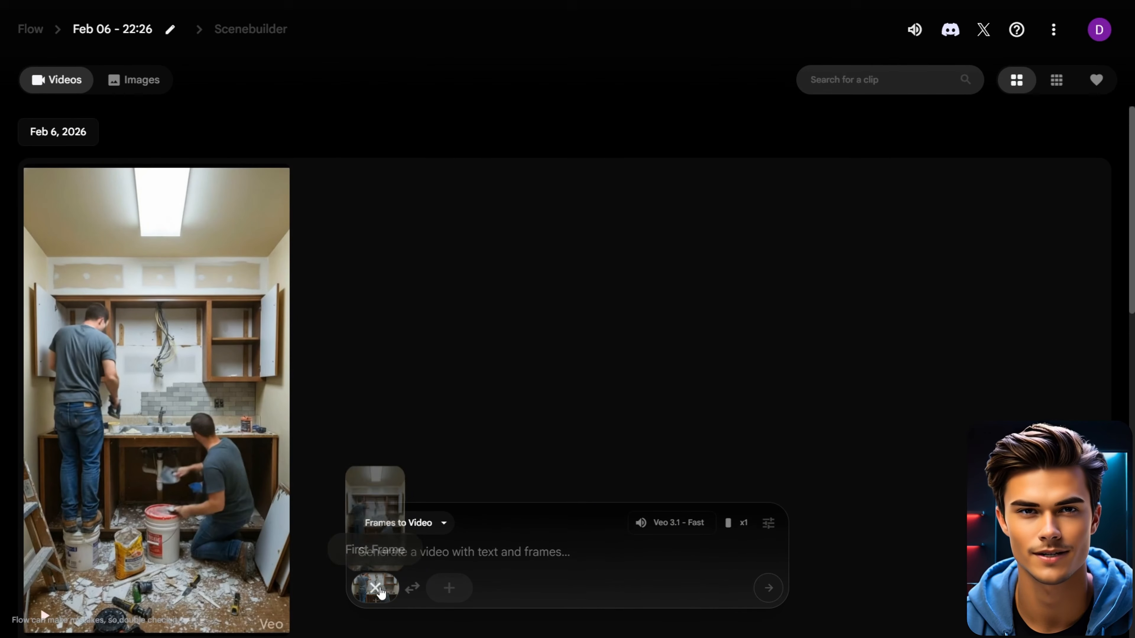
{"action": "left_click", "coordinate": [450, 588]}
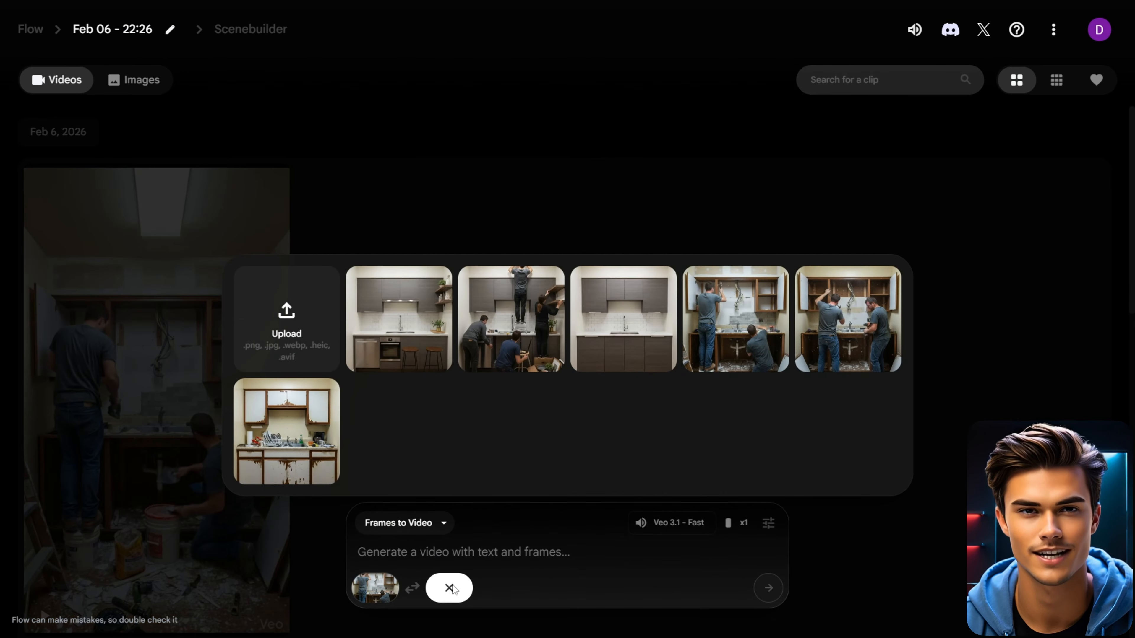
{"action": "left_click", "coordinate": [626, 323]}
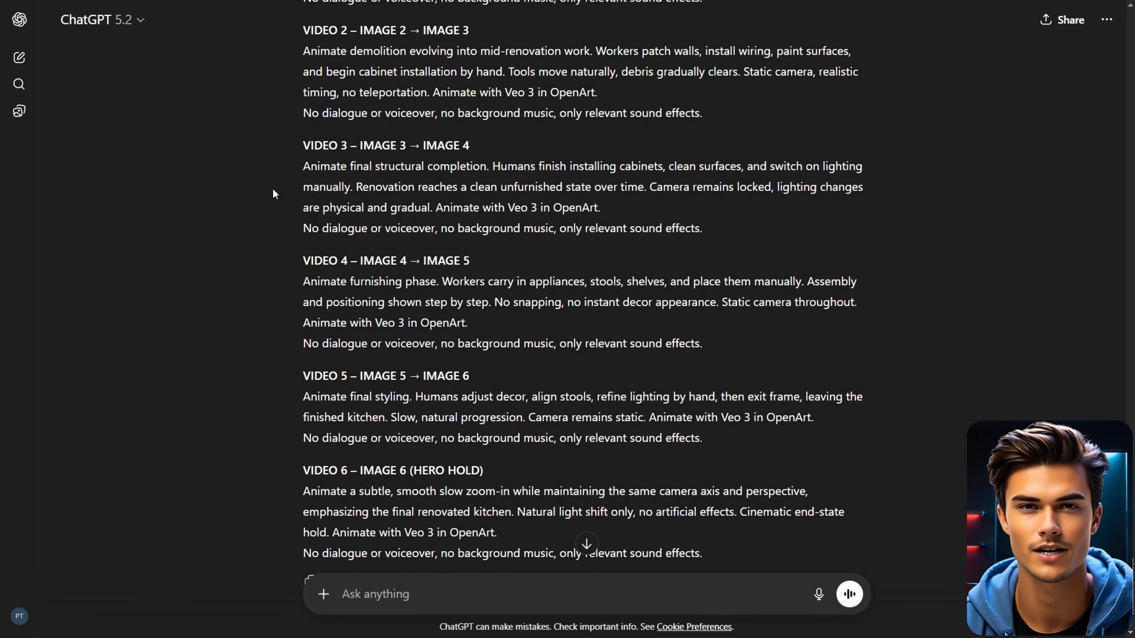
- Generate the video in Flow with ChatGPT's VIDEO 3 (Image 3 → Image 4) prompt and play back the result
{"action": "left_click_drag", "start_coordinate": [303, 163], "coordinate": [717, 234]}
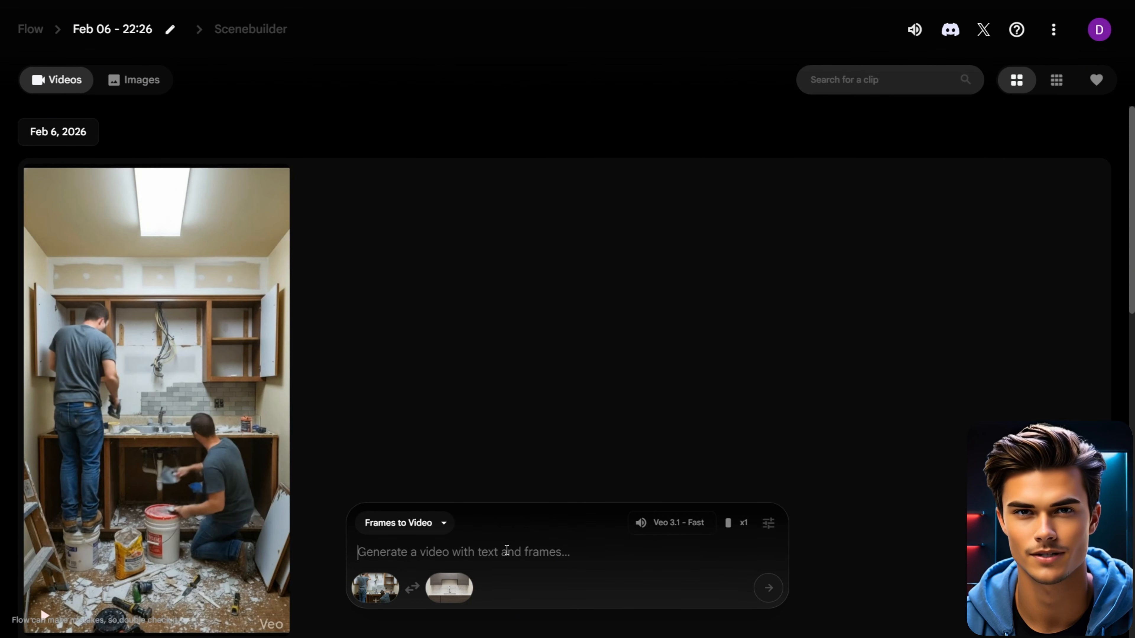
{"action": "type", "text": "Animate final structural completion. Humans finish installing cabinets, clean surfaces, and switch on lighting manually. Renovation reaches a clean unfurnished state over time. Camera remains locked, lighting changes are physical and gradual. Animate with Veo 3 in OpenArt. No dialogue or voiceover, no background music, only relevant sound effects."}
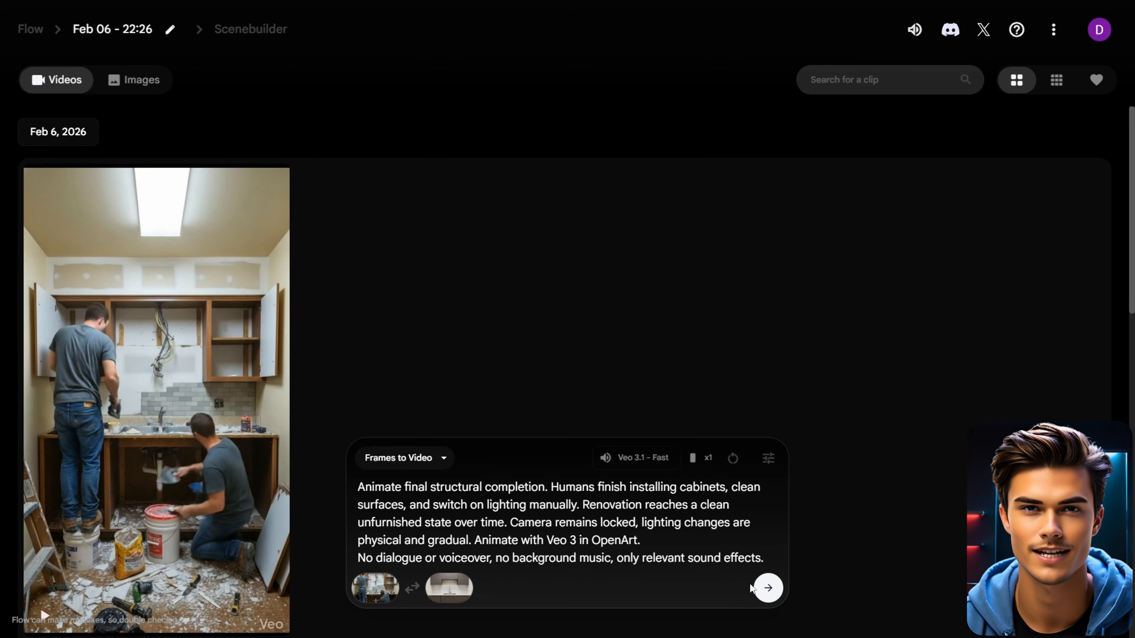
{"action": "left_click", "coordinate": [766, 589]}
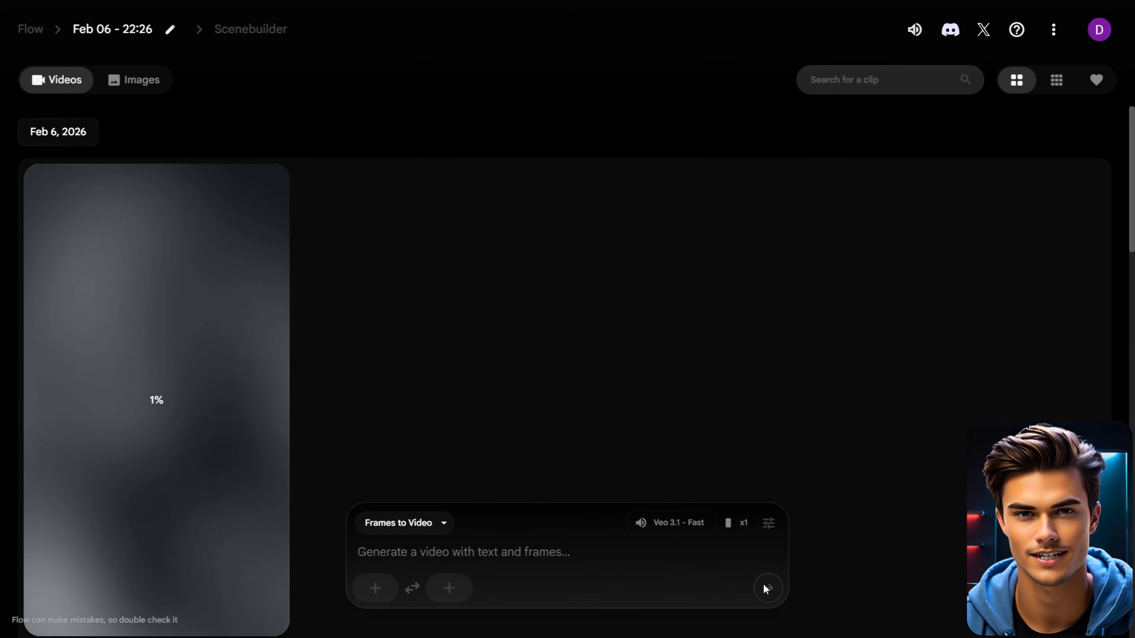
{"action": "left_click", "coordinate": [45, 616]}
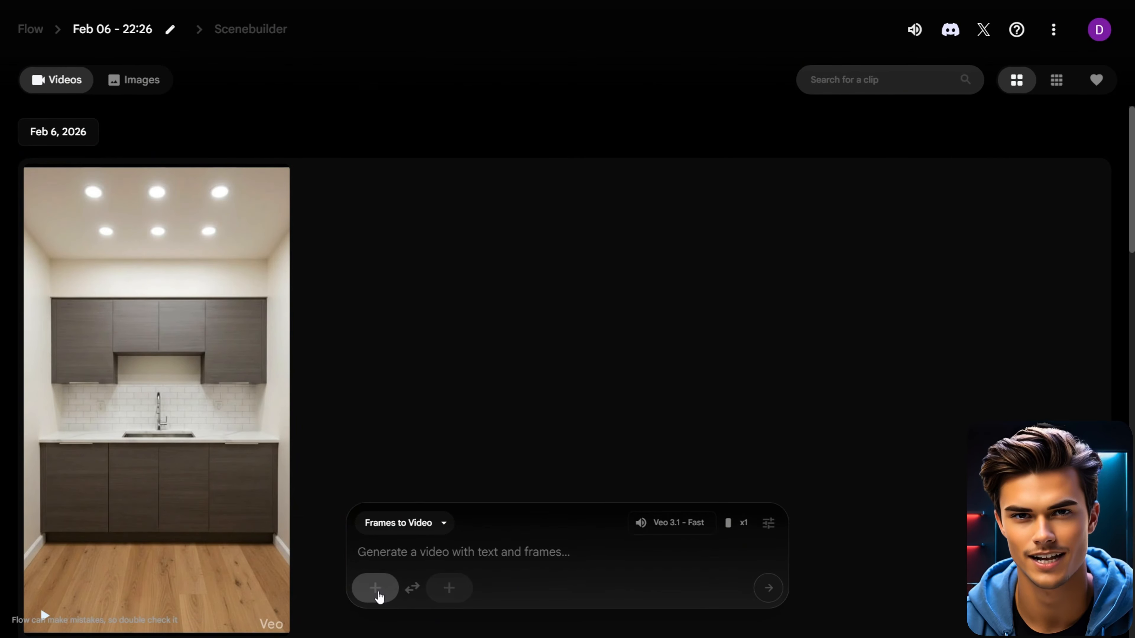
- Set the clean unfurnished kitchen image as the first frame and the furnishing-phase image with four workers as the last frame
{"action": "left_click", "coordinate": [378, 596]}
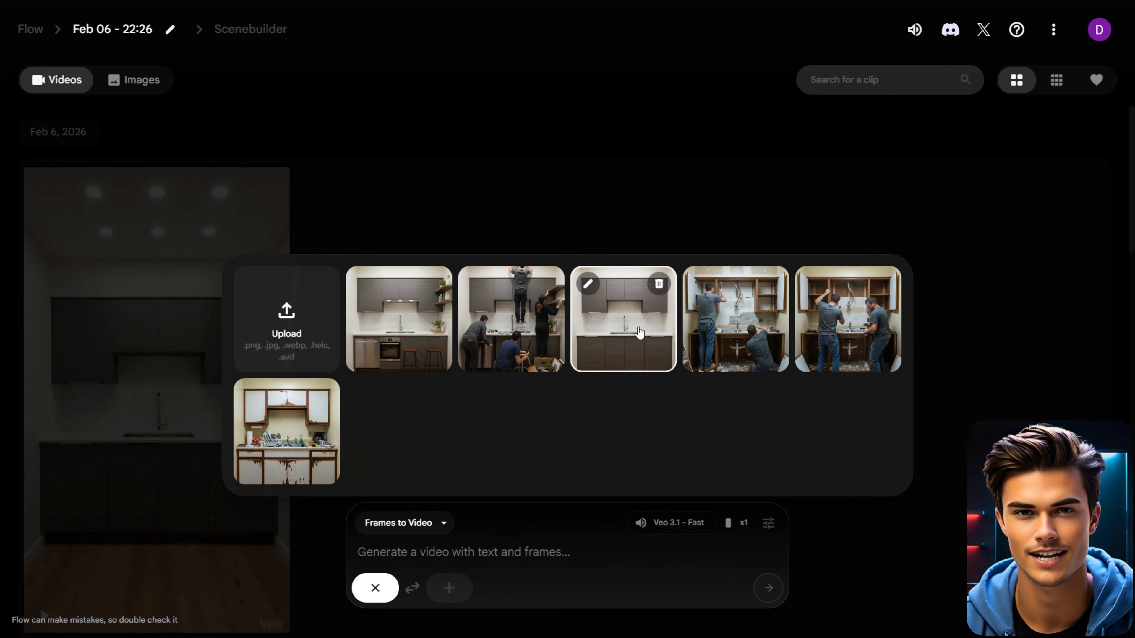
{"action": "left_click", "coordinate": [631, 335]}
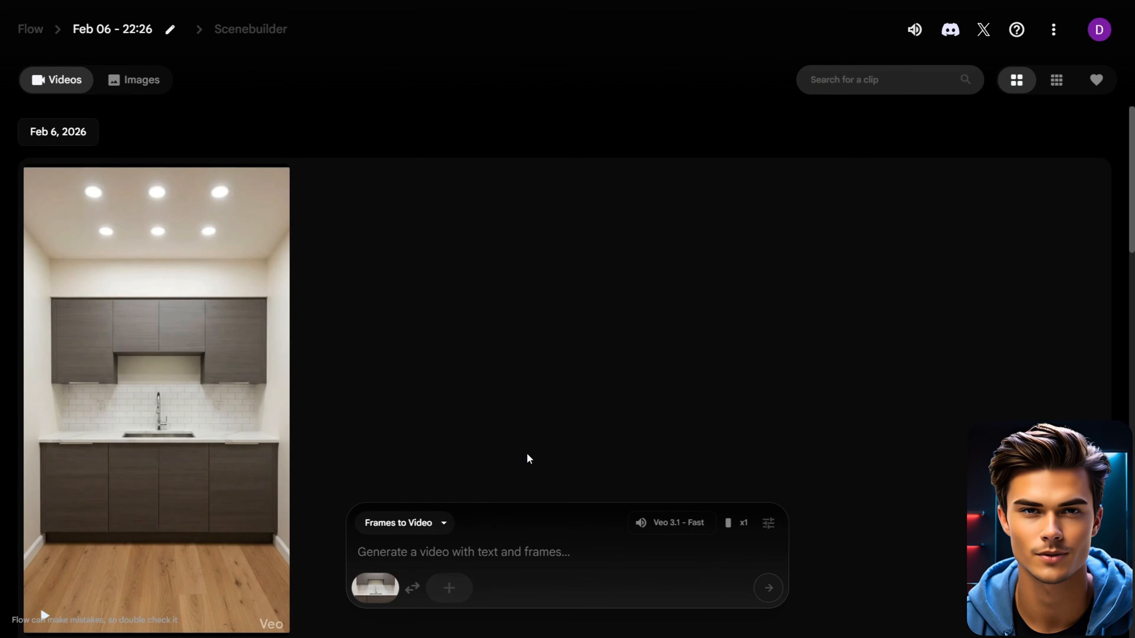
{"action": "left_click", "coordinate": [448, 589]}
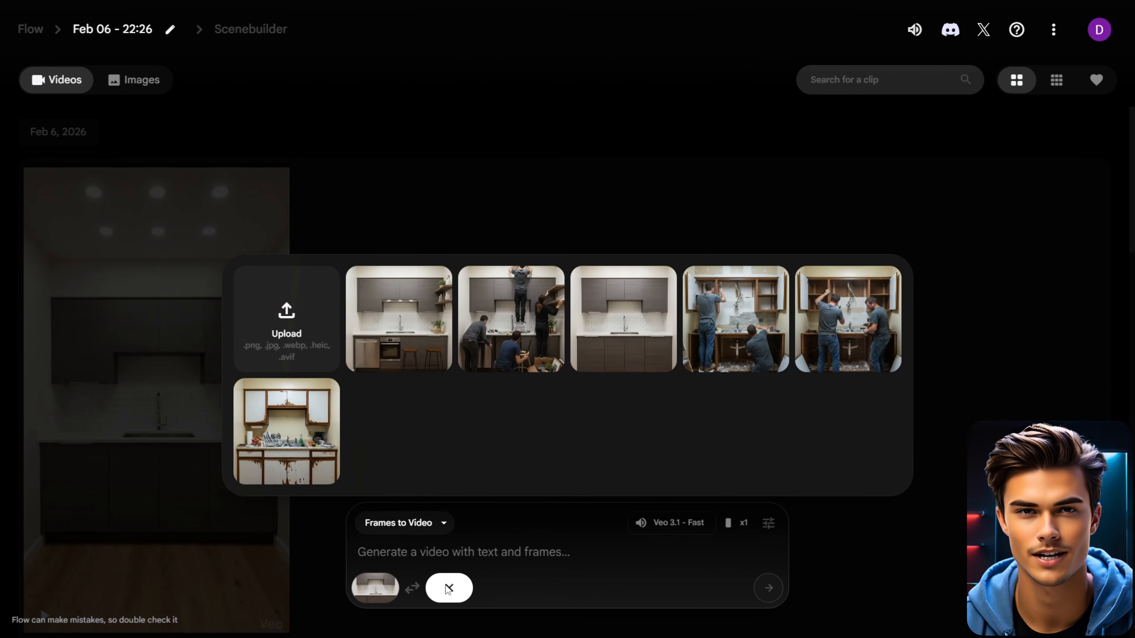
{"action": "left_click", "coordinate": [512, 331]}
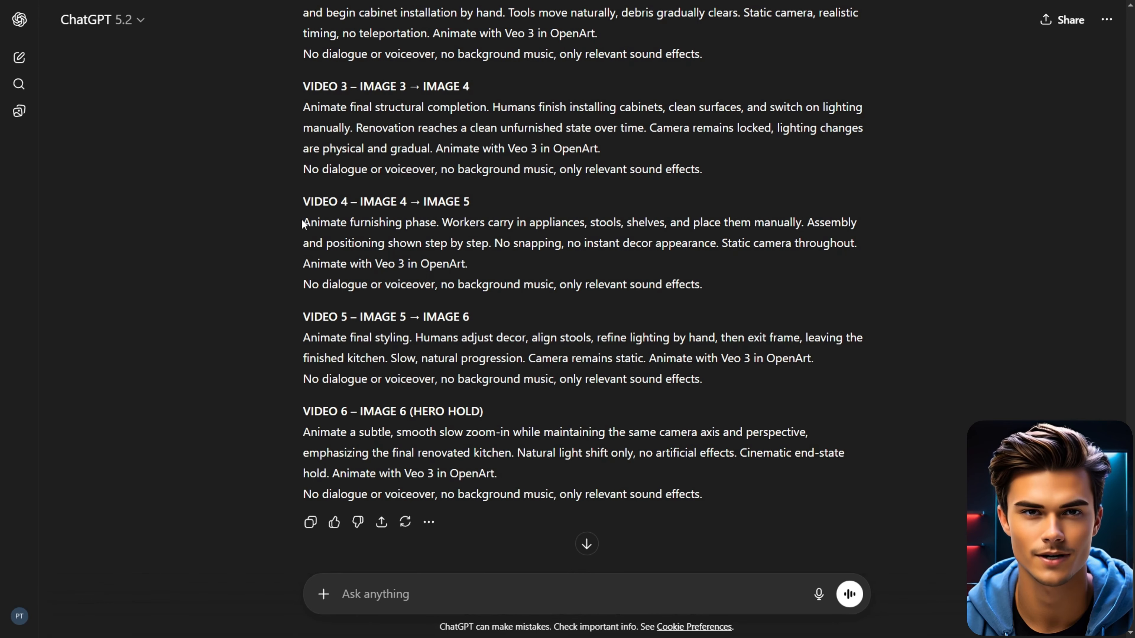
- Copy the VIDEO 4 (Image 4 → Image 5) animation prompt from ChatGPT and generate the video with it in Flow
{"action": "left_click_drag", "start_coordinate": [302, 222], "coordinate": [726, 284]}
{"action": "key", "text": "ctrl+c"}
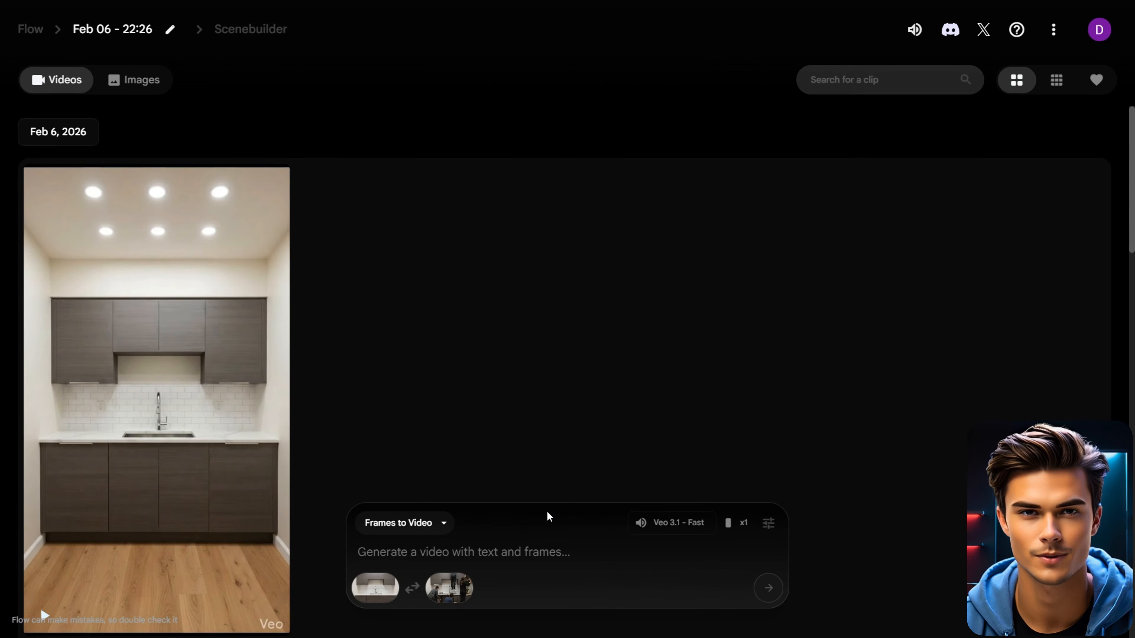
{"action": "left_click", "coordinate": [530, 544]}
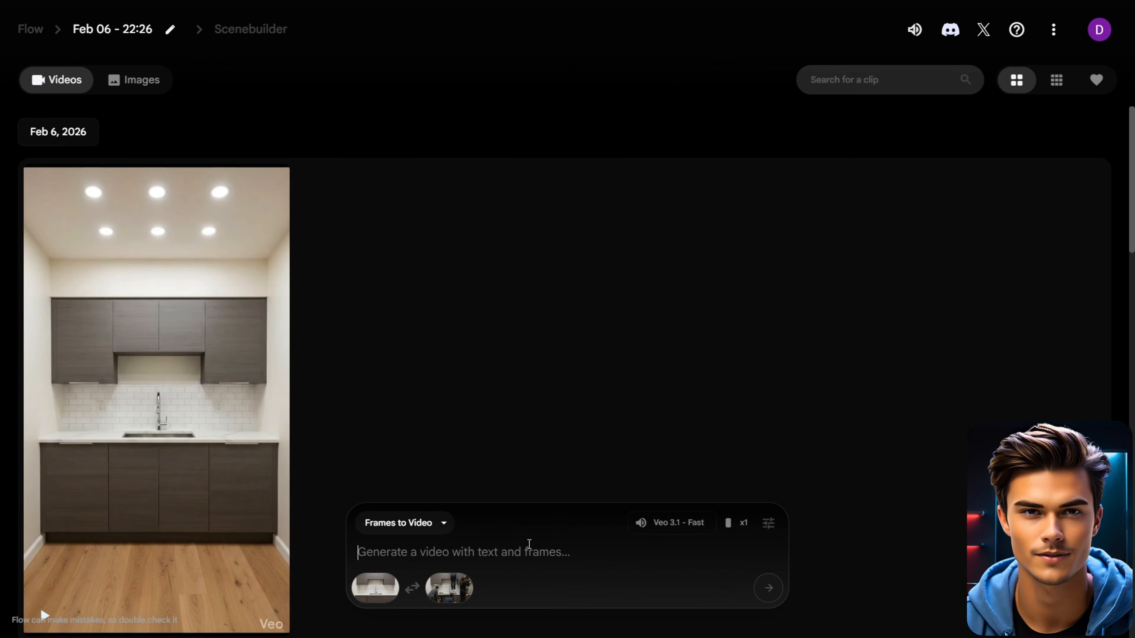
{"action": "key", "text": "ctrl+v"}
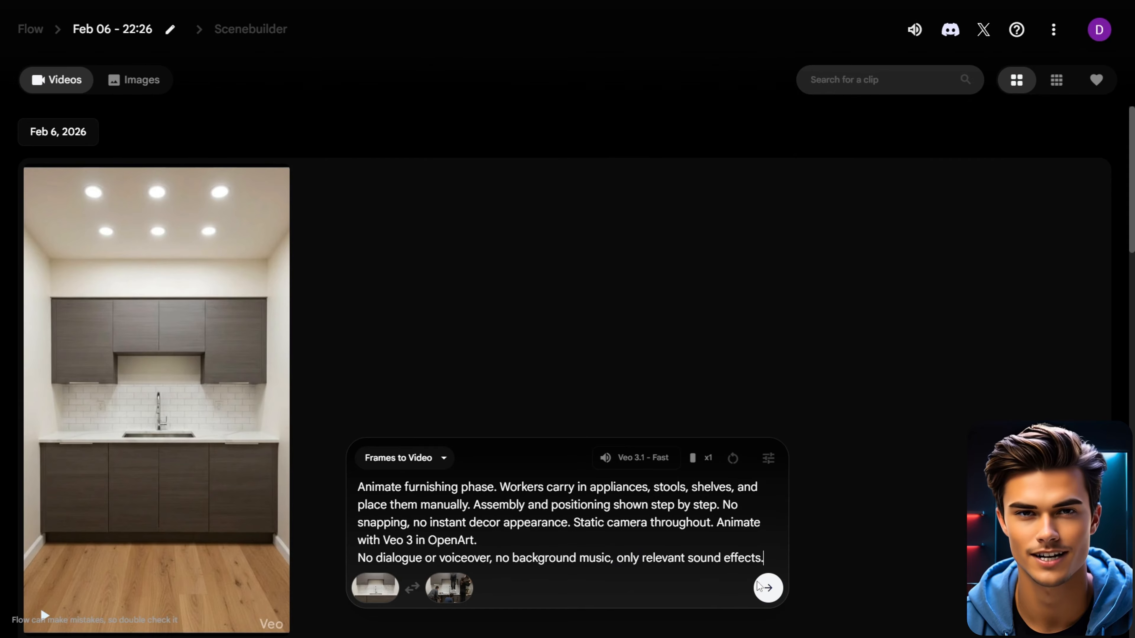
{"action": "left_click", "coordinate": [769, 588]}
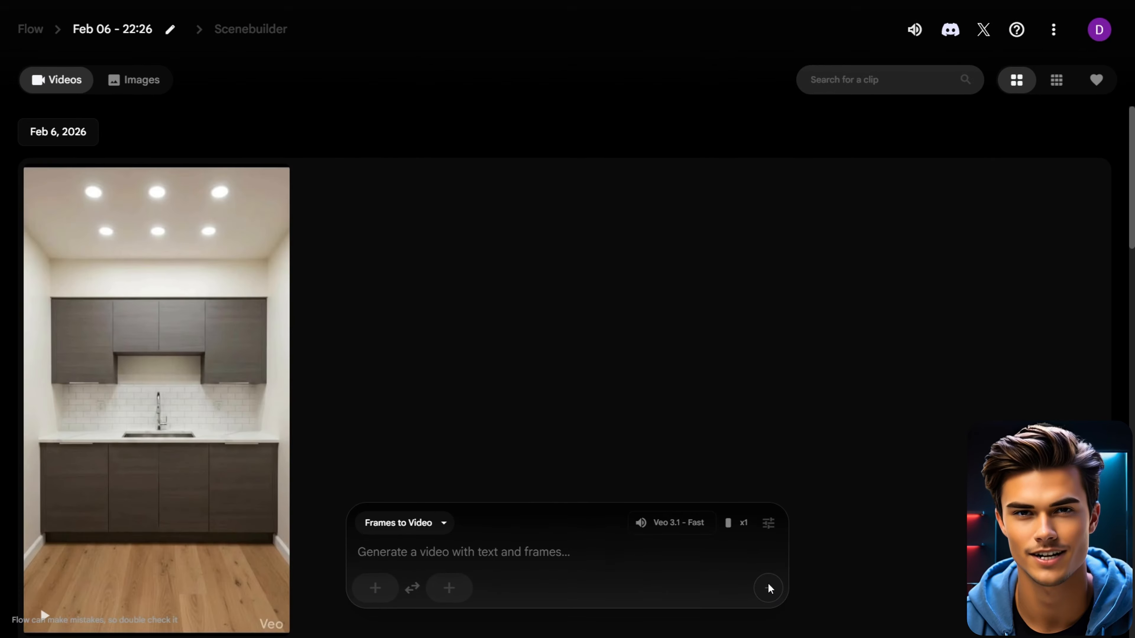
- Play back the generated video of workers furnishing the kitchen
{"action": "left_click", "coordinate": [47, 617]}
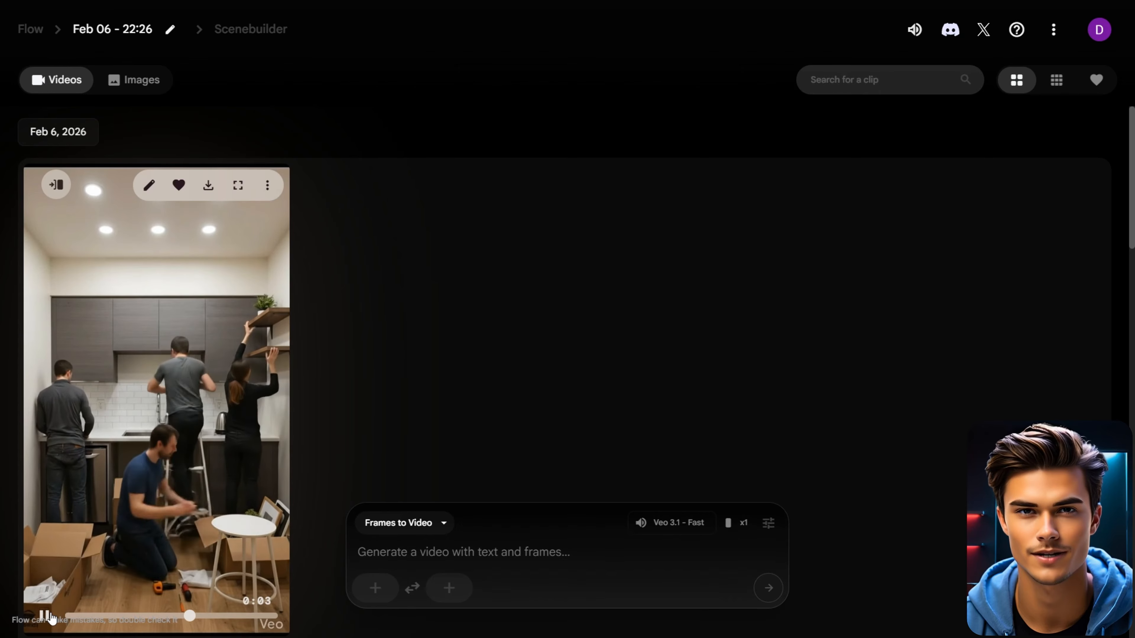
{"action": "left_click", "coordinate": [45, 616]}
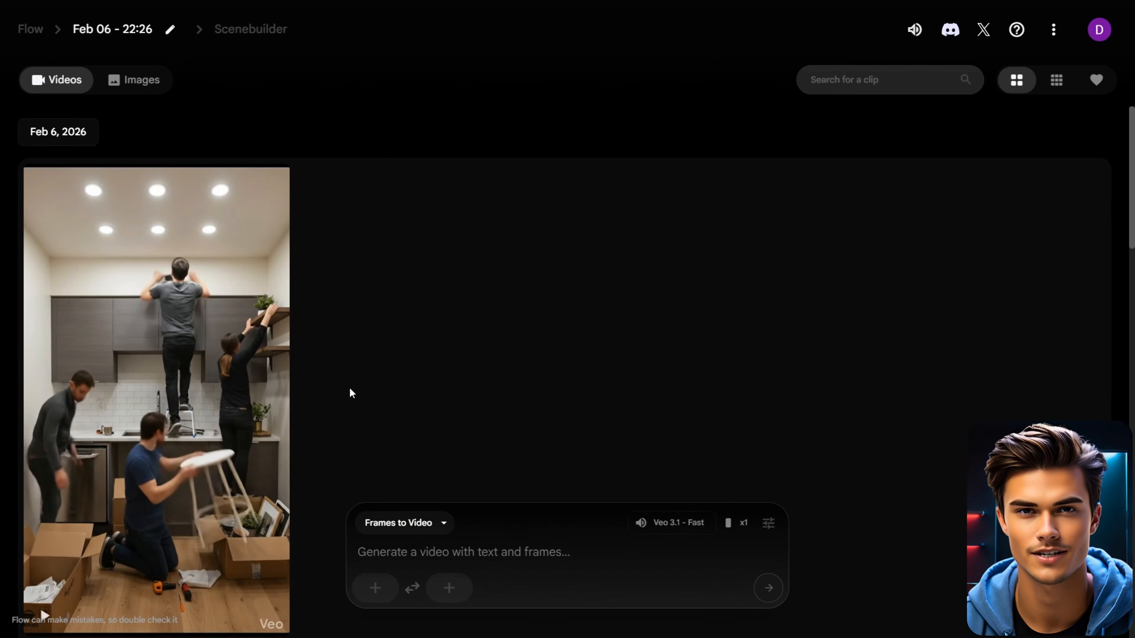
- Set the furnishing-phase image as the first frame and the finished kitchen image with stools as the last frame
{"action": "left_click", "coordinate": [375, 588]}
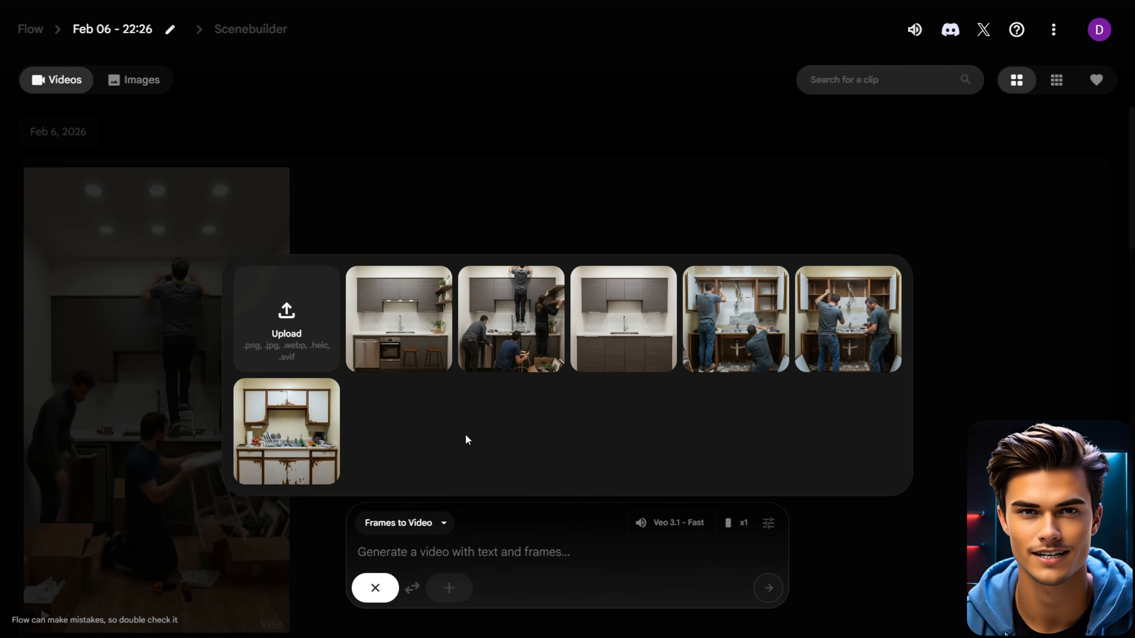
{"action": "left_click", "coordinate": [513, 332]}
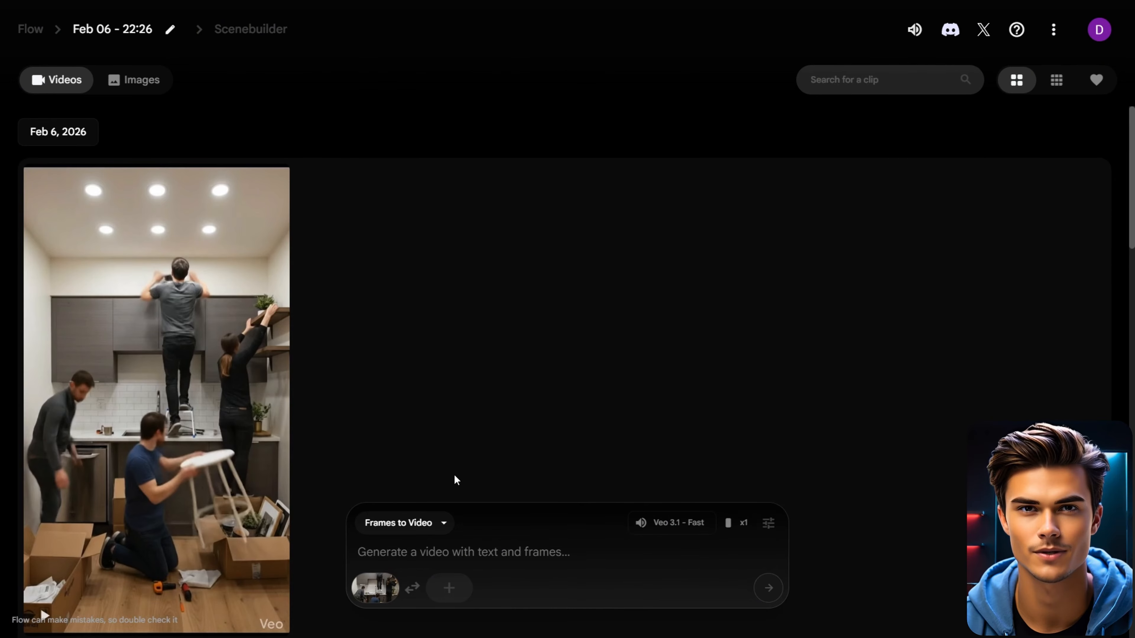
{"action": "mouse_move", "coordinate": [378, 589]}
{"action": "left_click", "coordinate": [449, 588]}
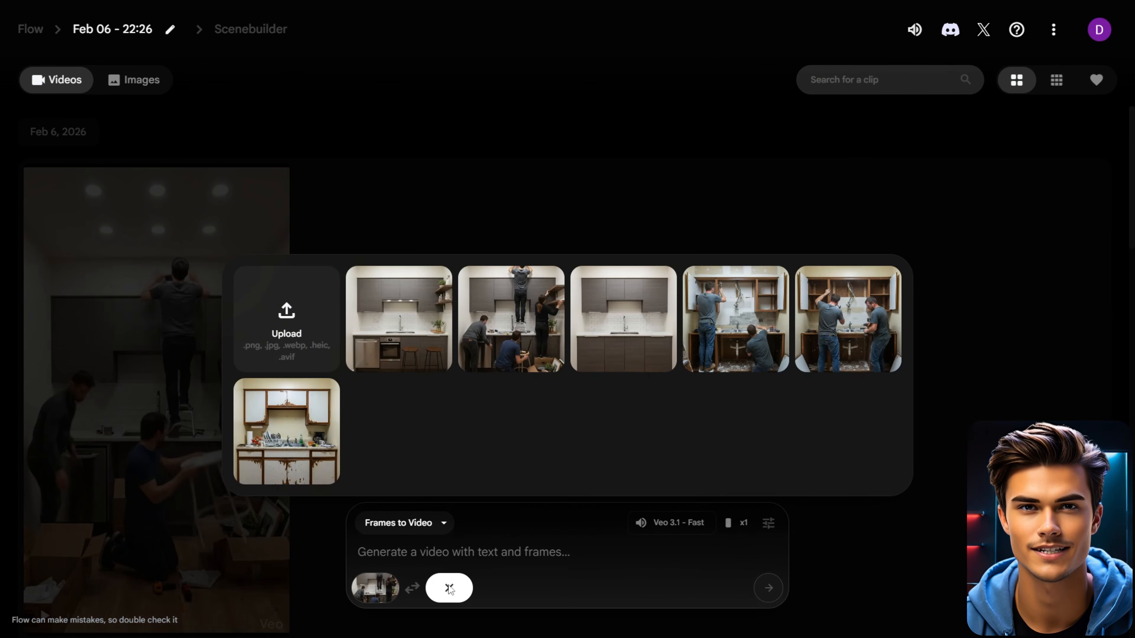
{"action": "left_click", "coordinate": [409, 331]}
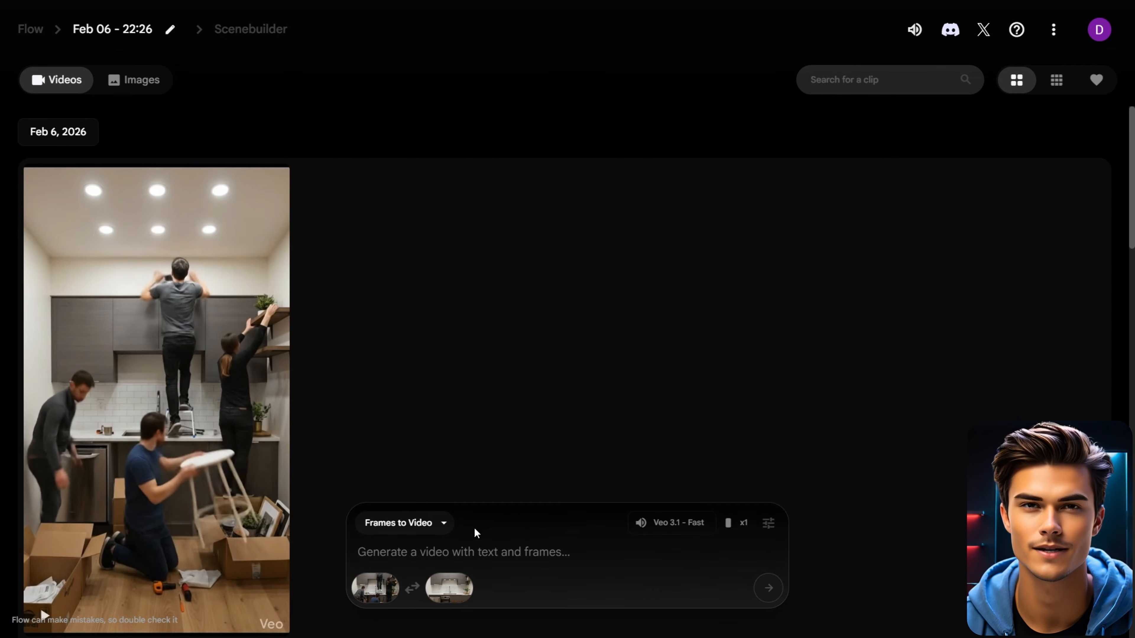
{"action": "mouse_move", "coordinate": [447, 585]}
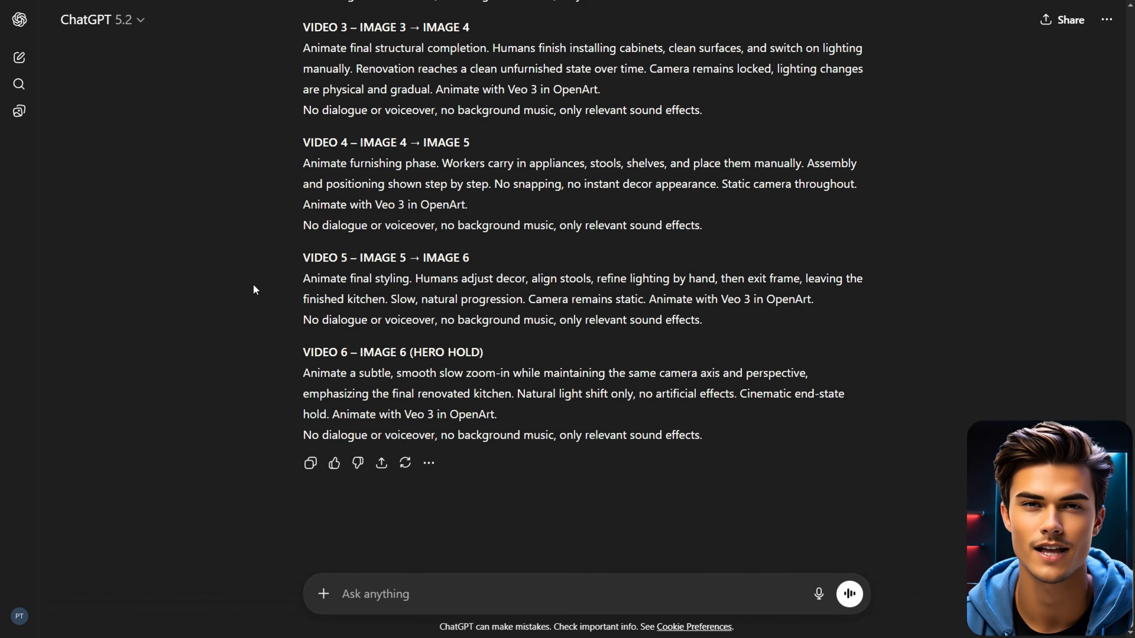
- Copy the VIDEO 5 (Image 5 → Image 6) animation prompt from ChatGPT and generate the video with it in Flow
{"action": "left_click_drag", "start_coordinate": [300, 279], "coordinate": [710, 321]}
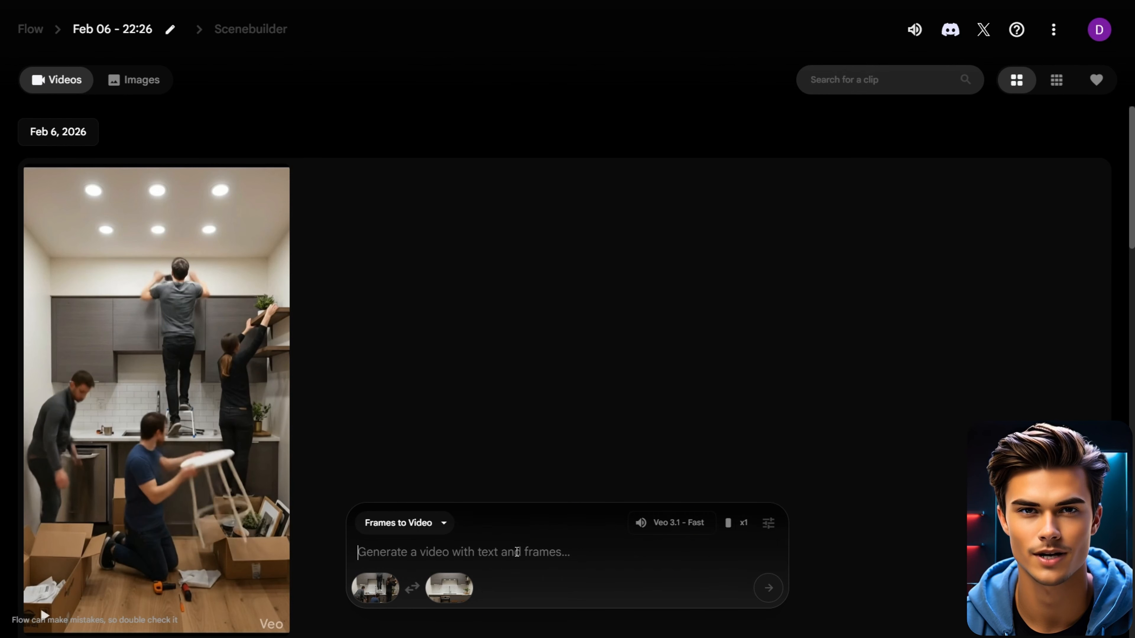
{"action": "type", "text": "Animate final styling. Humans adjust decor, align stools, refine lighting by hand, then exit frame, leaving the finished kitchen. Slow, natural progression. Camera remains static. Animate with Veo 3 in OpenArt. No dialogue or voiceover, no background music, only relevant sound effects."}
{"action": "left_click", "coordinate": [769, 588]}
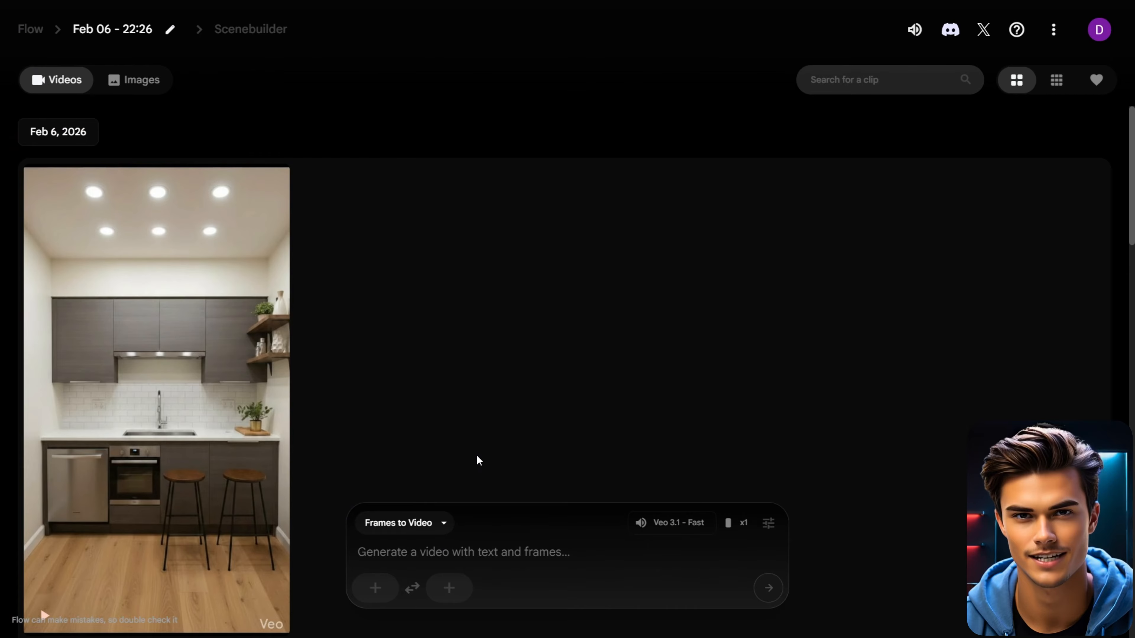
- Set the finished kitchen image as the only frame and generate the video with ChatGPT's VIDEO 6 (Hero Hold) prompt
{"action": "left_click", "coordinate": [383, 588]}
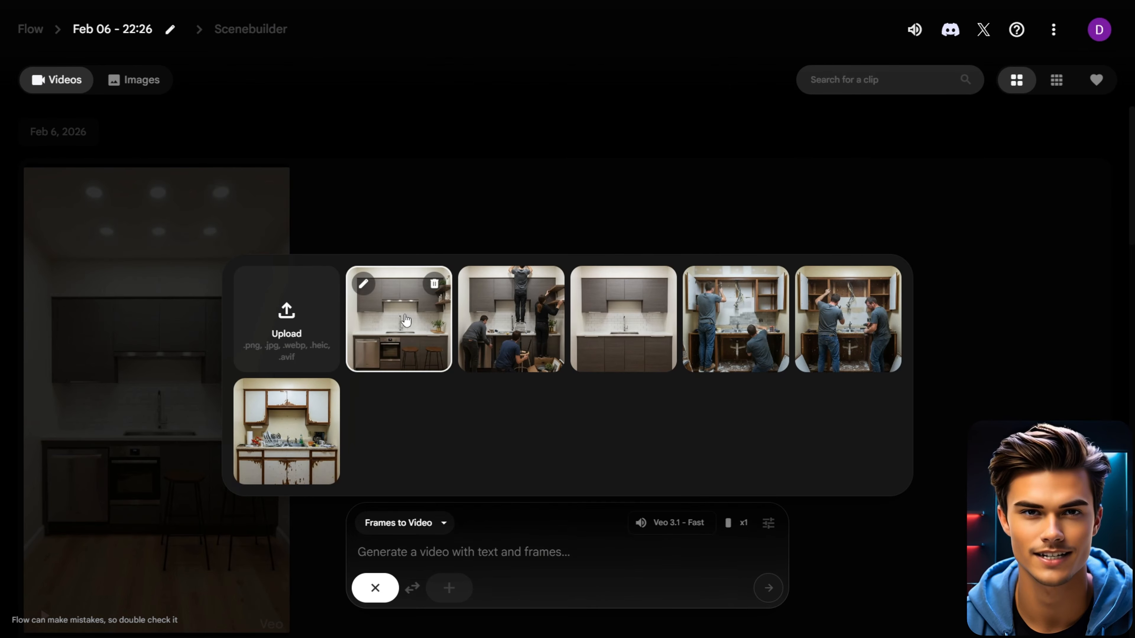
{"action": "left_click", "coordinate": [405, 324]}
{"action": "mouse_move", "coordinate": [377, 590]}
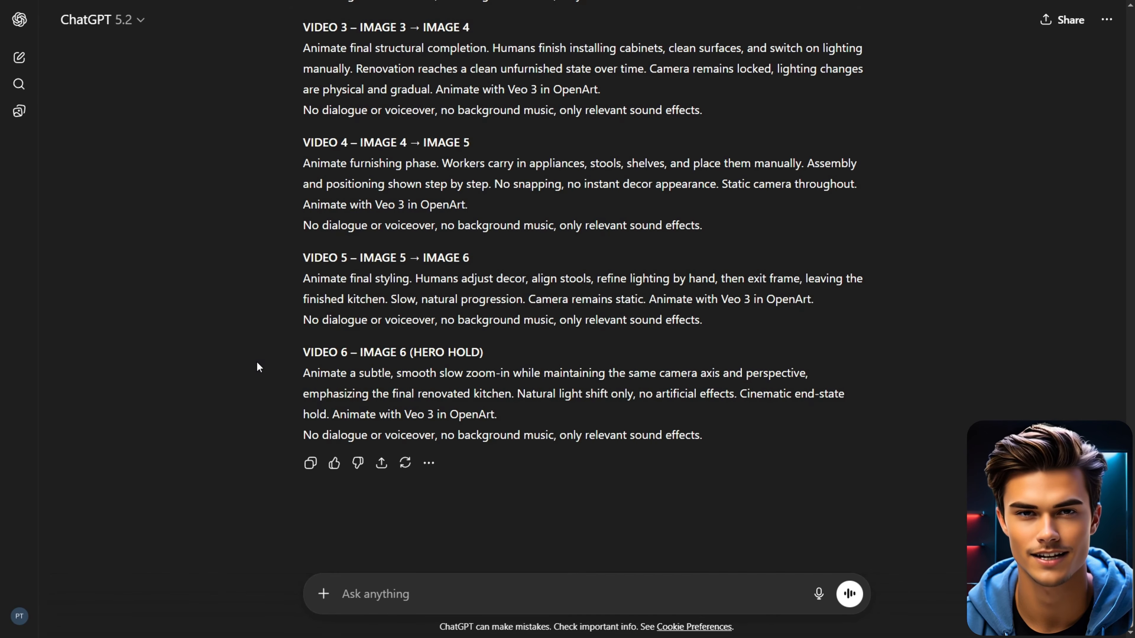
{"action": "left_click_drag", "start_coordinate": [302, 372], "coordinate": [710, 438]}
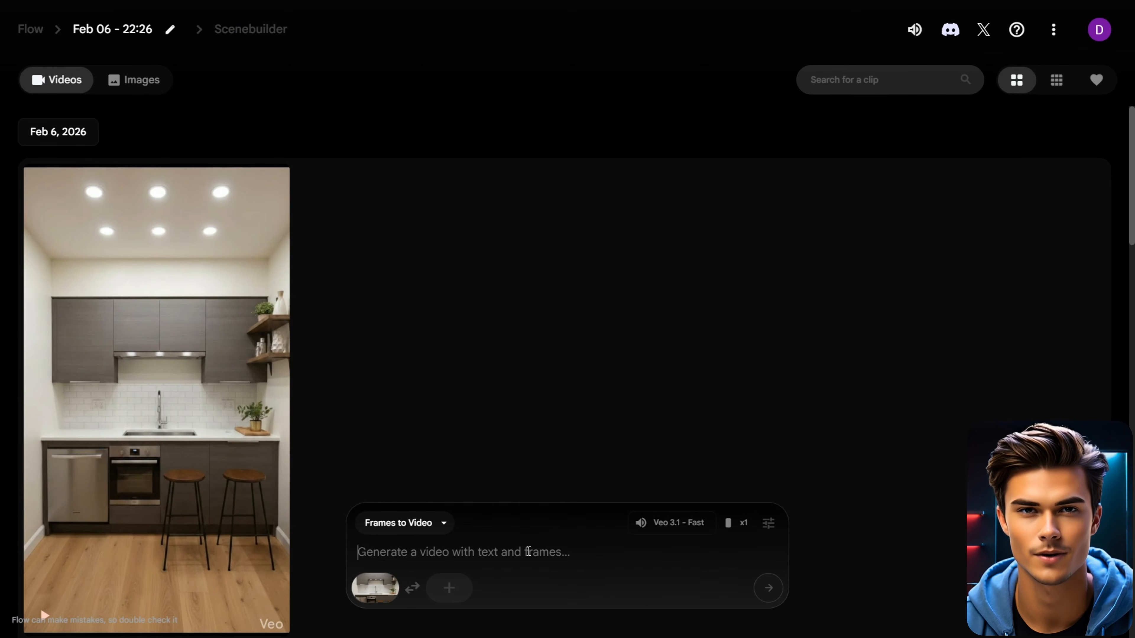
{"action": "type", "text": "Animate a subtle, smooth slow zoom-in while maintaining the same camera axis and perspective, emphasizing the final renovated kitchen. Natural light shift only, no artificial effects. Cinematic end-state hold. Animate with Veo 3 in OpenArt. No dialogue or voiceover, no background music, only relevant sound effects."}
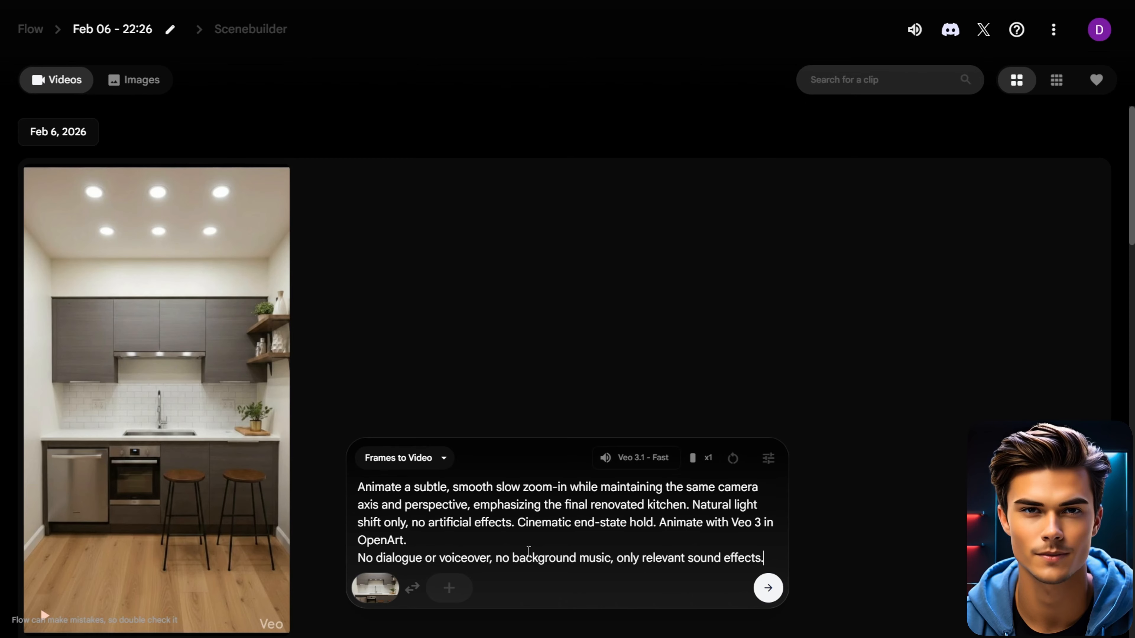
{"action": "left_click", "coordinate": [767, 588]}
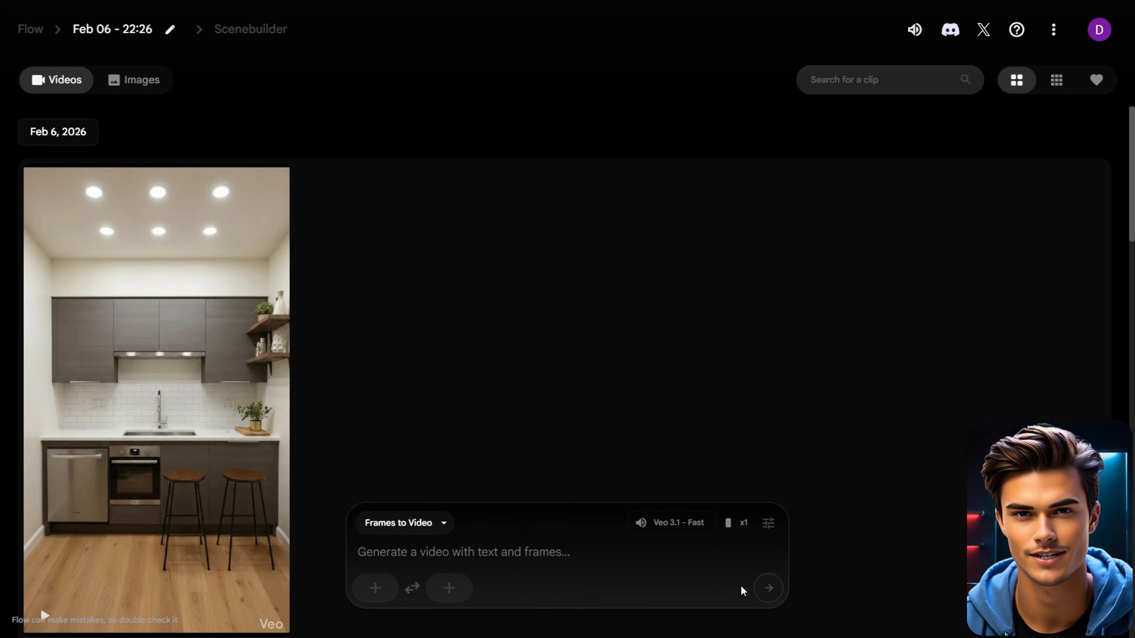
- Play back the generated zoom-in video of the finished kitchen and download it
{"action": "left_click", "coordinate": [45, 617]}
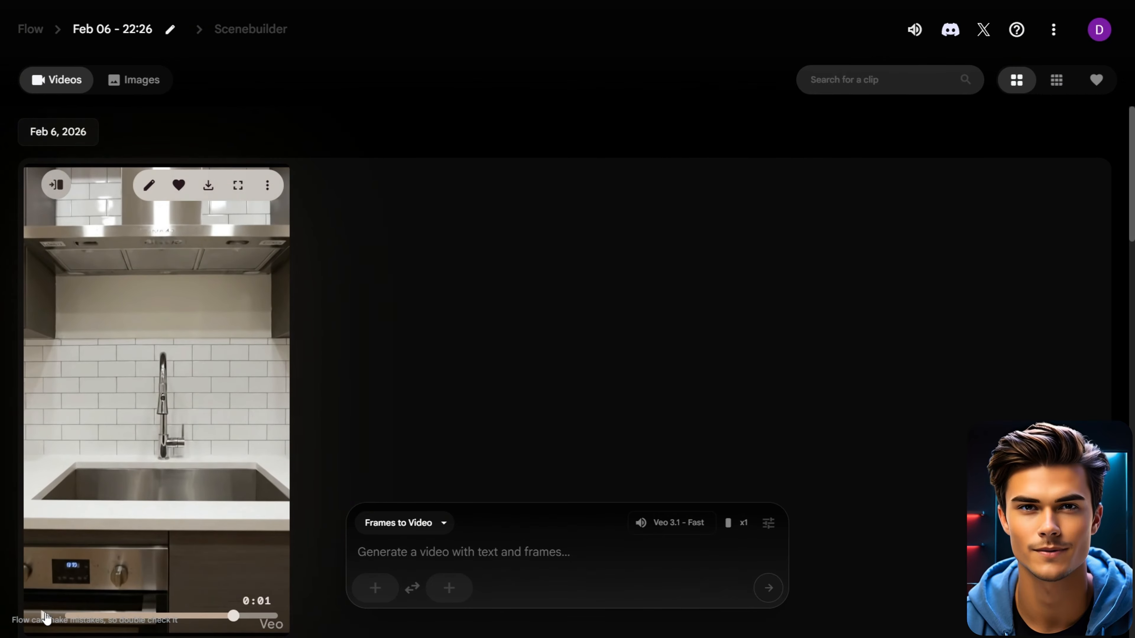
{"action": "left_click", "coordinate": [45, 617]}
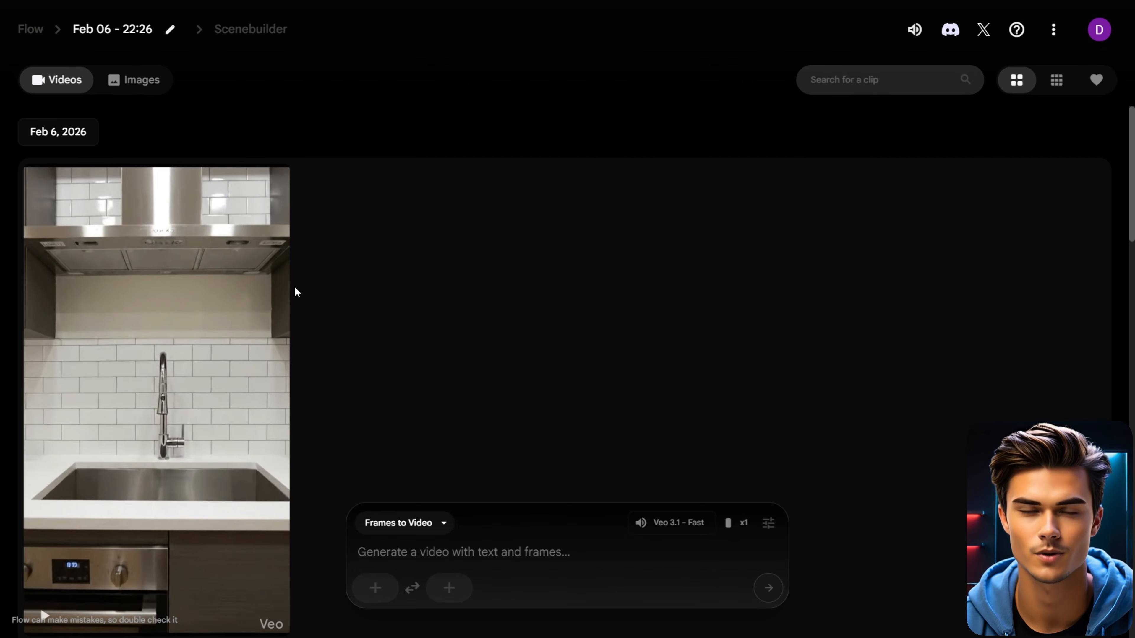
{"action": "mouse_move", "coordinate": [251, 248]}
{"action": "left_click", "coordinate": [210, 186]}
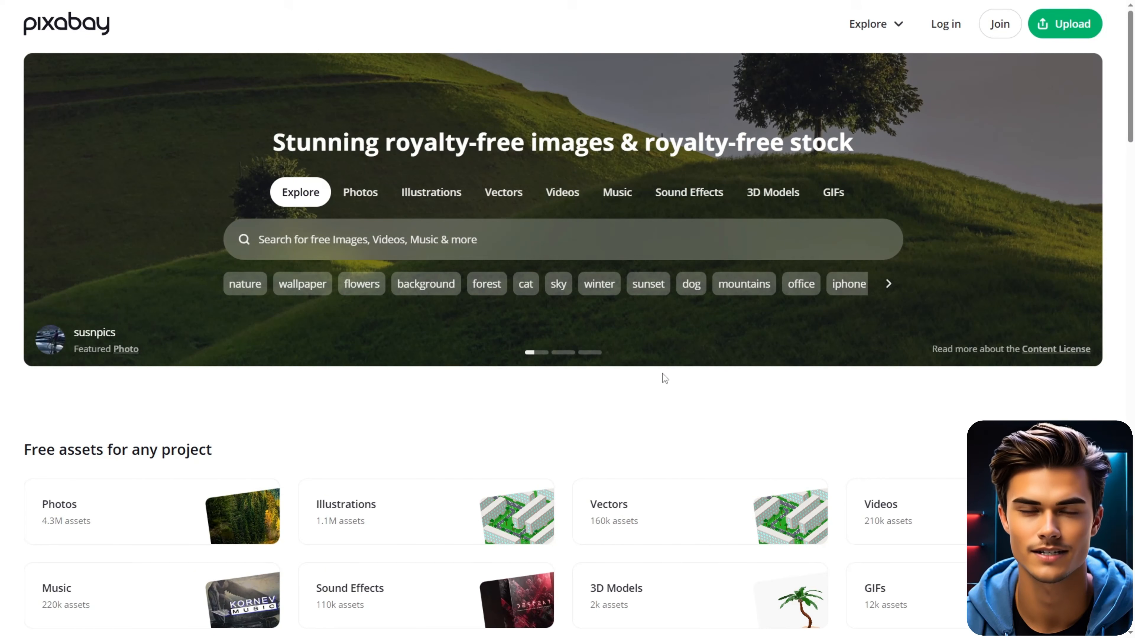
- Search Pixabay's royalty-free music for "aesthetic" and look through the track results
{"action": "left_click", "coordinate": [617, 193]}
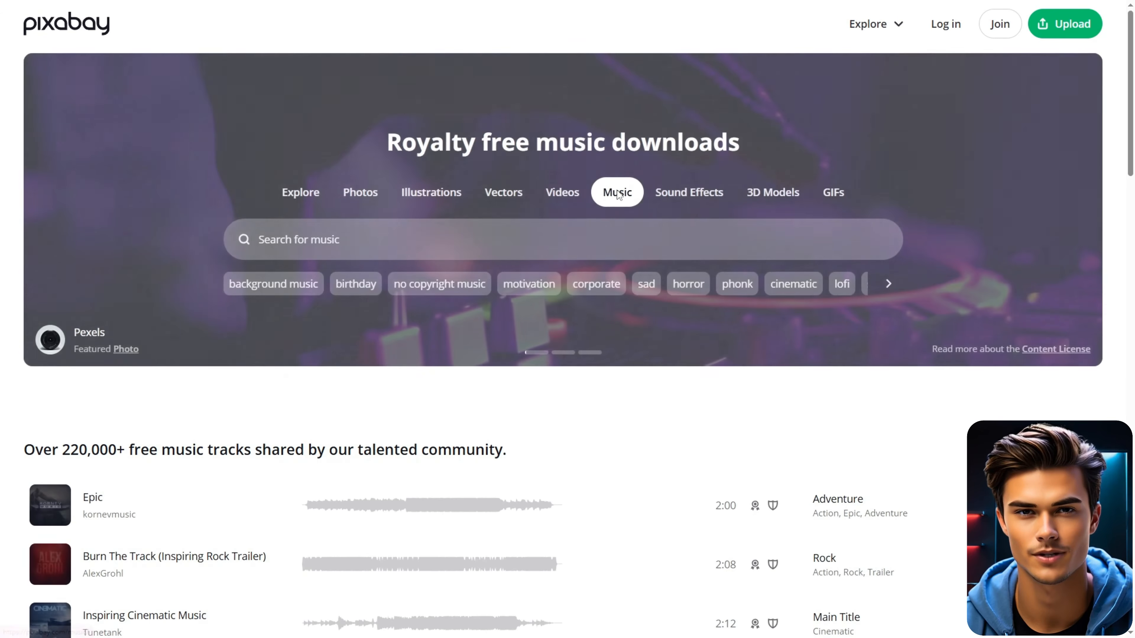
{"action": "left_click", "coordinate": [527, 233]}
{"action": "type", "text": "aesthetic"}
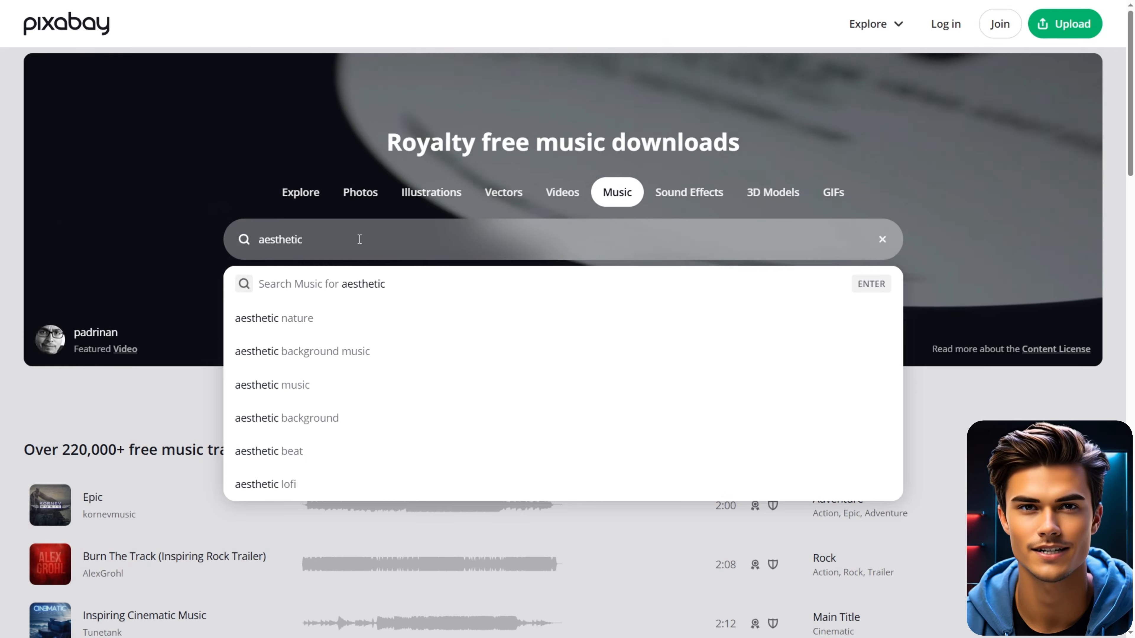
{"action": "key", "text": "Return"}
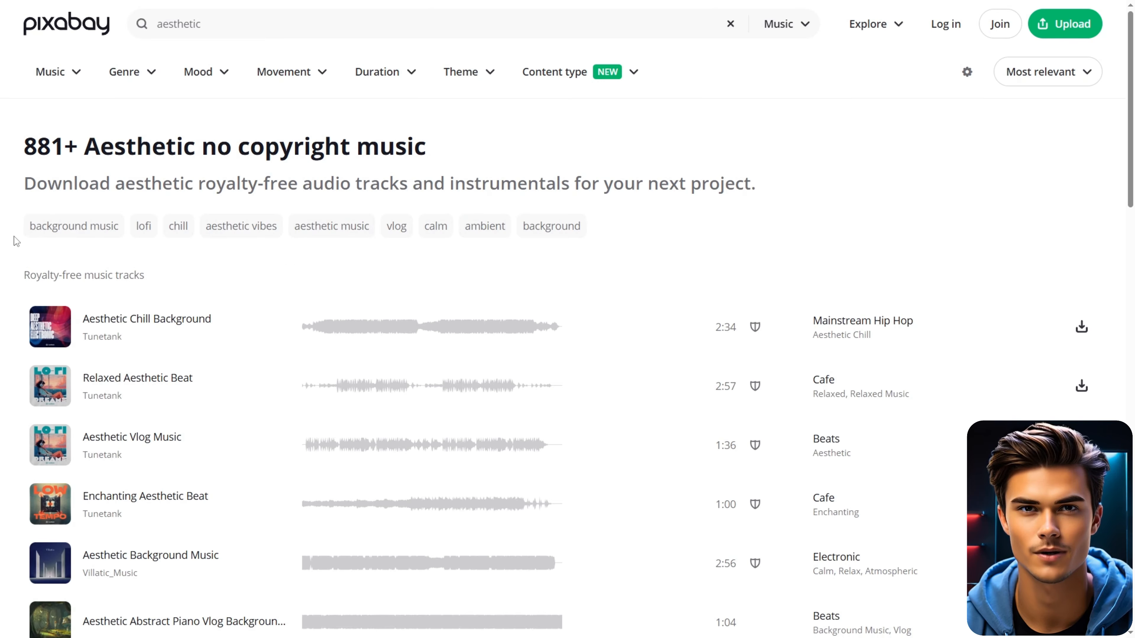
{"action": "scroll", "coordinate": [13, 237], "scroll_direction": "down", "scroll_amount": 5}
{"action": "scroll", "coordinate": [17, 202], "scroll_direction": "down", "scroll_amount": 14}
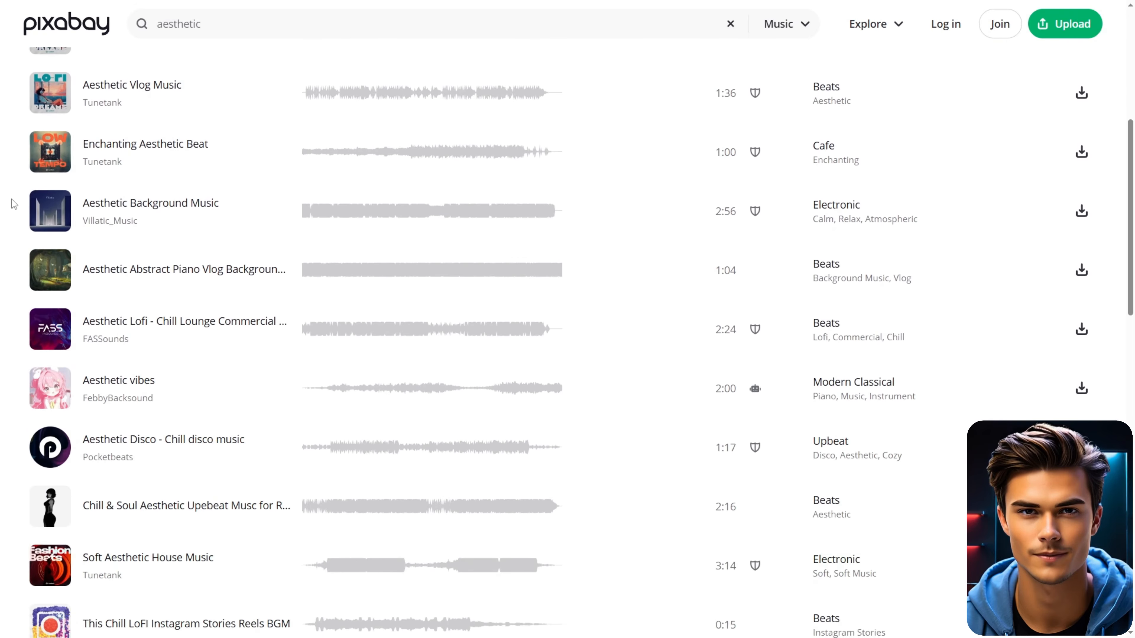
{"action": "scroll", "coordinate": [11, 206], "scroll_direction": "down", "scroll_amount": 1}
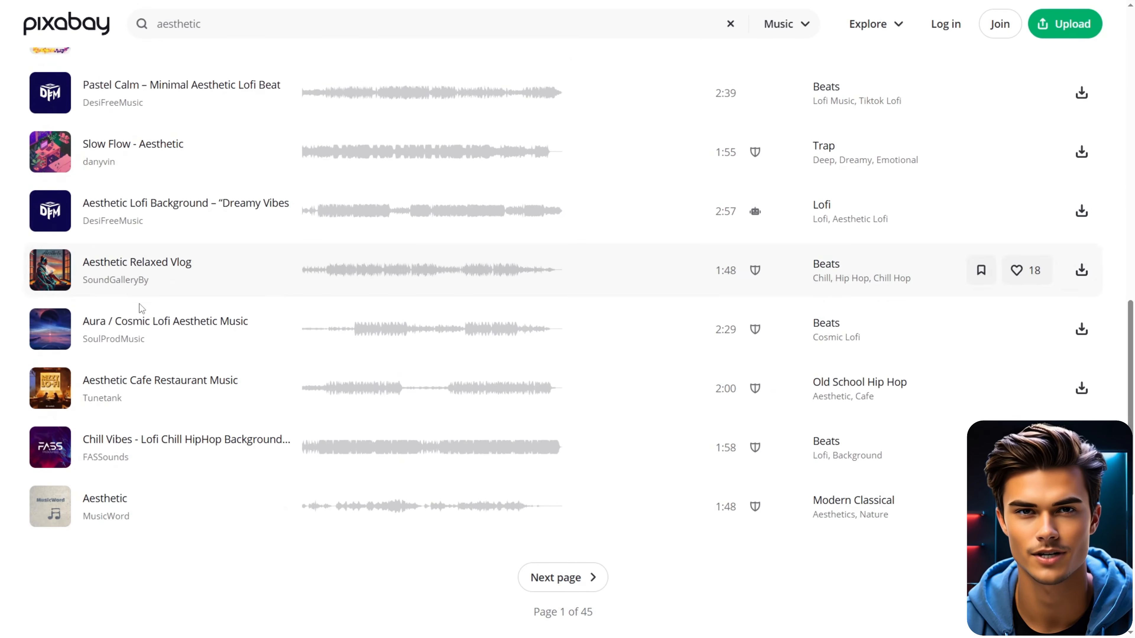
{"action": "scroll", "coordinate": [608, 357], "scroll_direction": "up", "scroll_amount": 4}
{"action": "scroll", "coordinate": [607, 353], "scroll_direction": "up", "scroll_amount": 11}
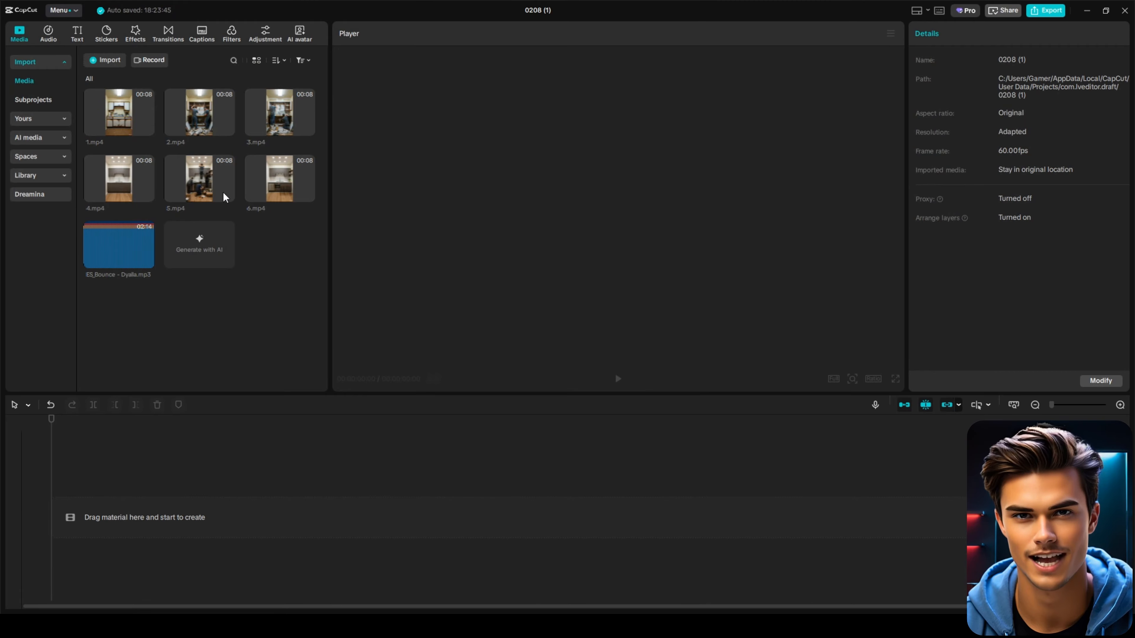
- In CapCut, place the six video clips 1.mp4 to 6.mp4 in order on the main timeline track
{"action": "left_click_drag", "start_coordinate": [81, 93], "coordinate": [319, 183]}
{"action": "left_click_drag", "start_coordinate": [129, 118], "coordinate": [89, 478]}
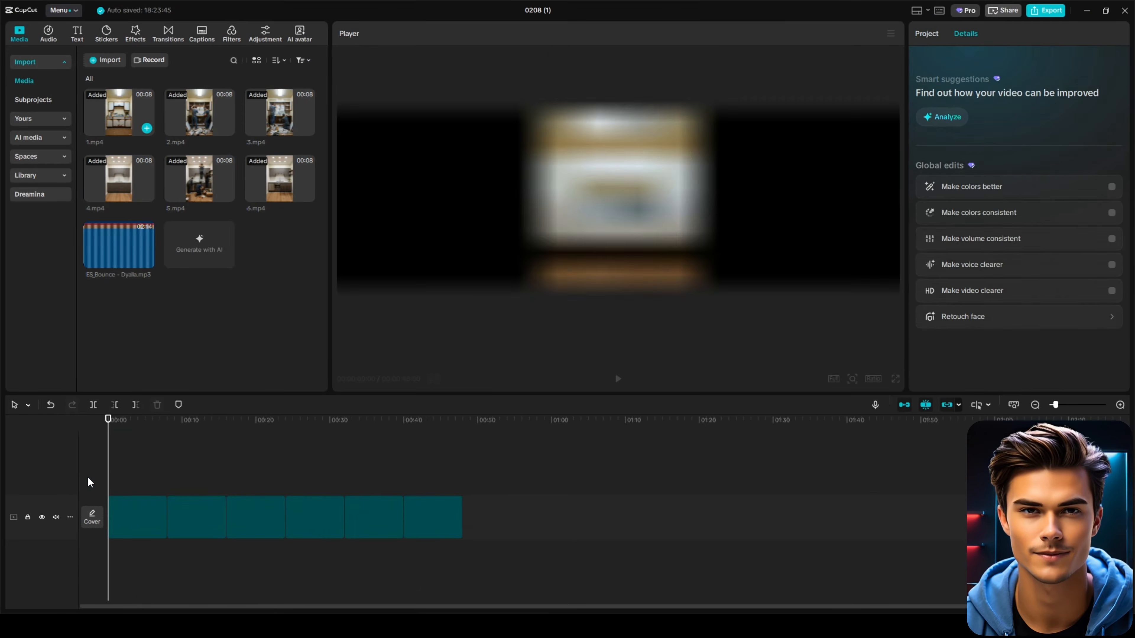
{"action": "left_click", "coordinate": [158, 465]}
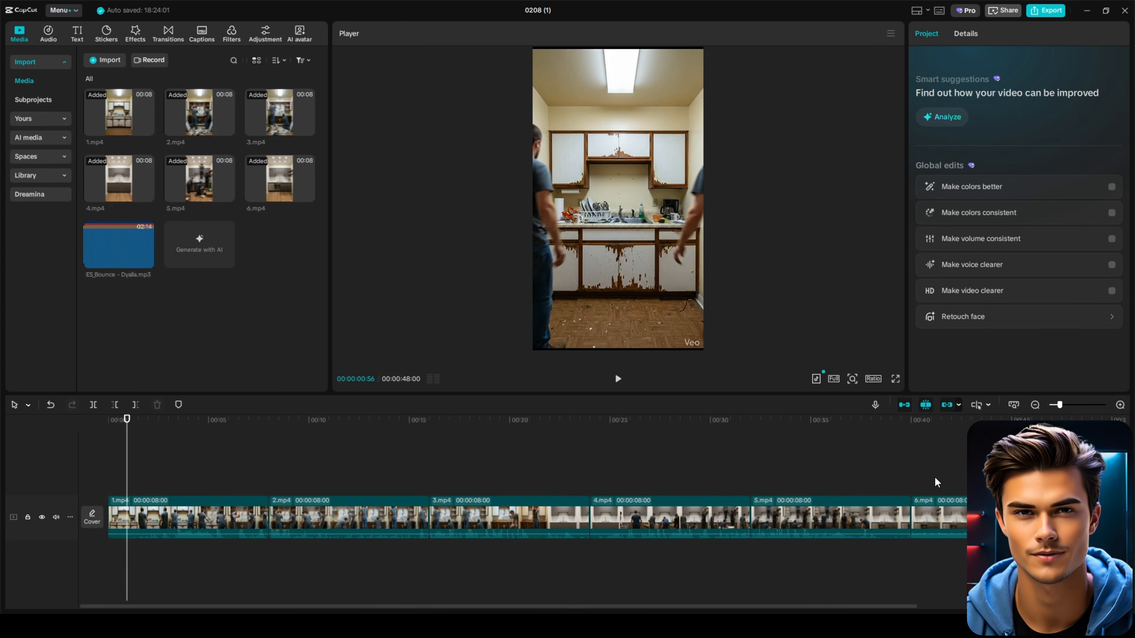
- Scale all six timeline clips to 108% to crop out the Veo watermark and check the frame
{"action": "left_click_drag", "start_coordinate": [190, 473], "coordinate": [914, 529]}
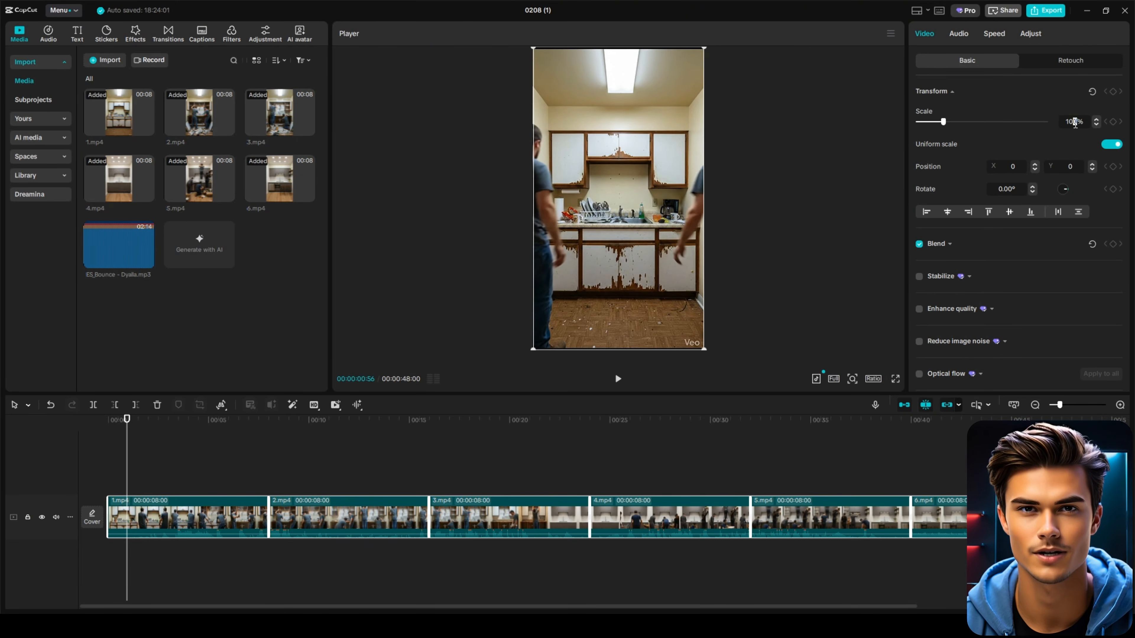
{"action": "key", "text": "Return"}
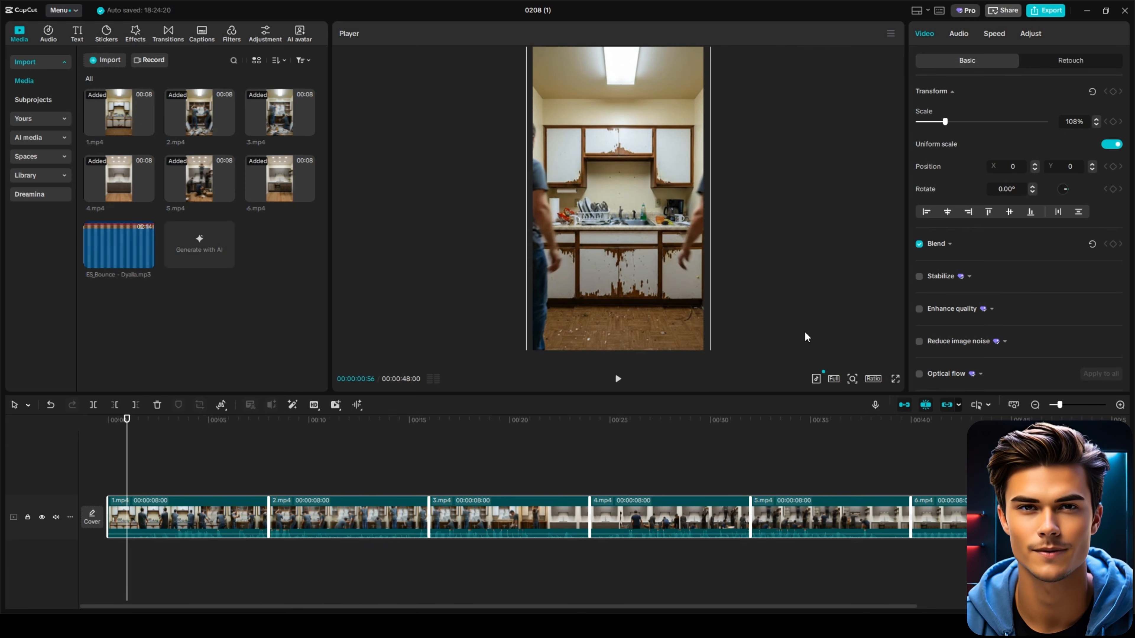
{"action": "mouse_move", "coordinate": [197, 430]}
{"action": "left_mouse_down"}
{"action": "mouse_move", "coordinate": [450, 429]}
{"action": "mouse_move", "coordinate": [209, 431]}
{"action": "left_mouse_up"}
{"action": "left_click", "coordinate": [237, 458]}
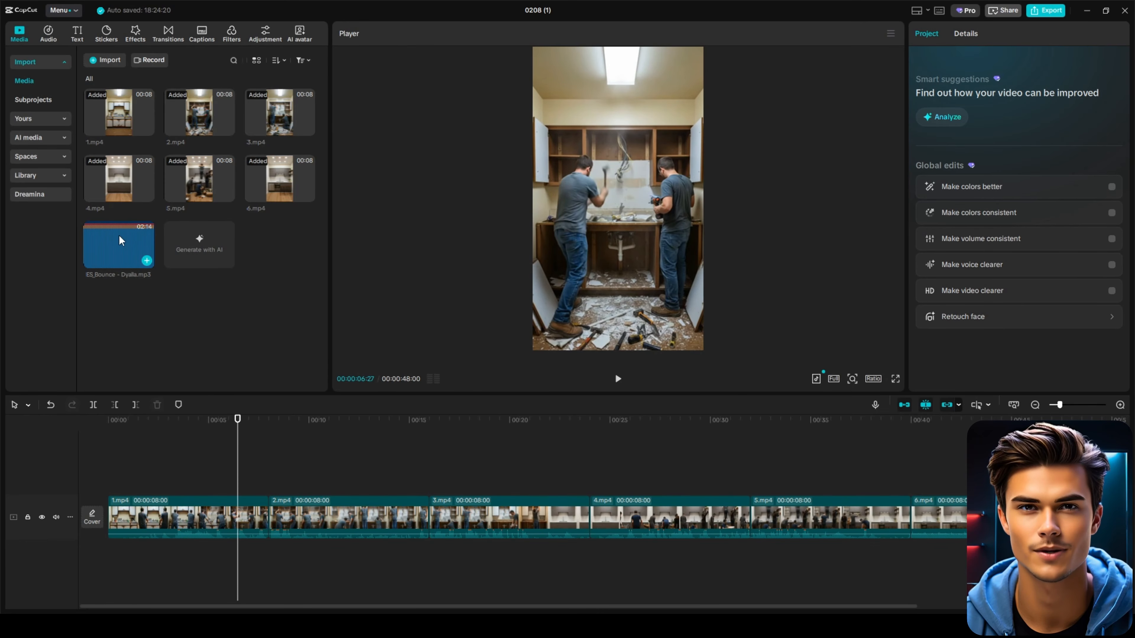
- Add the ES_Bounce - Dyalla.mp3 track below the clips and trim its end to the end of the video
{"action": "left_click_drag", "start_coordinate": [120, 241], "coordinate": [107, 564]}
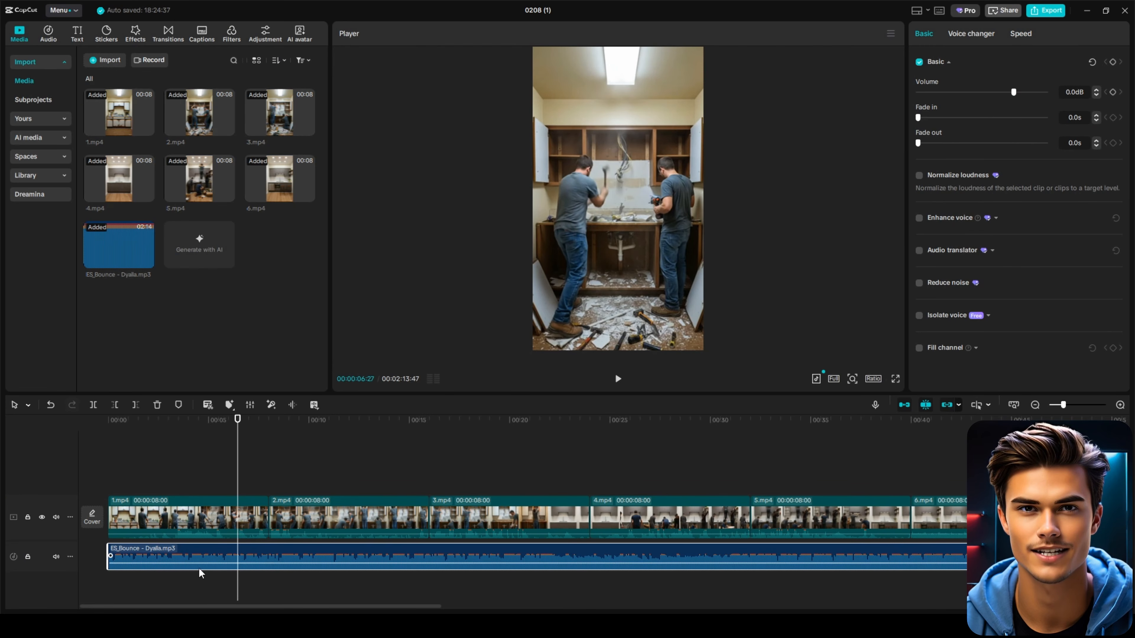
{"action": "left_click", "coordinate": [1072, 421]}
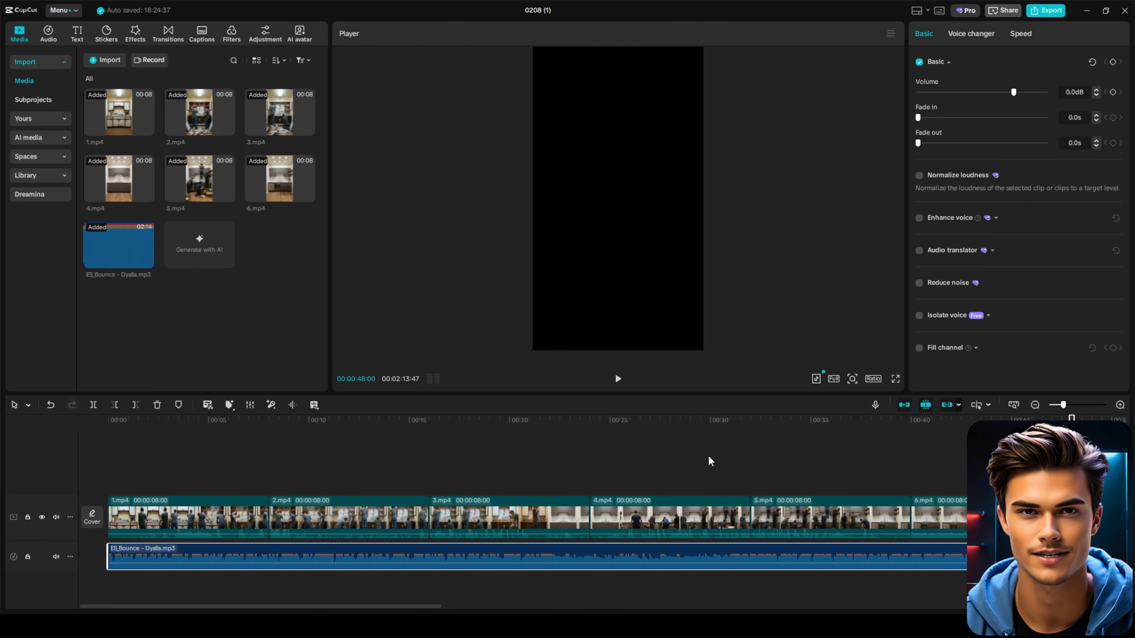
{"action": "left_click", "coordinate": [137, 405]}
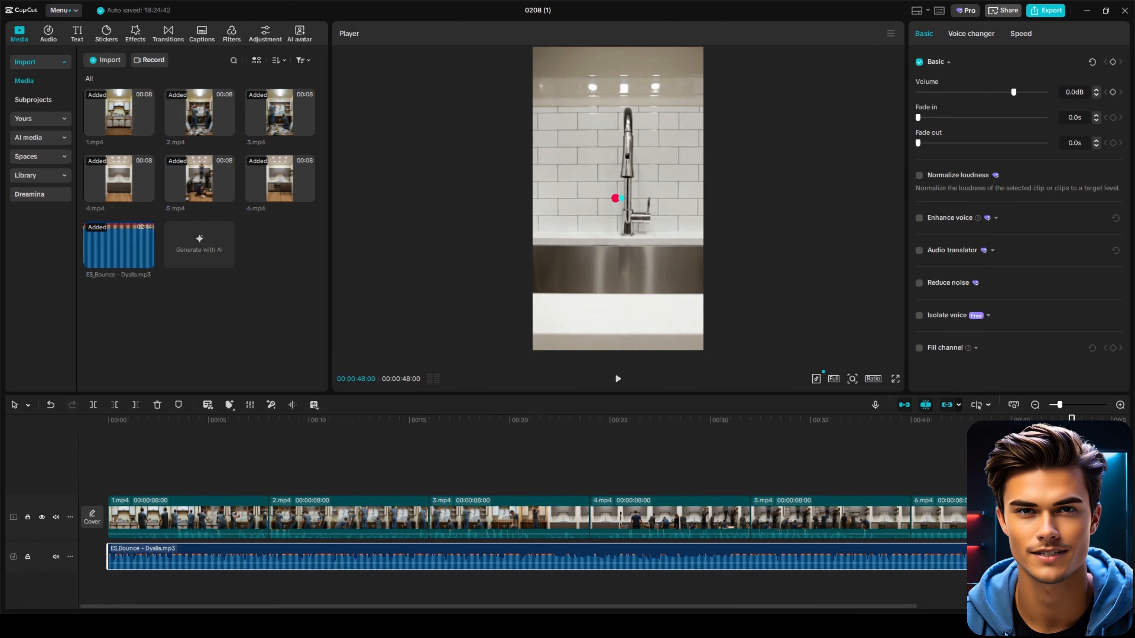
- Lower the music volume to -19.3 dB and set its fade out to 3.0 s
{"action": "left_click_drag", "start_coordinate": [1015, 96], "coordinate": [982, 96]}
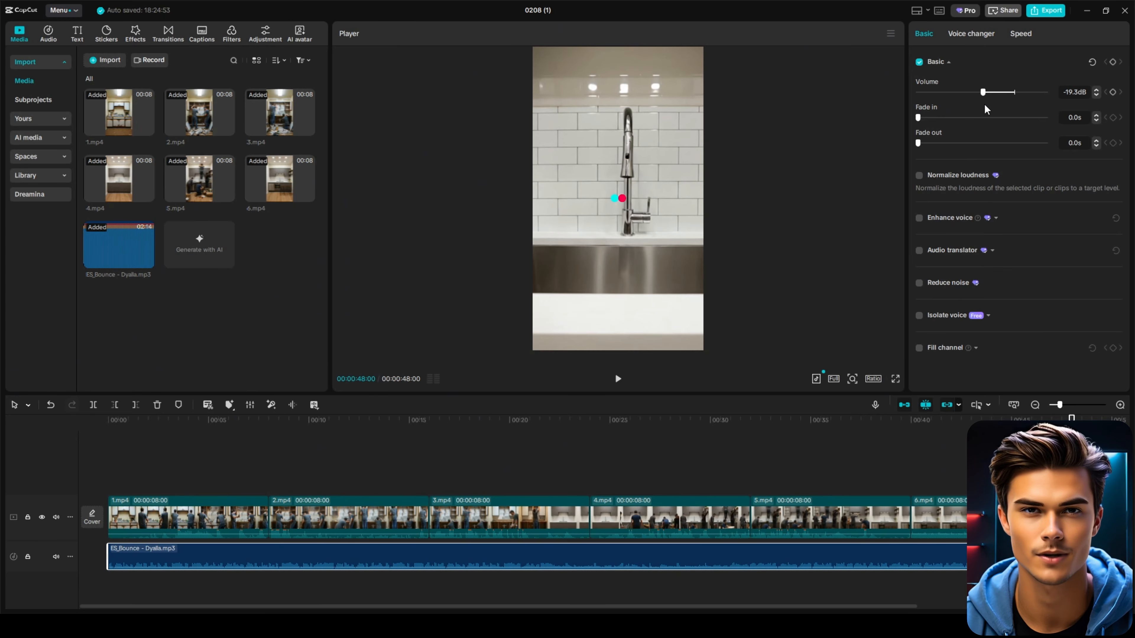
{"action": "left_click_drag", "start_coordinate": [921, 145], "coordinate": [956, 147]}
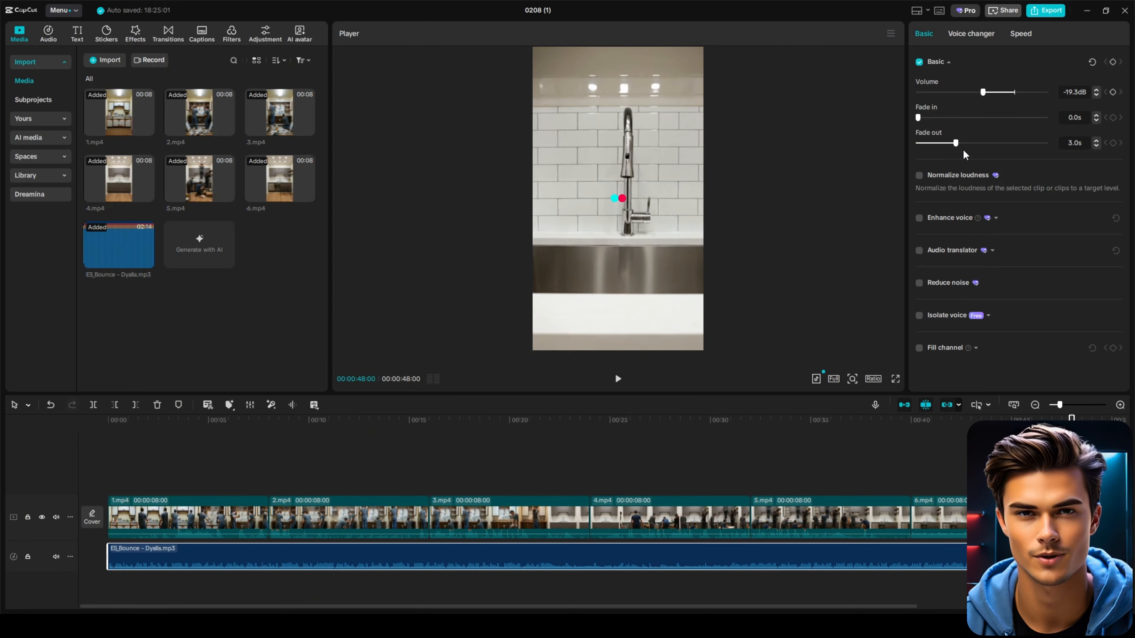
- Apply the Fade Out exit animation to the last clip, 6.mp4, and move the playhead back to just before its end
{"action": "left_click", "coordinate": [914, 529]}
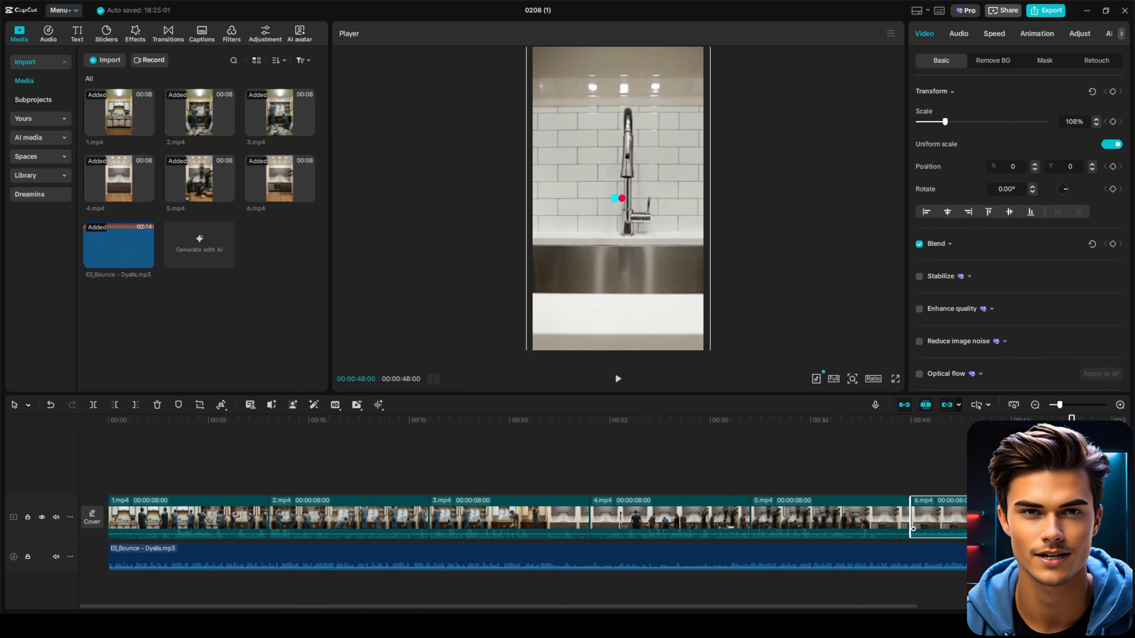
{"action": "left_click", "coordinate": [1038, 34]}
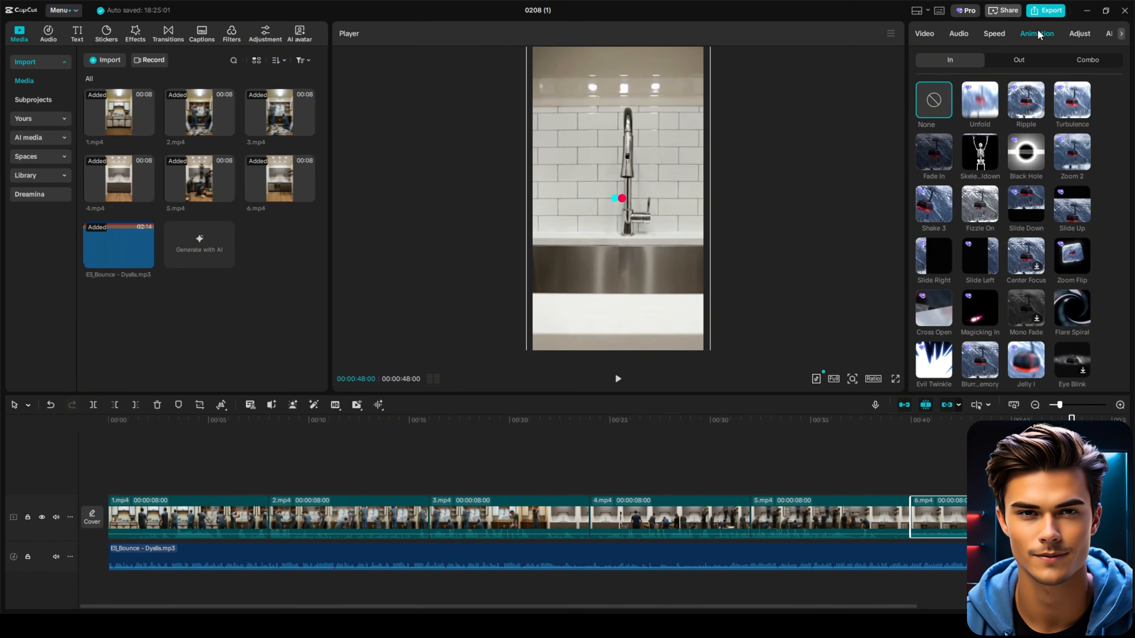
{"action": "left_click", "coordinate": [1022, 63]}
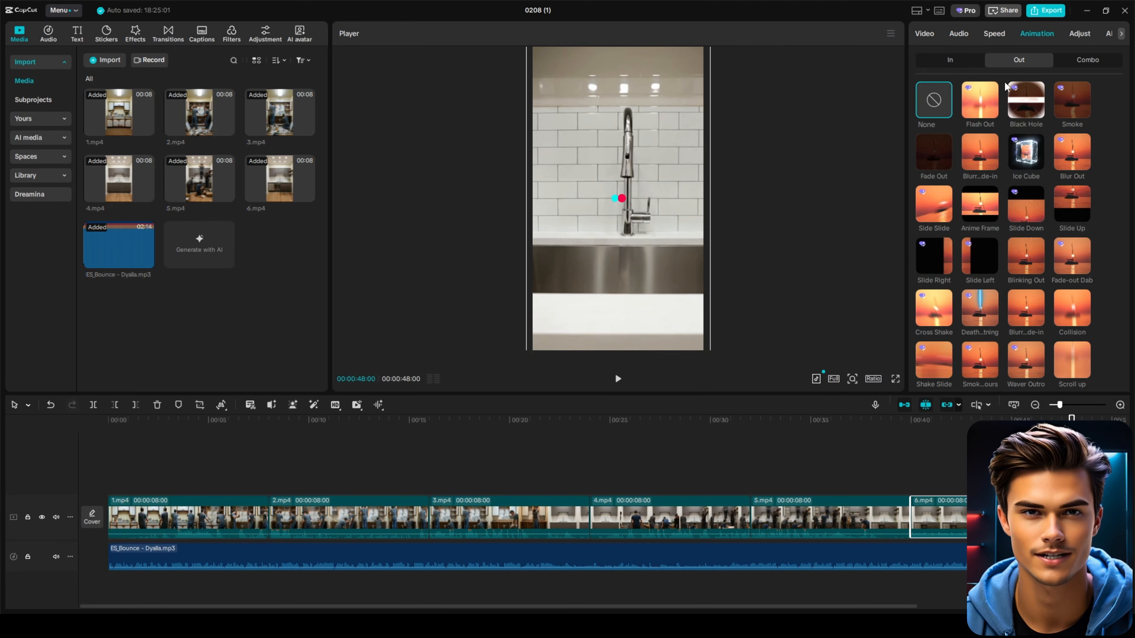
{"action": "left_click", "coordinate": [938, 152]}
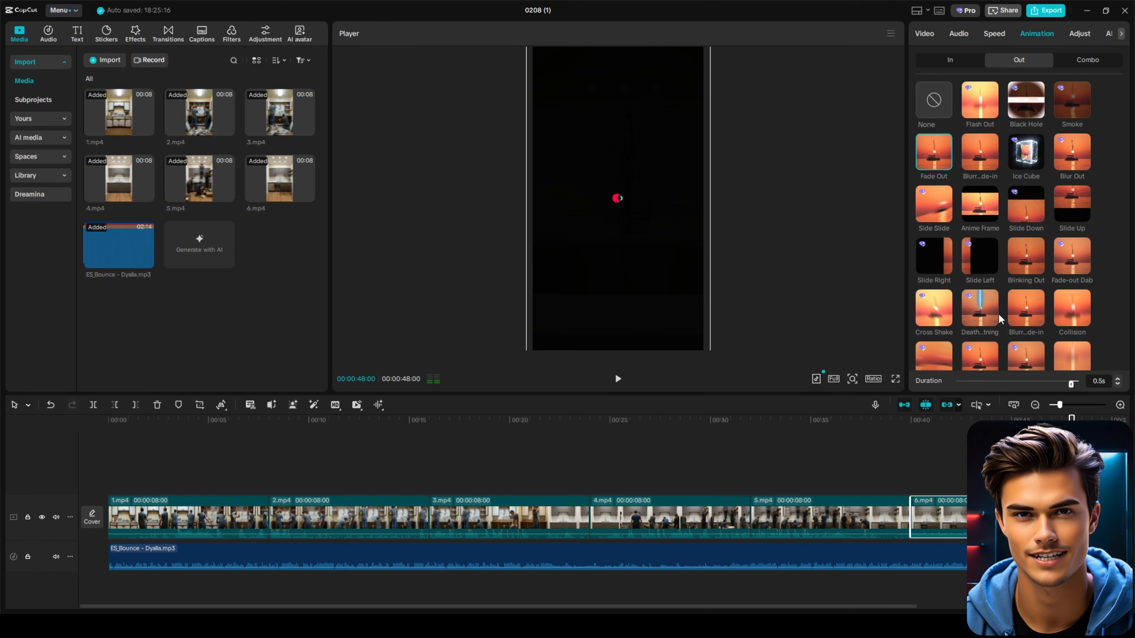
{"action": "left_click_drag", "start_coordinate": [1071, 420], "coordinate": [1047, 422]}
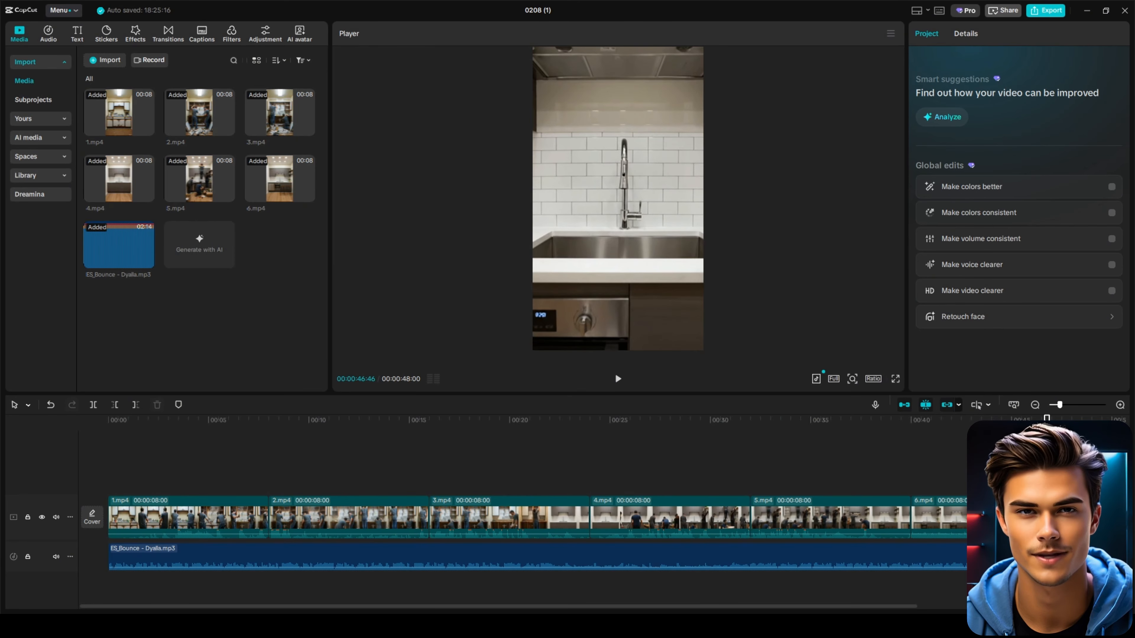
- Turn on Enhance quality at UHD level for all six clips and preview the enhanced first clip
{"action": "left_click", "coordinate": [121, 432]}
{"action": "left_click_drag", "start_coordinate": [126, 431], "coordinate": [177, 435]}
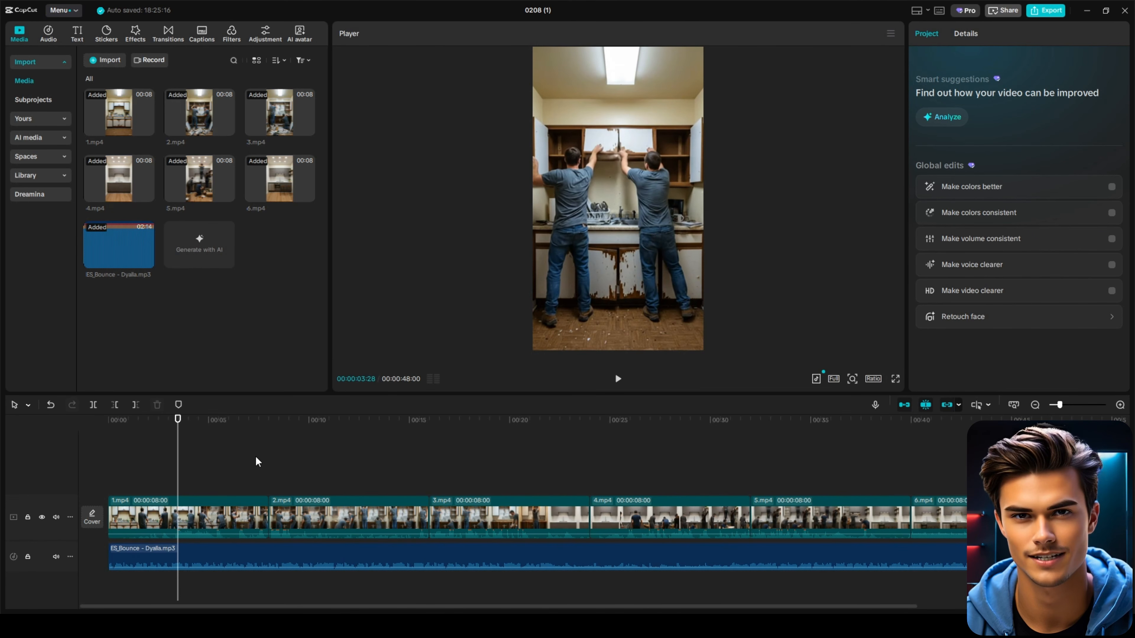
{"action": "left_click_drag", "start_coordinate": [250, 477], "coordinate": [939, 519]}
{"action": "left_click", "coordinate": [315, 405]}
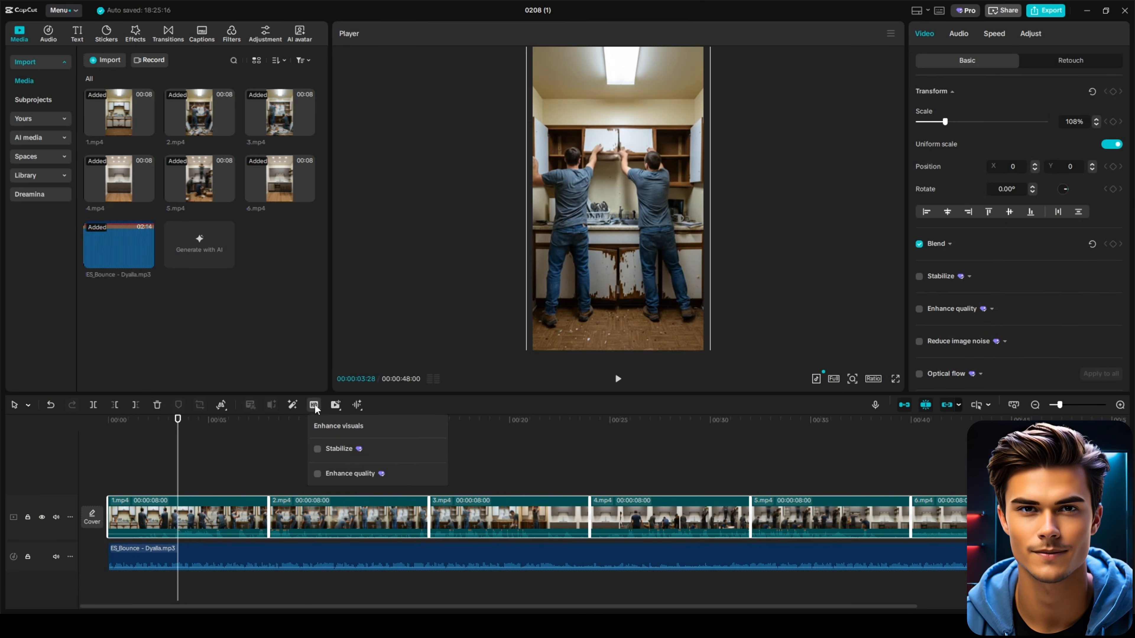
{"action": "left_click", "coordinate": [317, 474]}
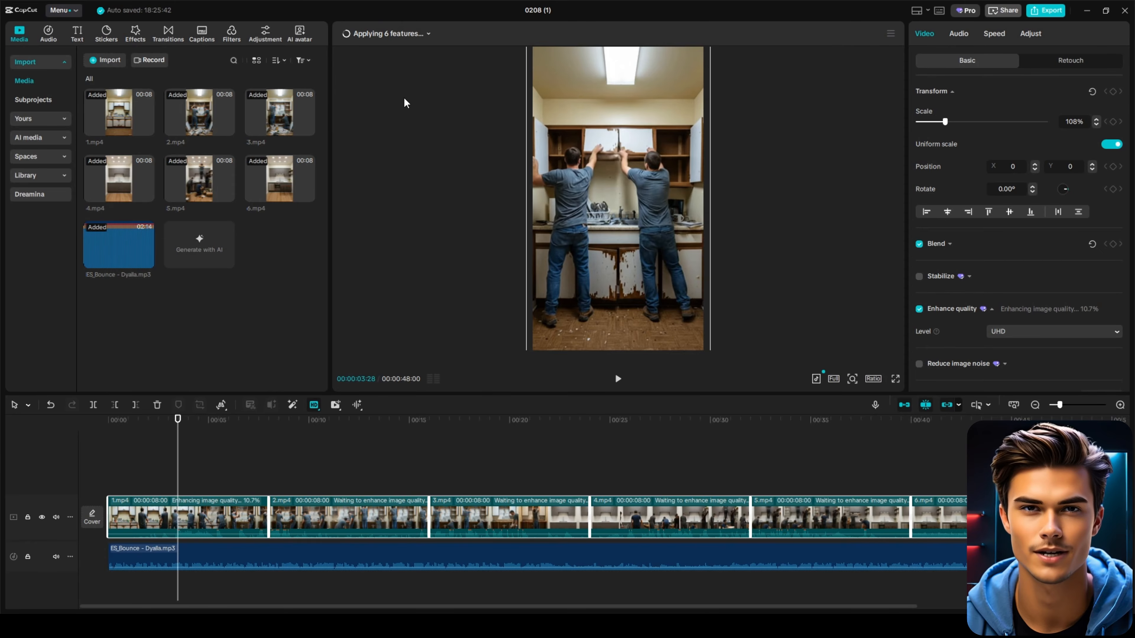
{"action": "left_click", "coordinate": [429, 34]}
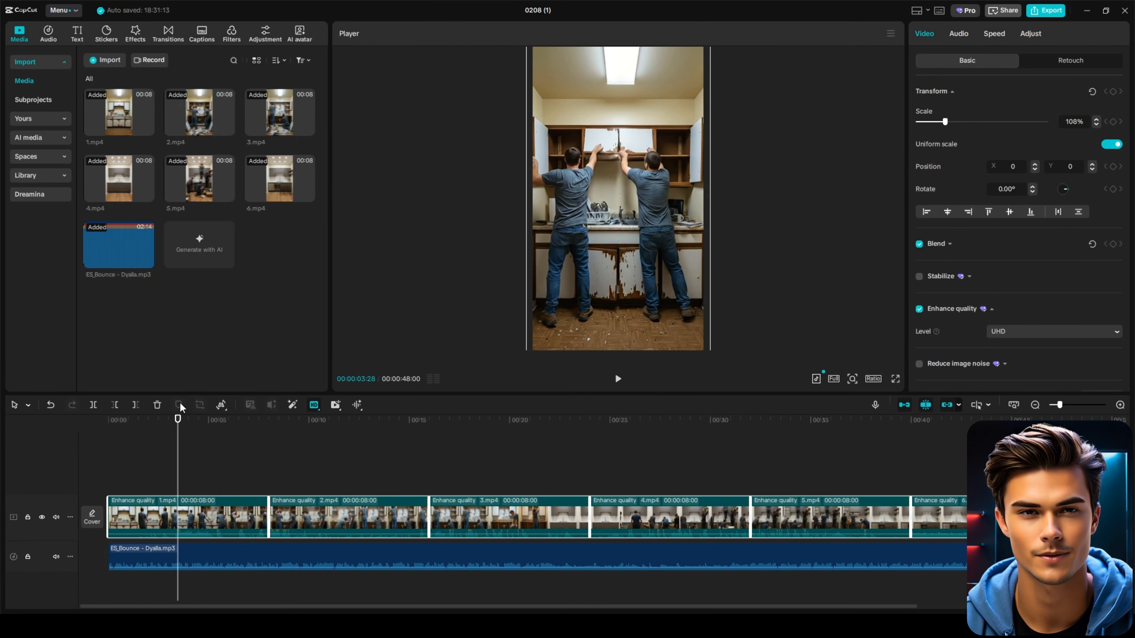
{"action": "left_click", "coordinate": [154, 433]}
{"action": "left_click_drag", "start_coordinate": [154, 433], "coordinate": [186, 465]}
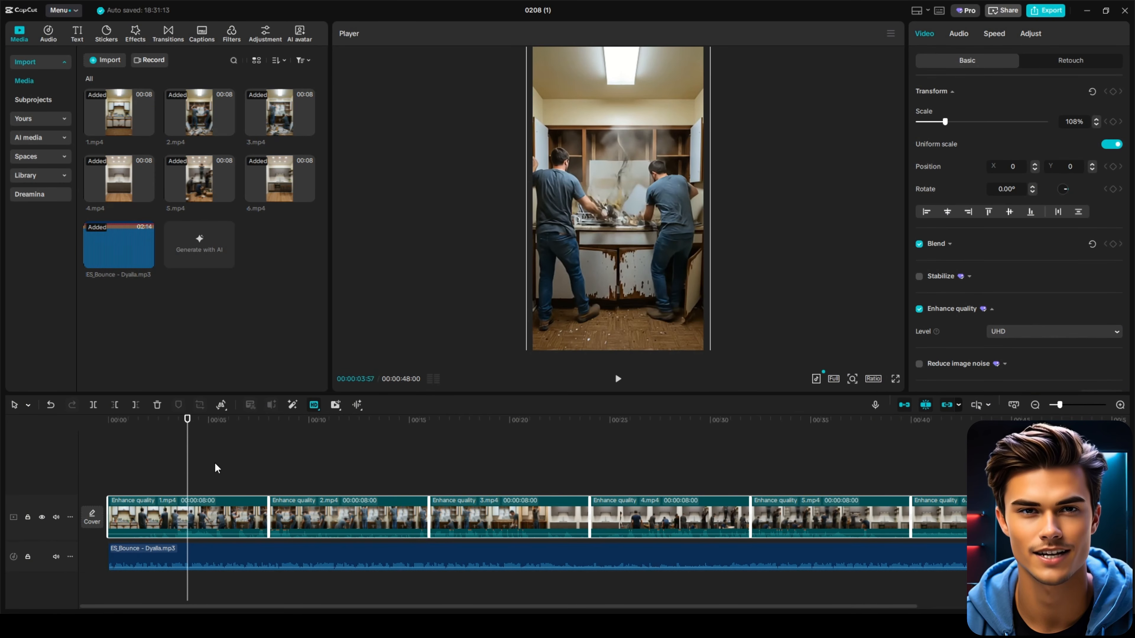
{"action": "left_click", "coordinate": [214, 469]}
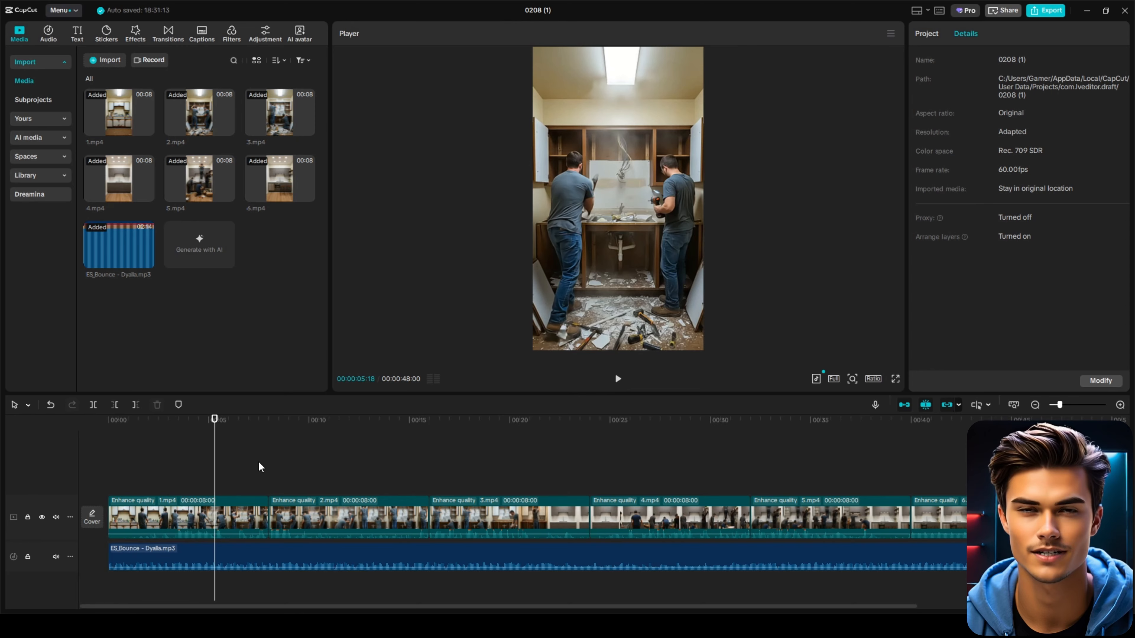
- Export the video as a 1080P H.264 mp4 at 60fps with the Higher bit rate
{"action": "left_click", "coordinate": [1049, 13]}
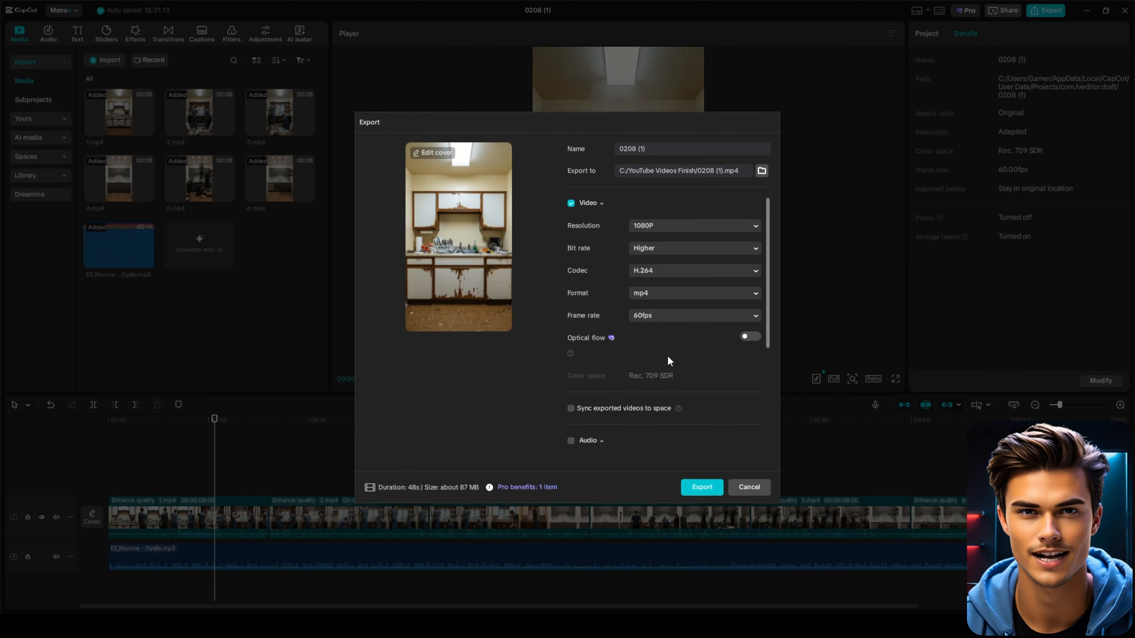
{"action": "left_click", "coordinate": [702, 487]}
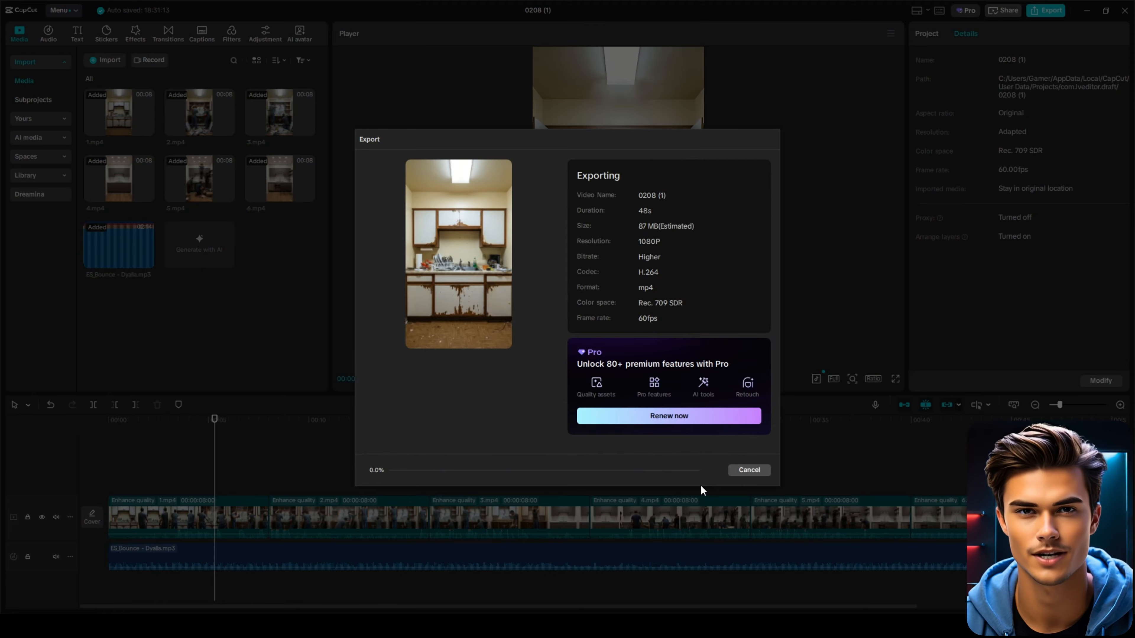